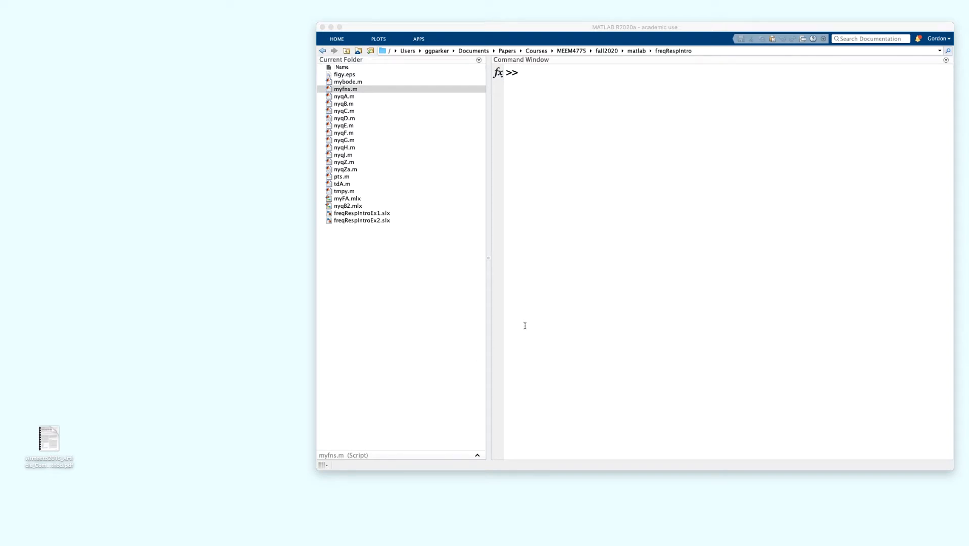
Open the myfns.m script, shrink its editor window and move it to the upper-left area of the desktop.
left_click(571, 298)
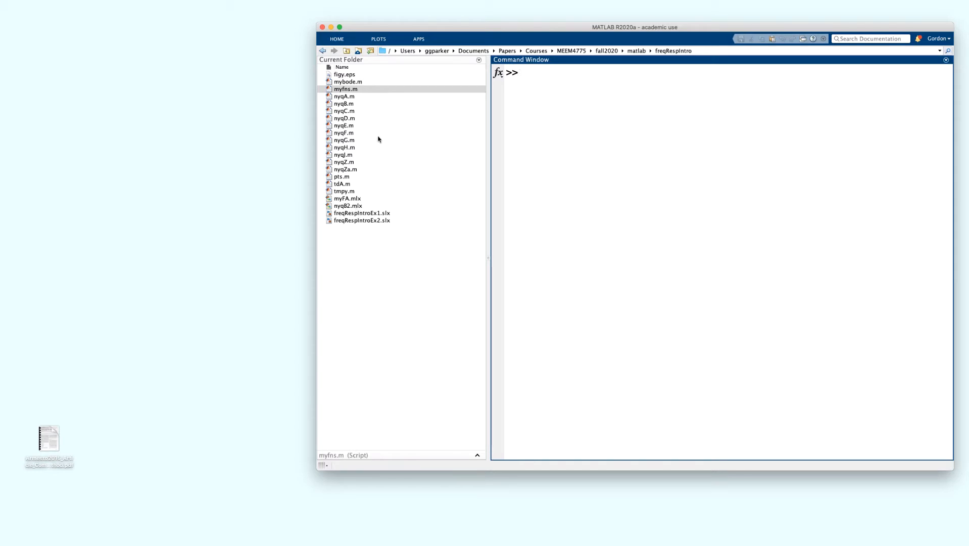
double_click(359, 88)
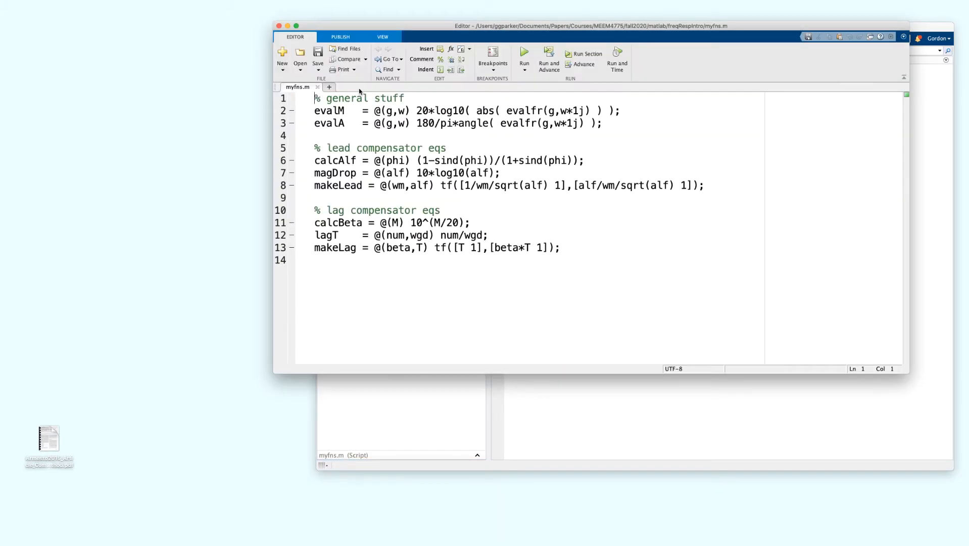
left_click_drag(395, 25, 223, 75)
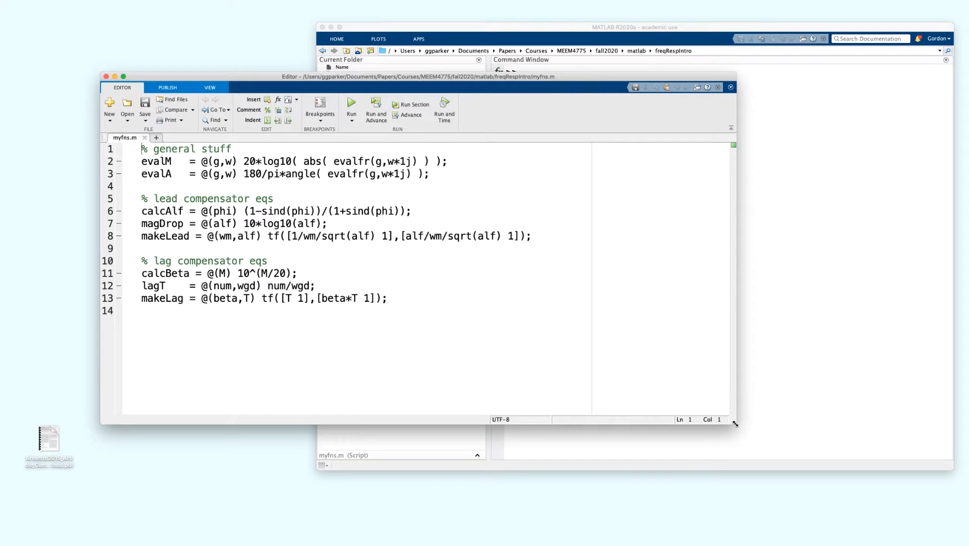
left_click_drag(735, 423, 595, 363)
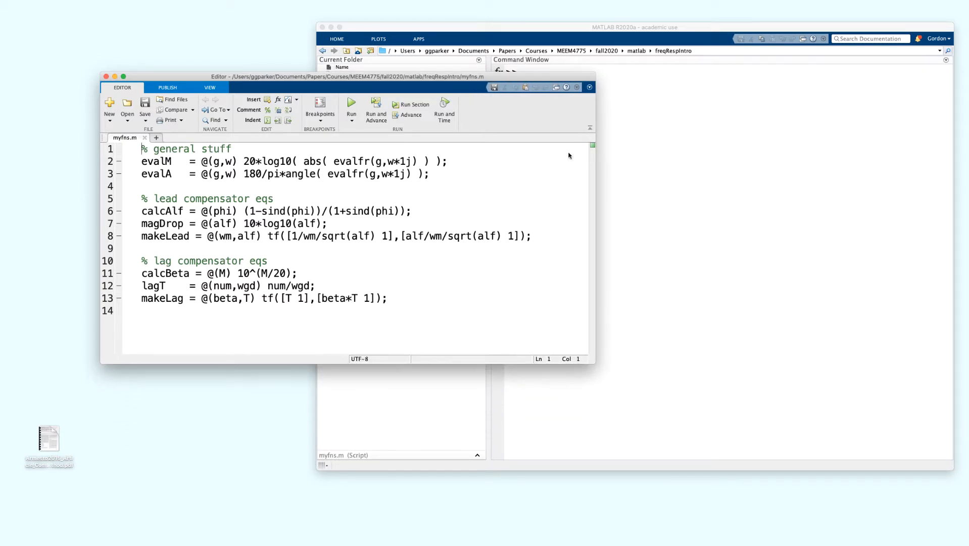
left_click_drag(525, 79, 456, 48)
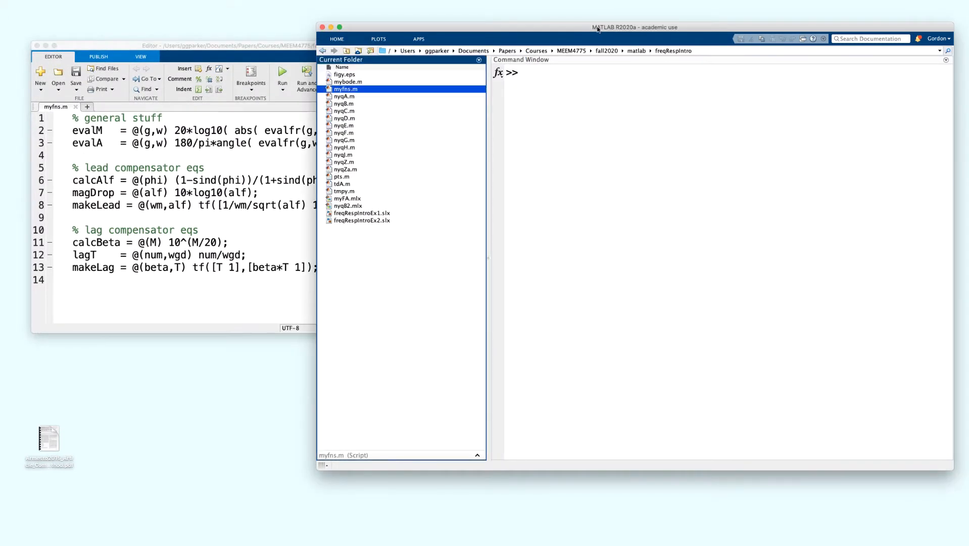
Define the plant transfer function with g=tf(112,conv([1 4 0],[1 7])).
left_click(600, 29)
left_click(591, 161)
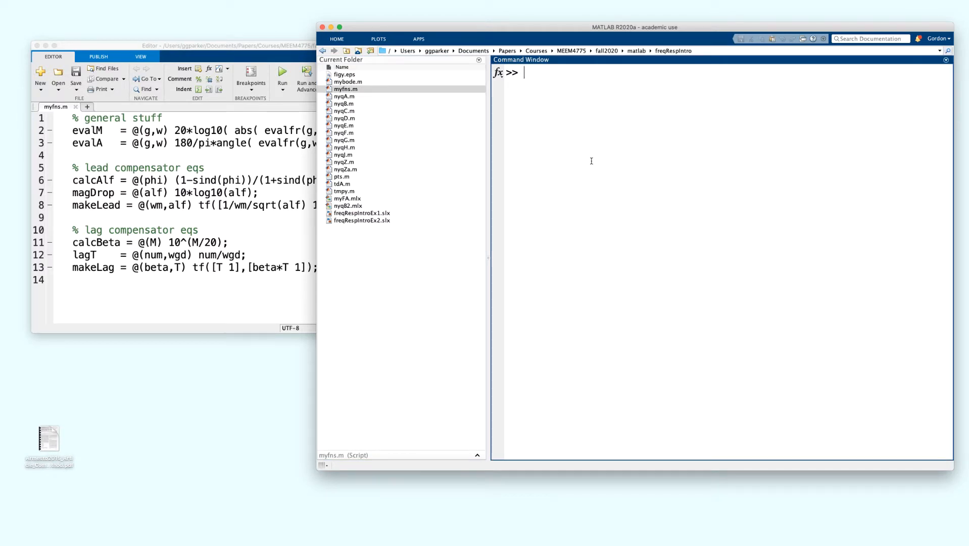
type("g=tf(112,")
type("[")
key("BackSpace")
type("112,[")
key("BackSpace")
type("conv([1 4 0")
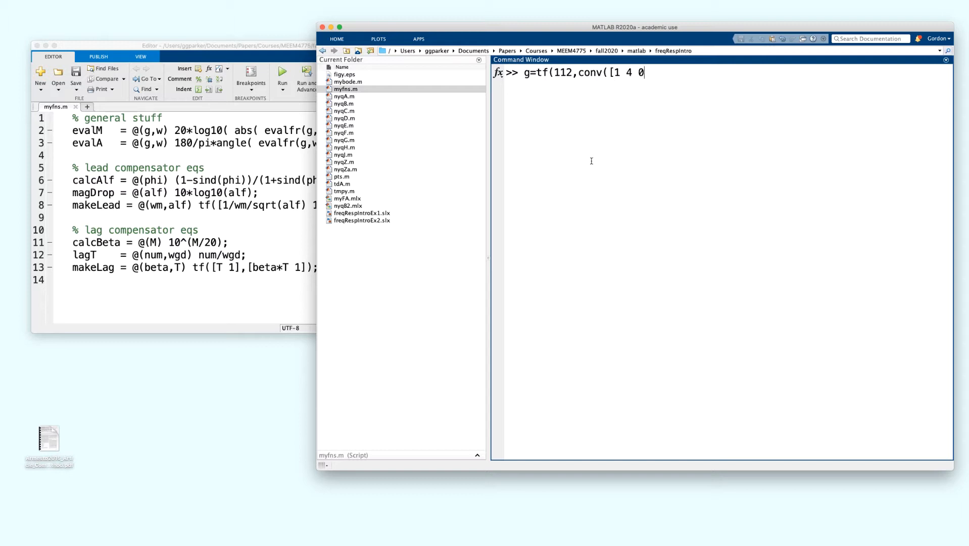
type("],[1 7]))")
key("Return")
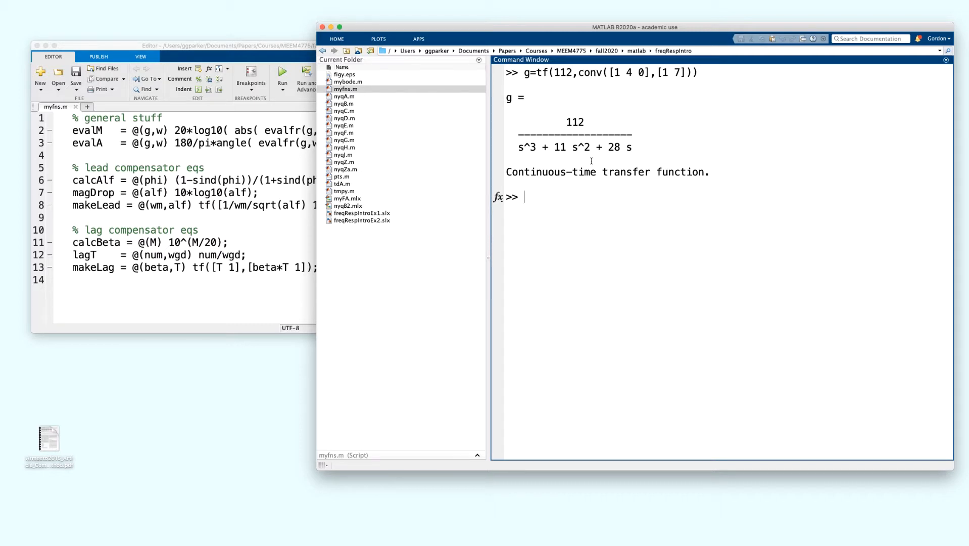
Plot the Bode diagram with stability margins using margin(g), and place the figure below the script editor.
type("margin(g)")
key("Return")
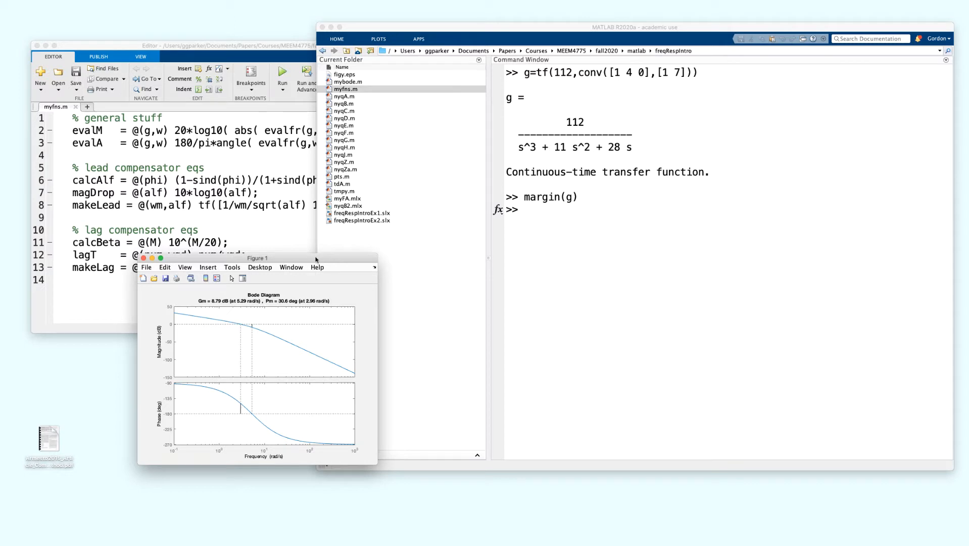
left_click_drag(315, 258, 306, 298)
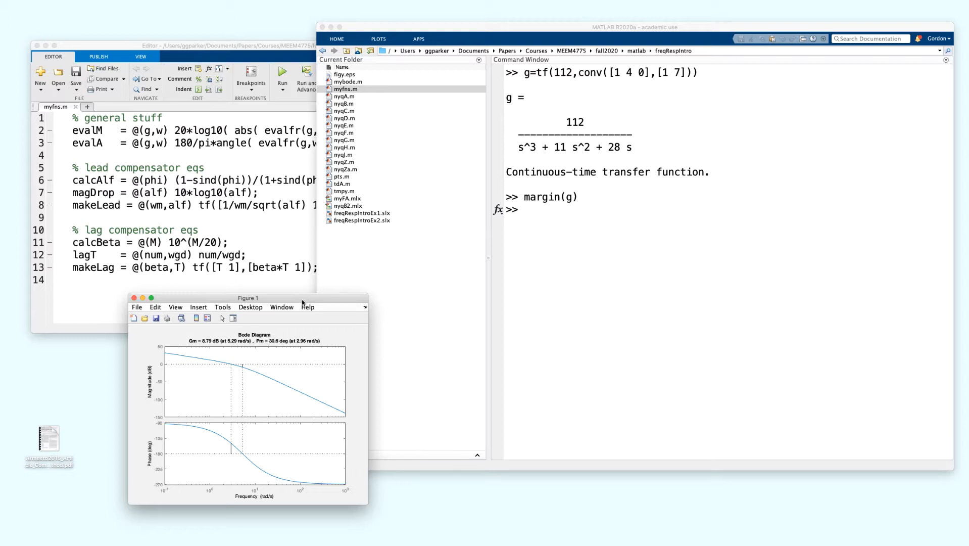
left_click_drag(303, 301, 302, 323)
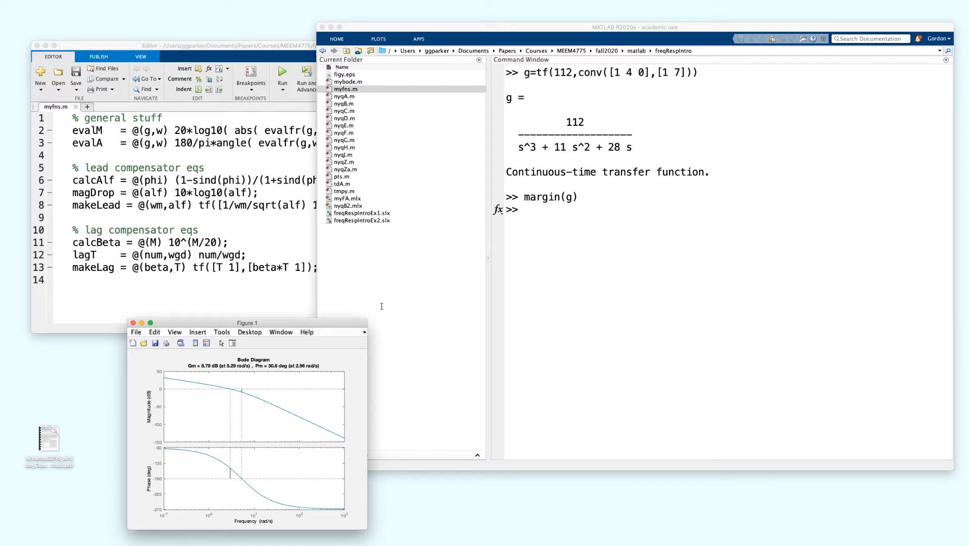
left_click(579, 219)
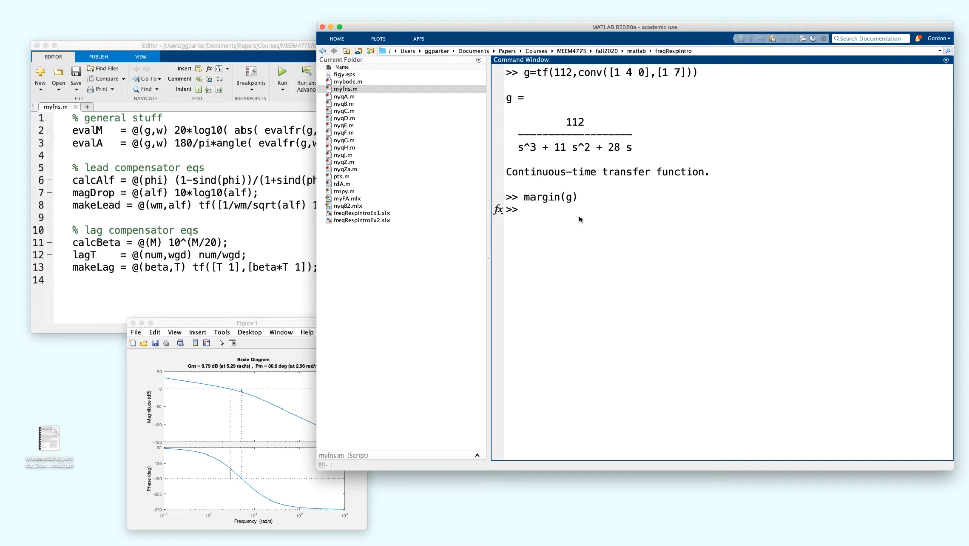
left_click(280, 324)
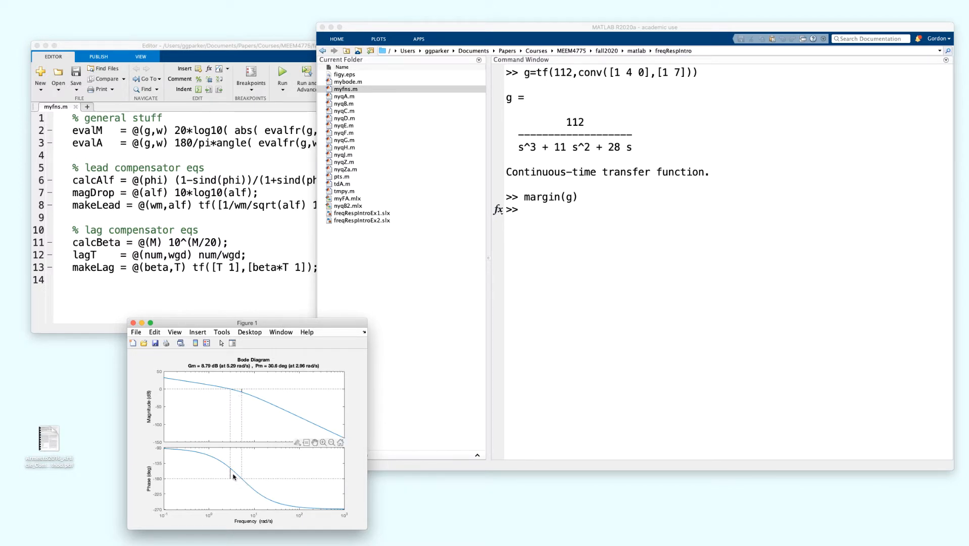
Set phi=40 and try to evaluate alf=calcAlf(phi) in the Command Window.
left_click(620, 210)
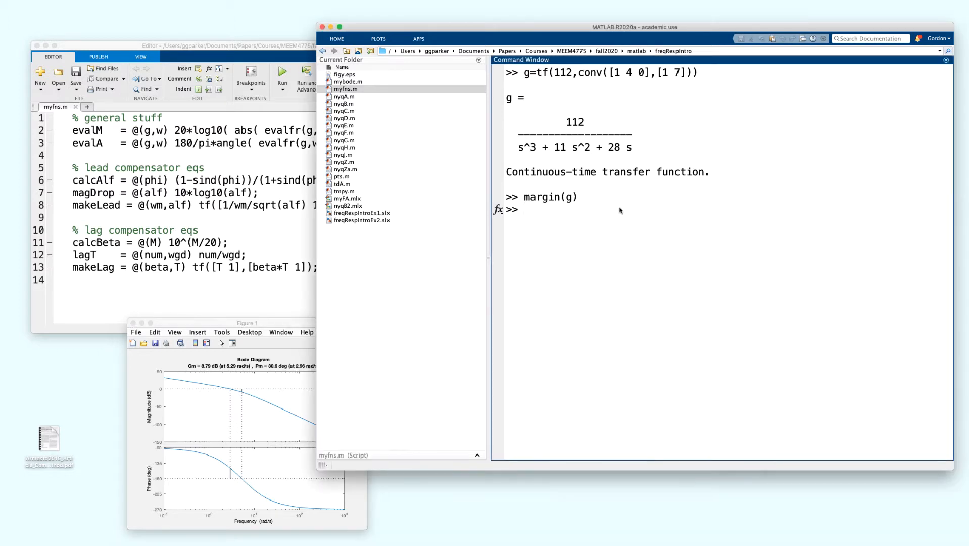
type("phi=40;")
key("Return")
type("alf=calcA")
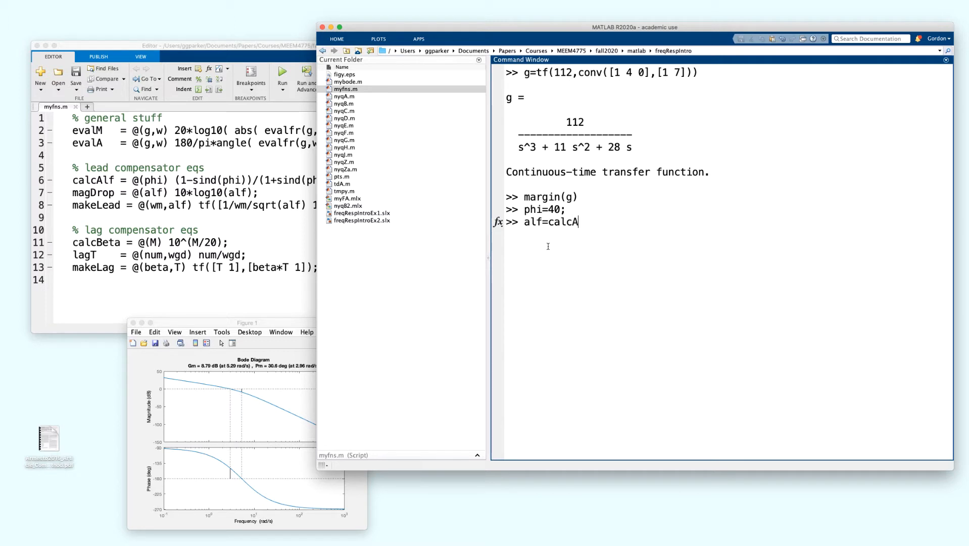
type("lf(phi)")
key("Return")
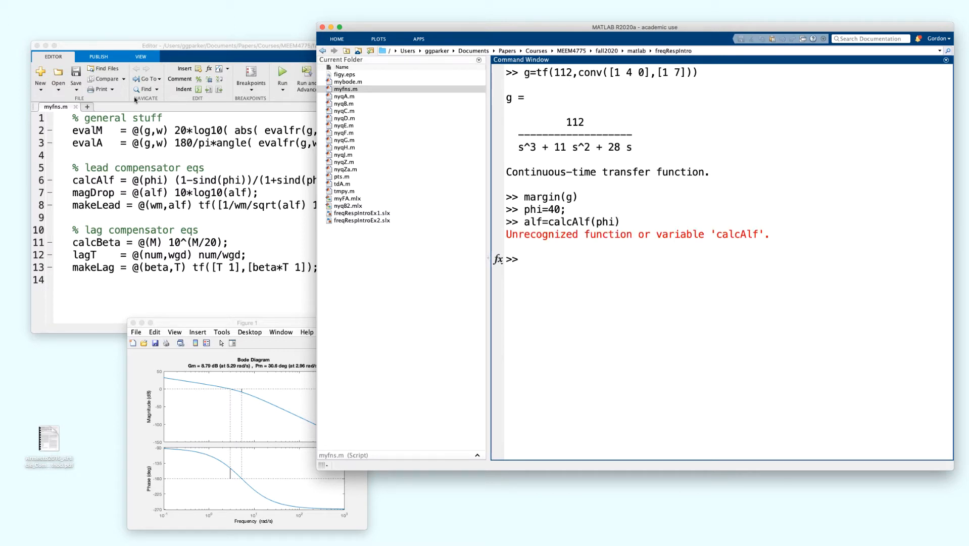
Run the myfns.m script to load its compensator functions into the workspace.
left_click(162, 44)
left_click(282, 73)
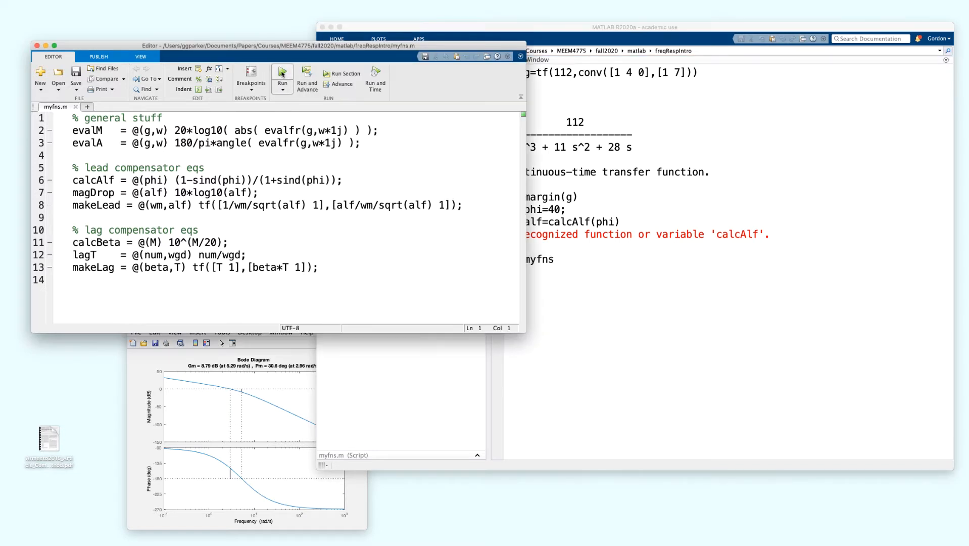
Evaluate alf=calcAlf(phi) and the corresponding magnitude drop with magDrop(alf).
left_click(608, 260)
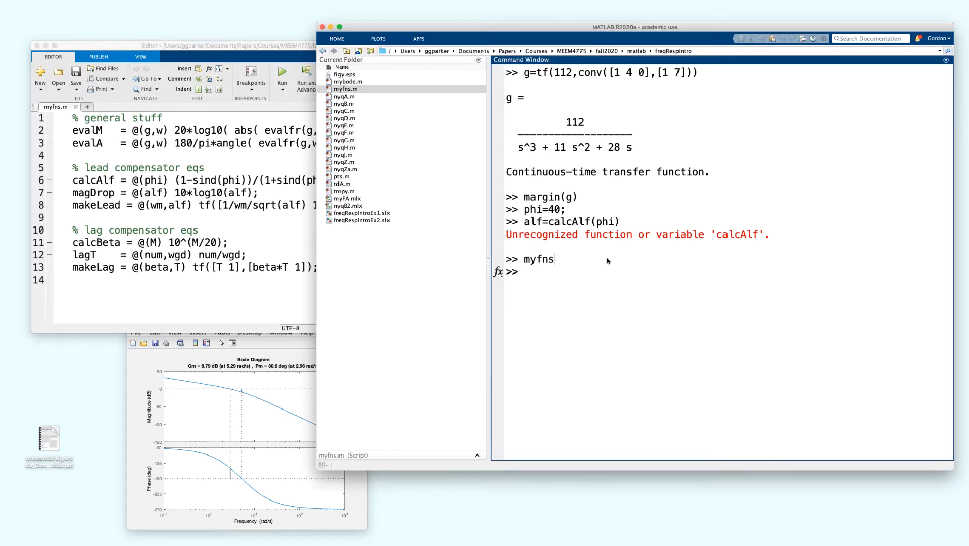
key("Up")
key("Up")
key("Return")
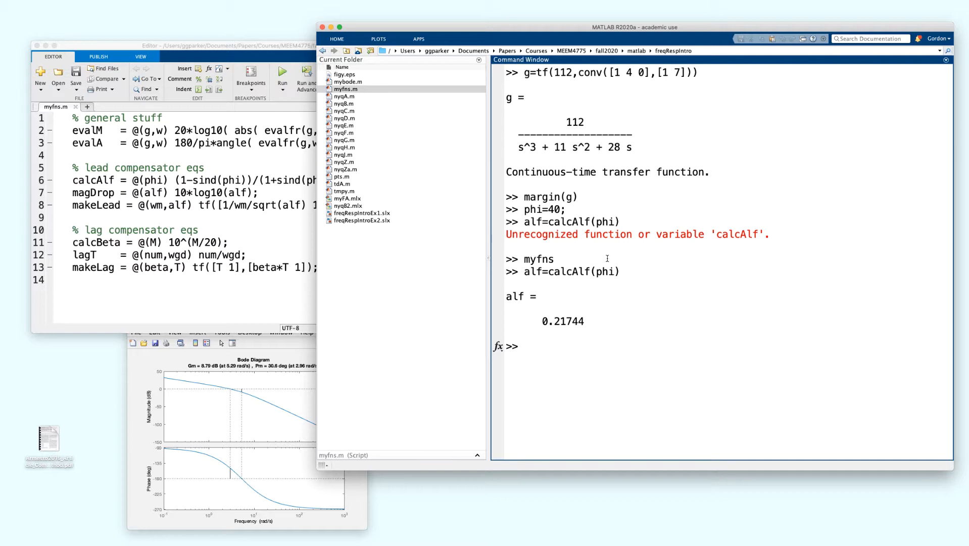
type("magDrop(alf)")
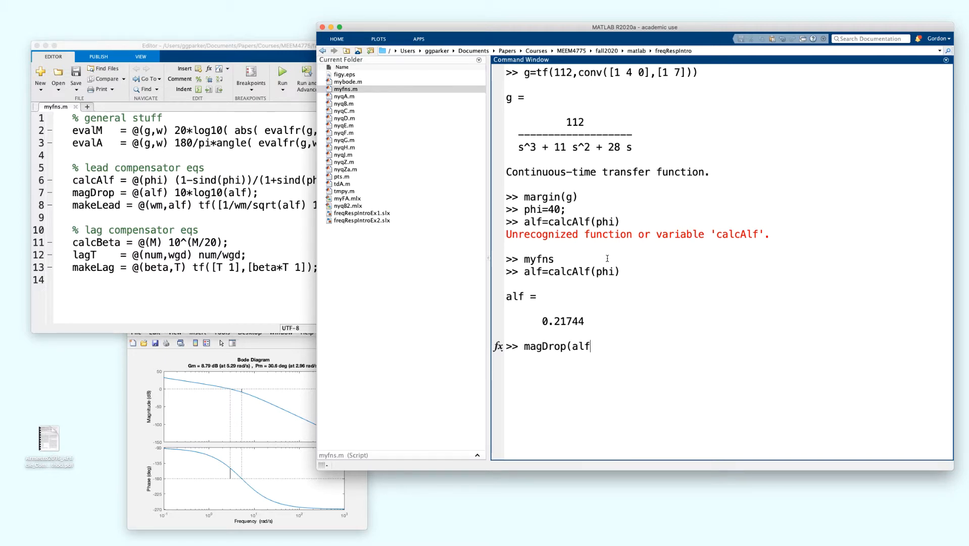
key("Return")
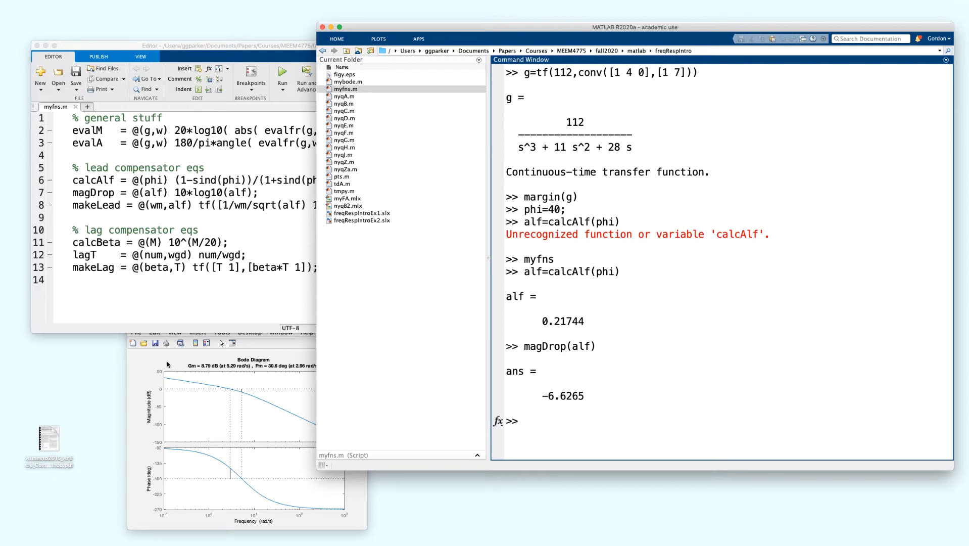
Enlarge the Bode figure window and add grid lines to its plots with the grid command.
left_click(145, 368)
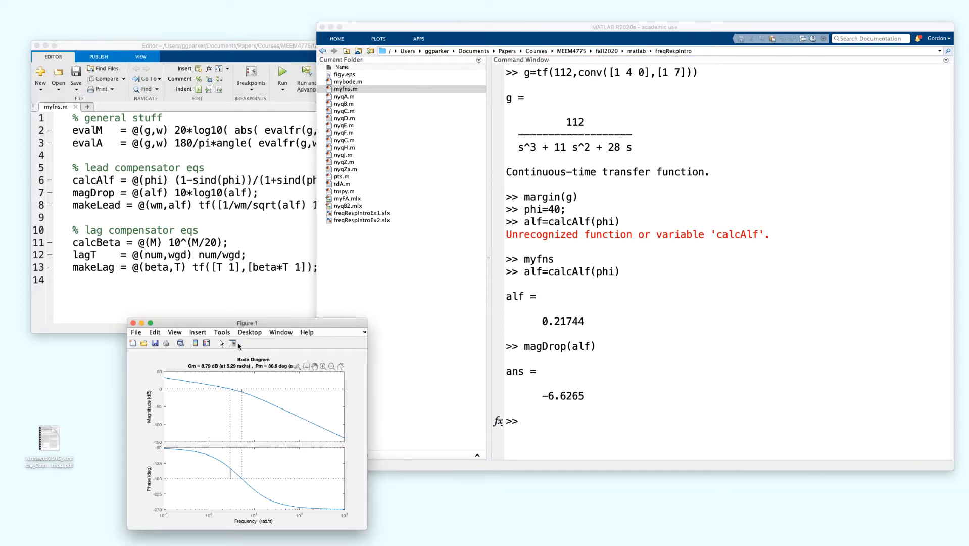
left_click_drag(238, 324, 202, 218)
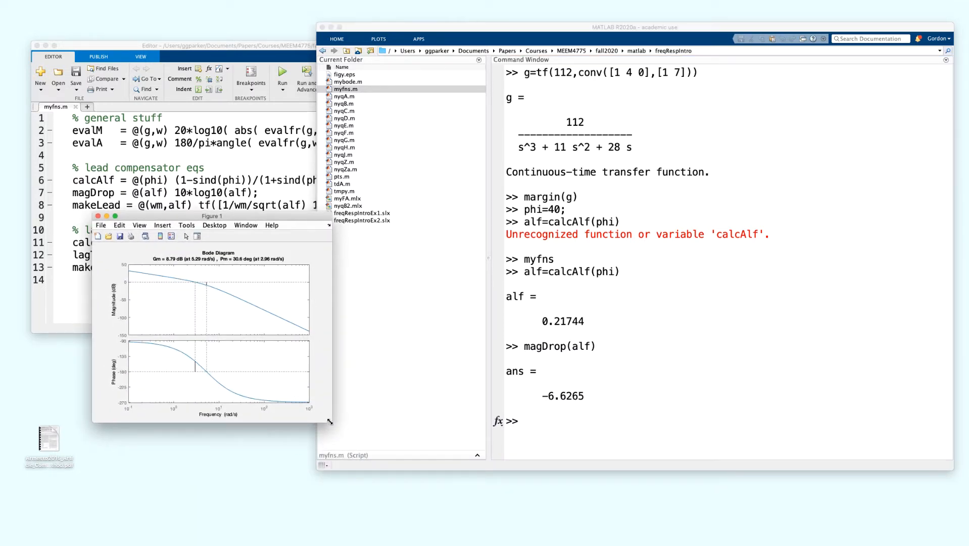
left_click_drag(331, 421, 630, 527)
left_click(692, 444)
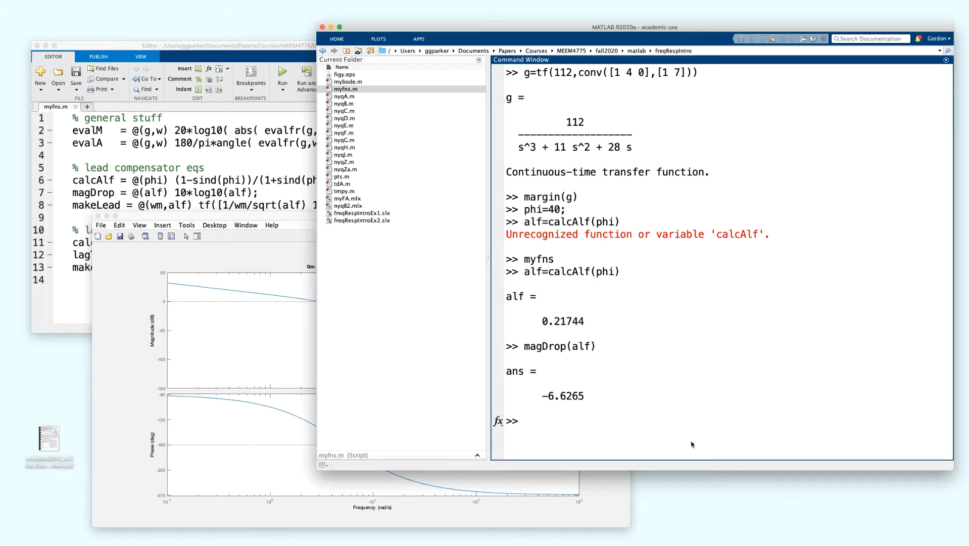
type("grid")
key("Return")
left_click(226, 265)
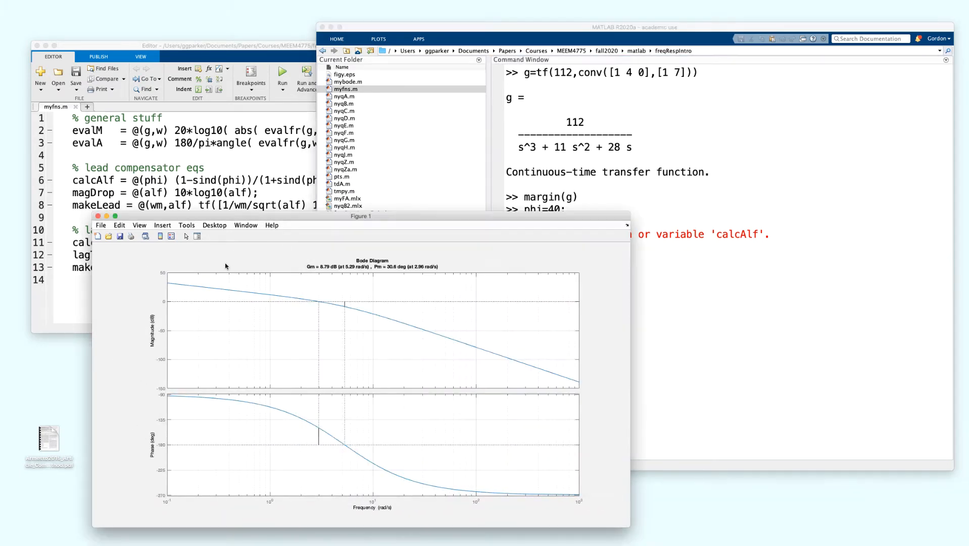
Place Bode data tips on the magnitude curve at -6.6 dB and on the phase curve at 4.64 and 2.96 rad/s.
mouse_move(330, 303)
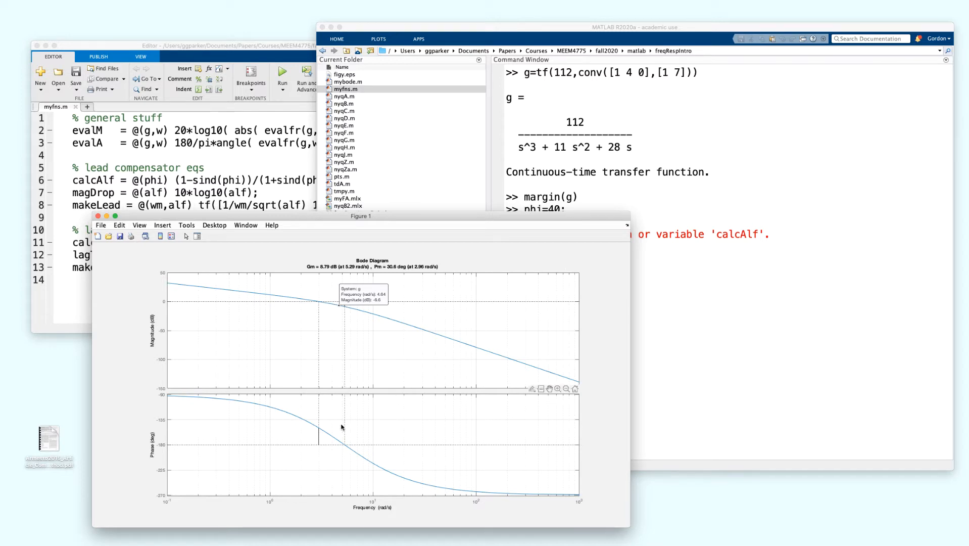
left_click(334, 439)
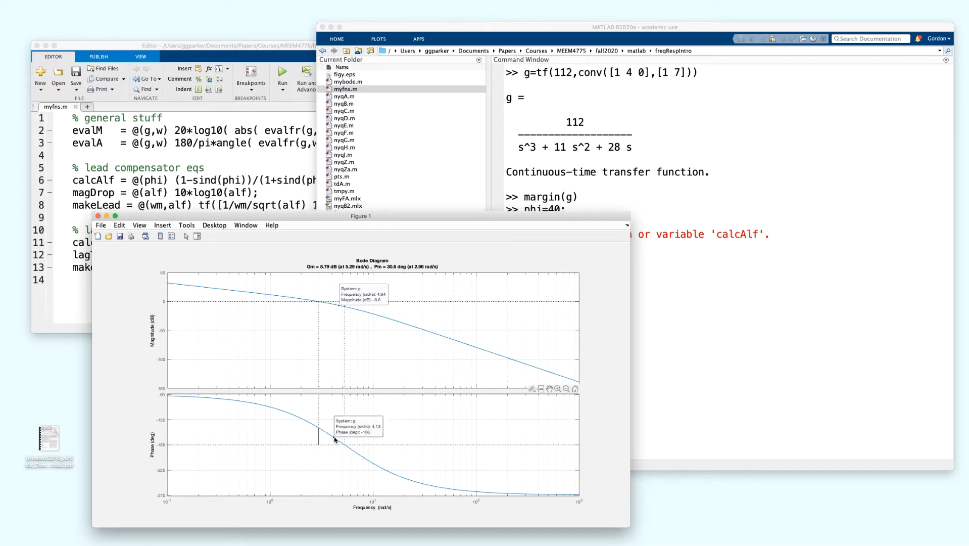
left_click_drag(333, 439, 340, 442)
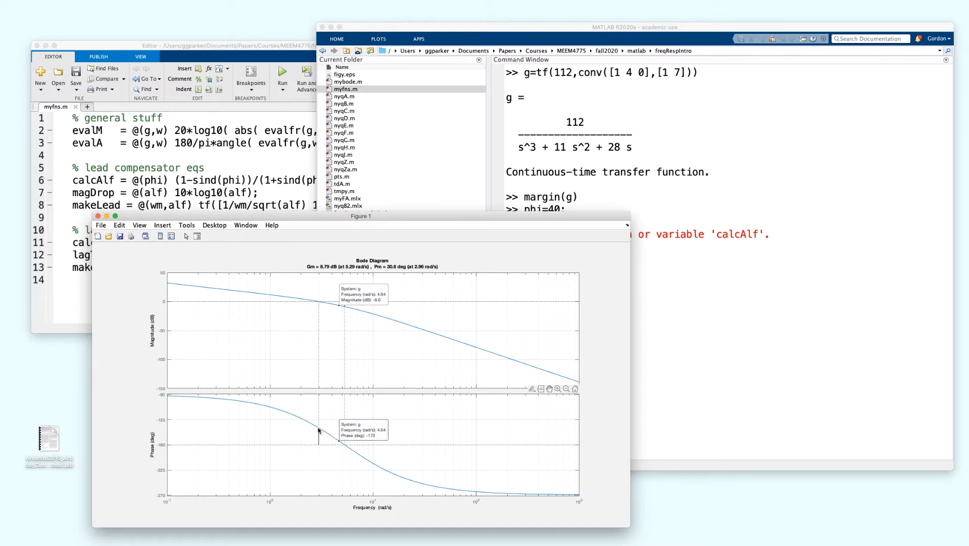
left_click(319, 430)
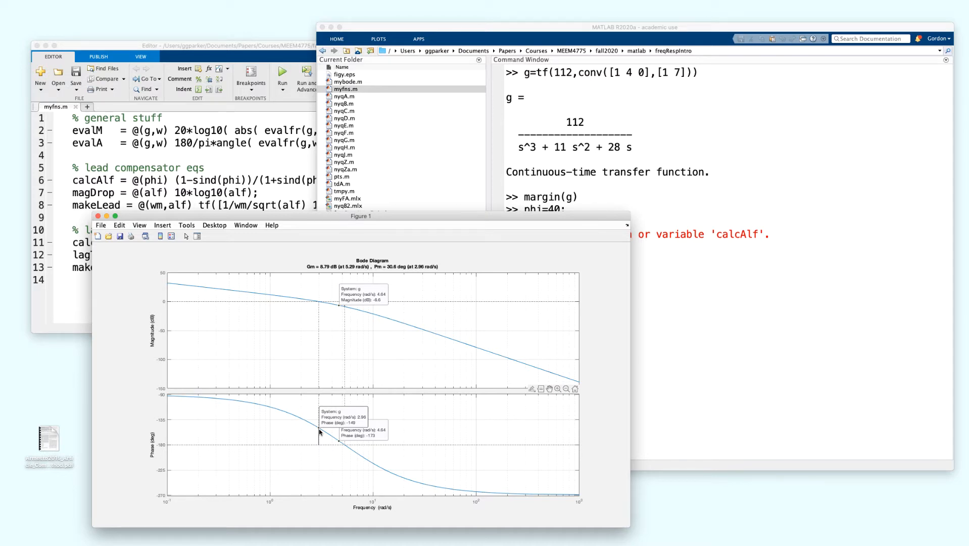
Set the lead compensator's centre frequency with wm=4.64; after checking the frequency on the Bode data tips.
left_click(683, 335)
left_click(220, 163)
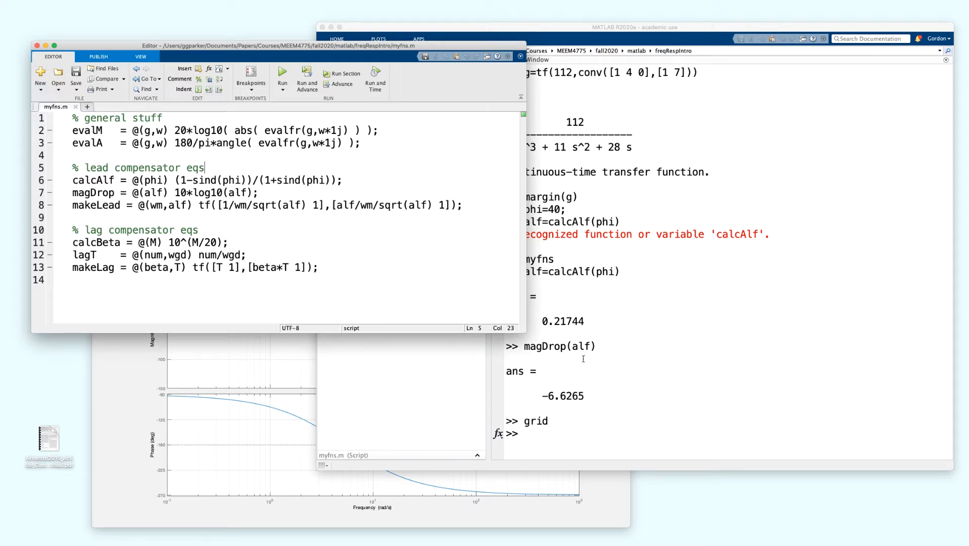
left_click(586, 431)
type("wm=")
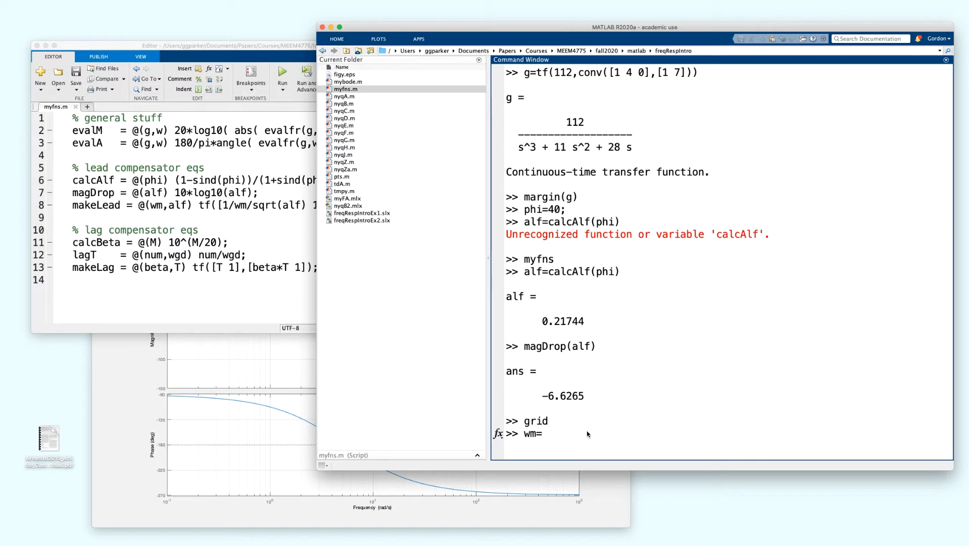
left_click(131, 368)
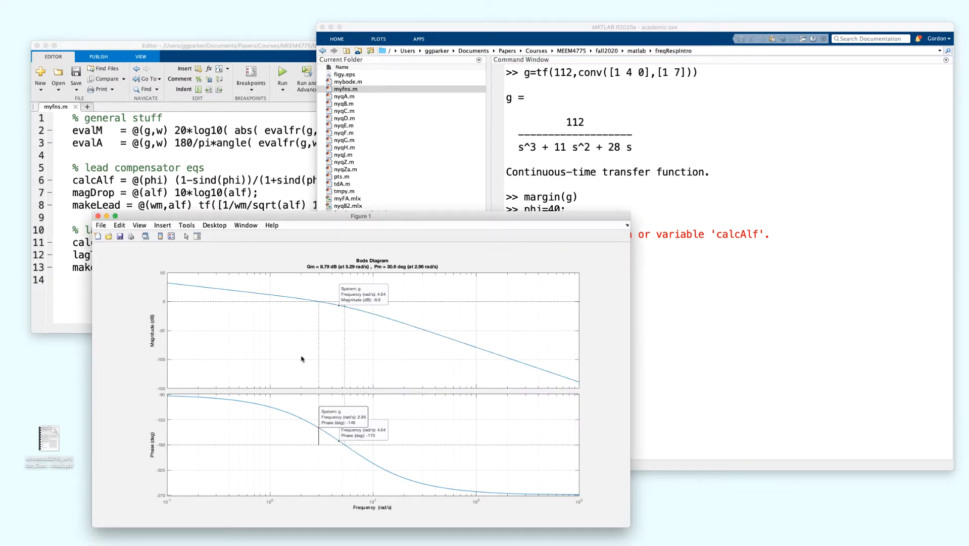
left_click(766, 386)
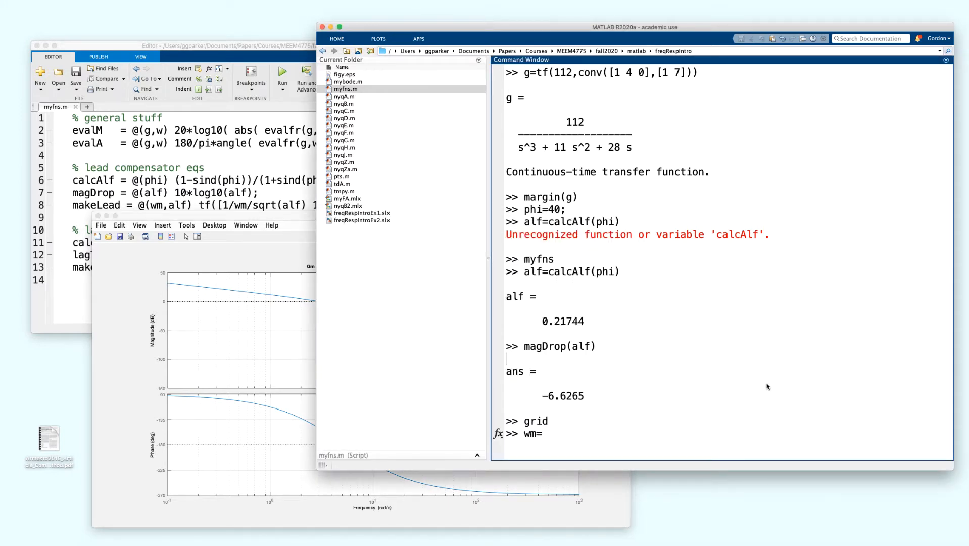
type("4.64;")
key("Return")
Create the lead compensator transfer function with d1=makeLead(wm,alf).
type("d")
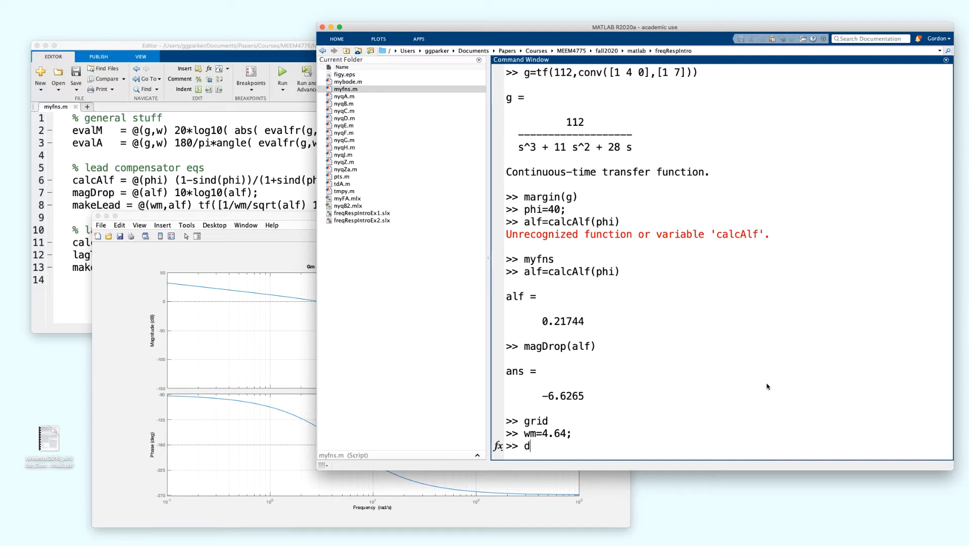
type("1=makeLead(wm,")
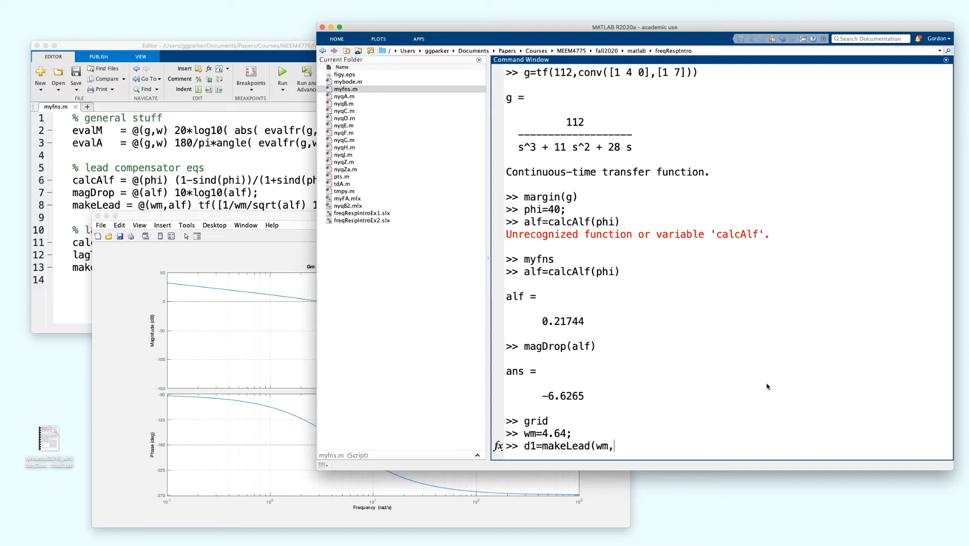
type("alf)")
key("Return")
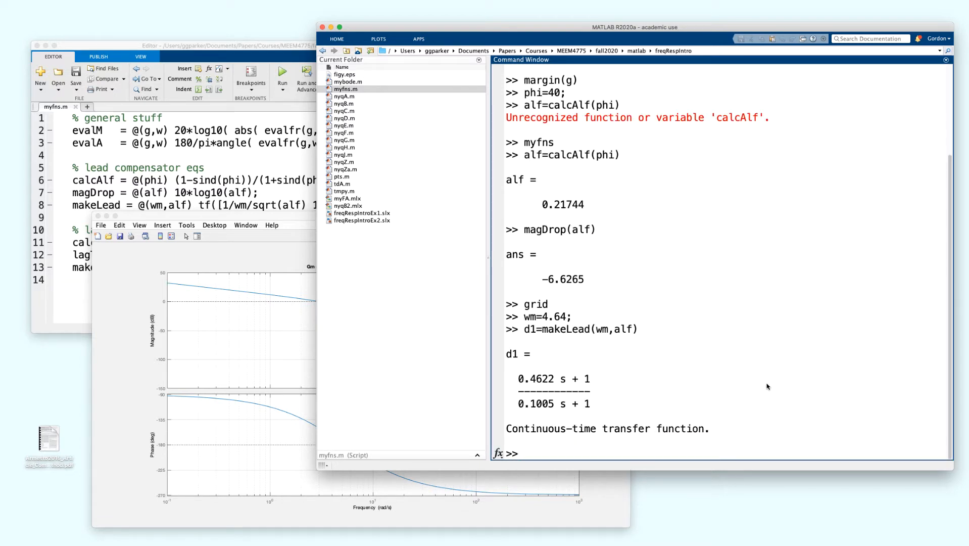
Plot the stability margins of the compensated loop d1*g in Figure 2 using figure(2);margin(d1*g).
type("figure(2);margin(d")
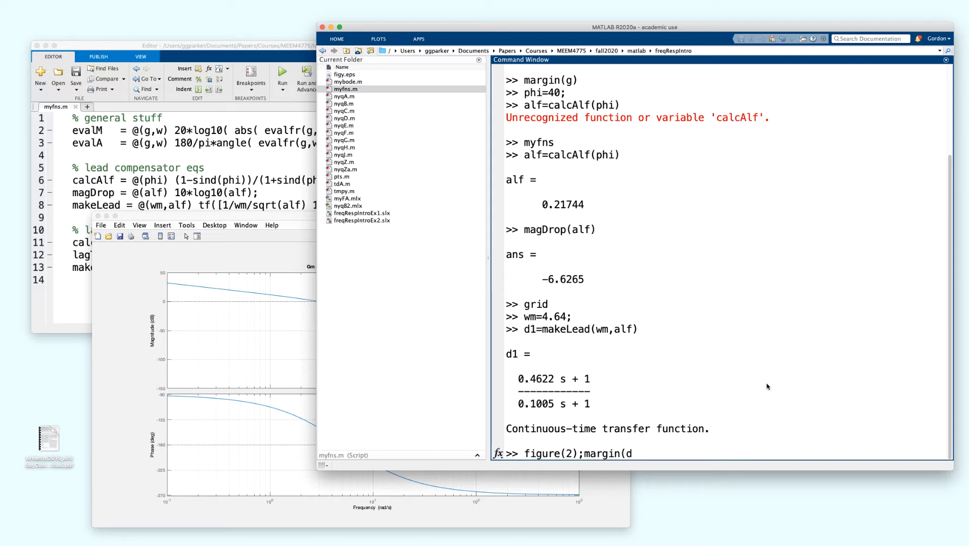
type("1*g)")
key("Return")
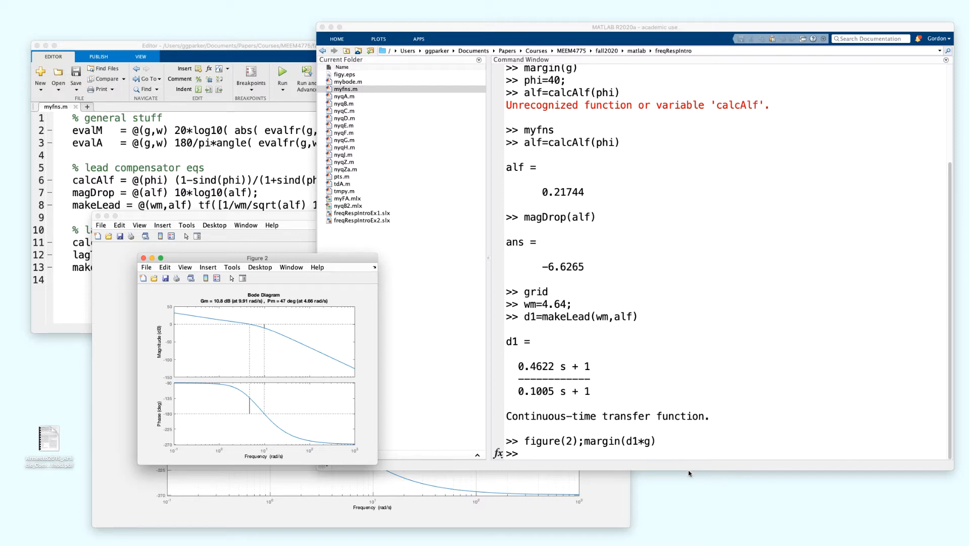
Plot the Bode responses of g, d1 and g*d1 together with a grid using figure(3);bode(g,d1,g*d1);grid;.
left_click(666, 456)
type("fig")
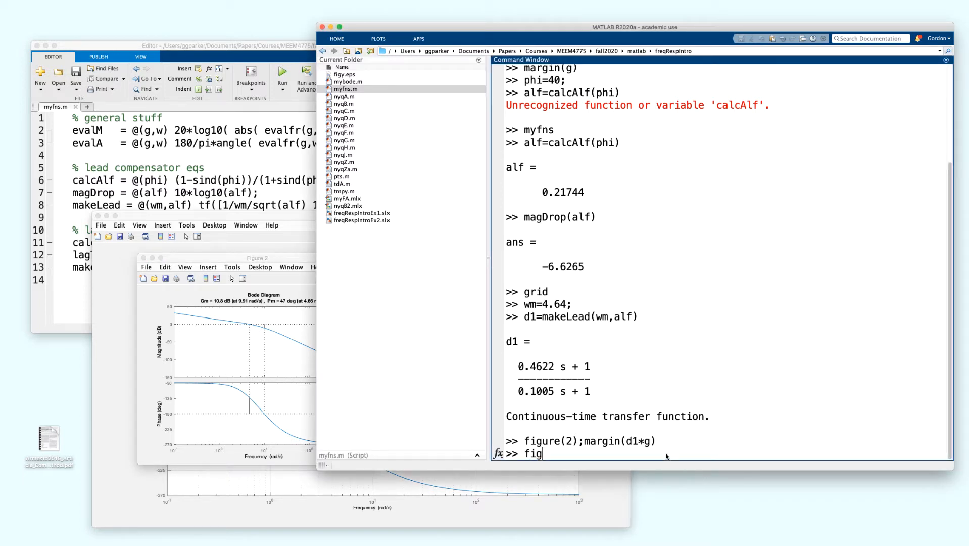
type("ure(3);bode(g")
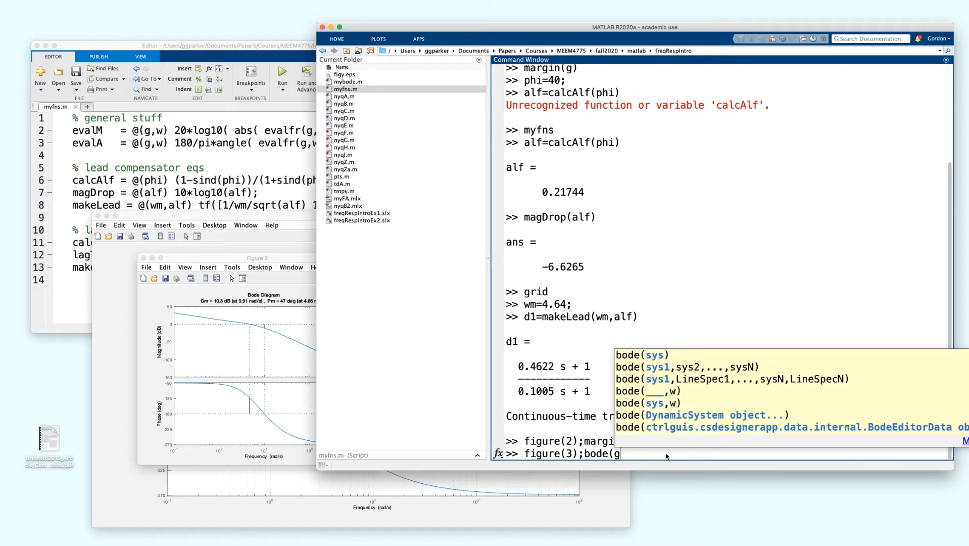
type(",d1")
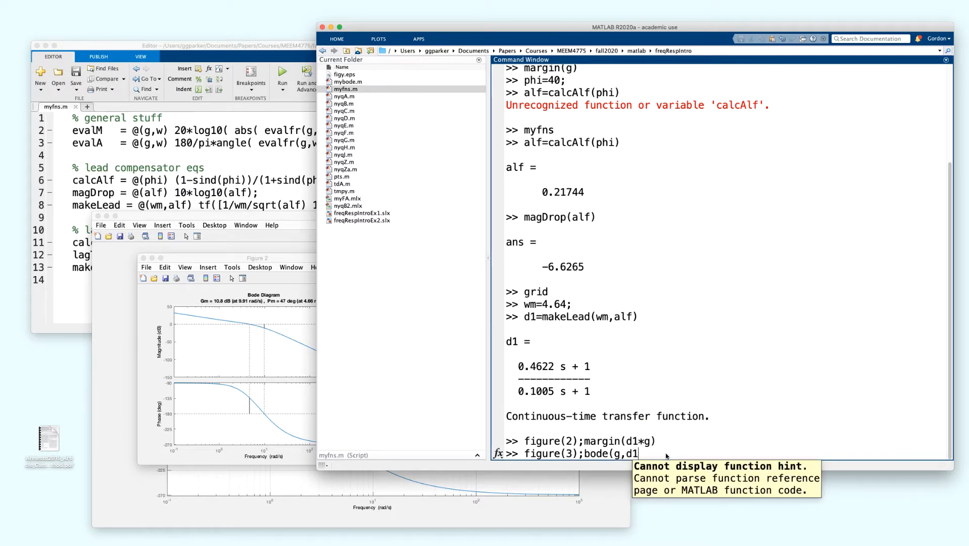
type(",g")
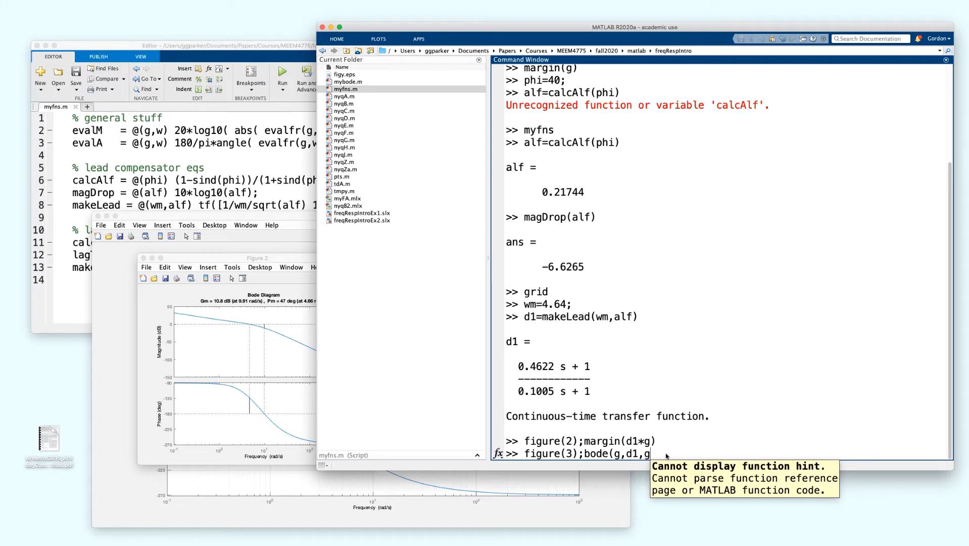
type("*d1);grid;")
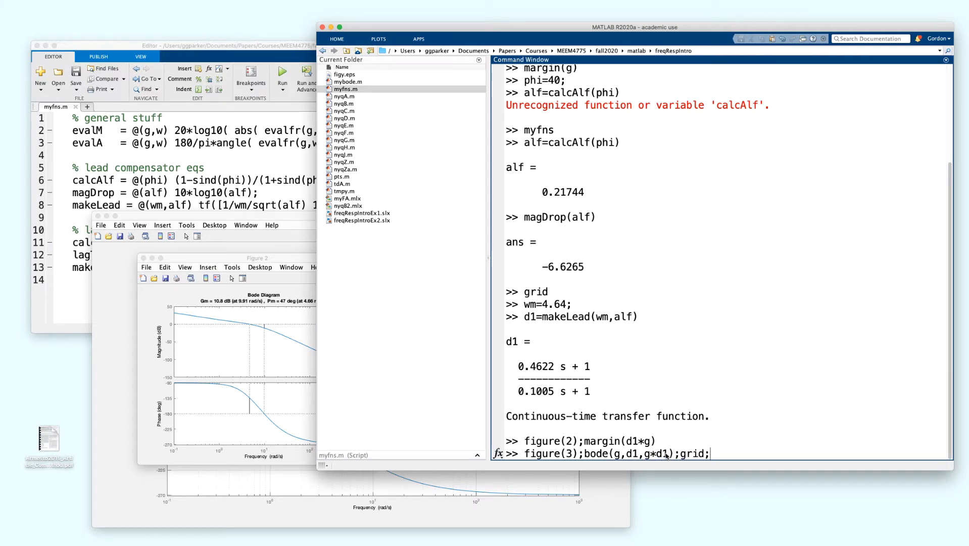
key("Return")
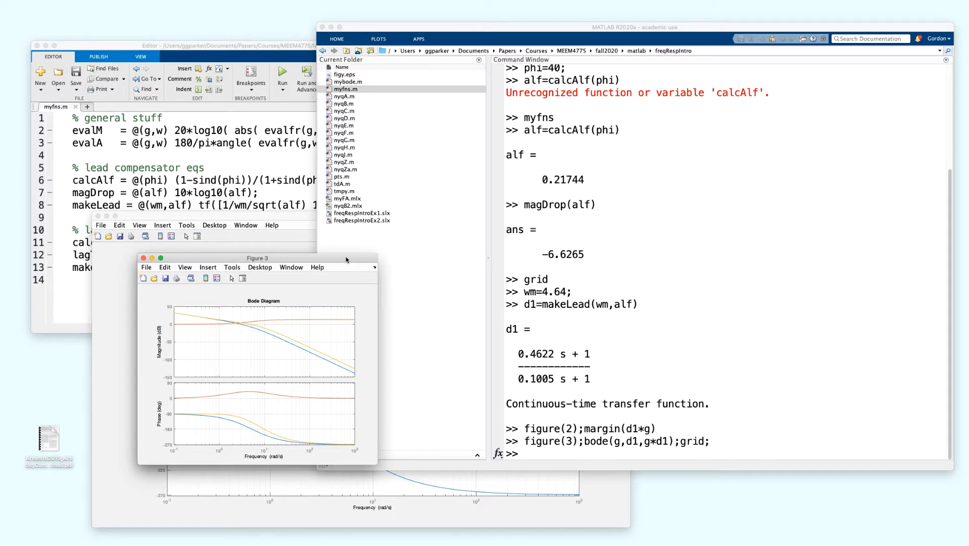
Move Figure 3 upward and enlarge it, and bring Figure 2 forward and enlarge its window.
left_click_drag(345, 257, 343, 82)
left_click_drag(374, 288, 718, 450)
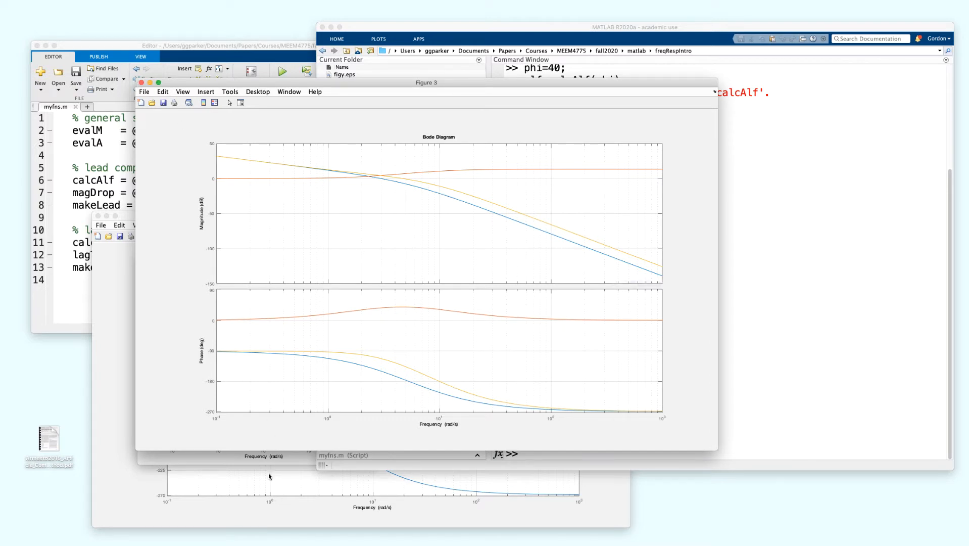
left_click(230, 458)
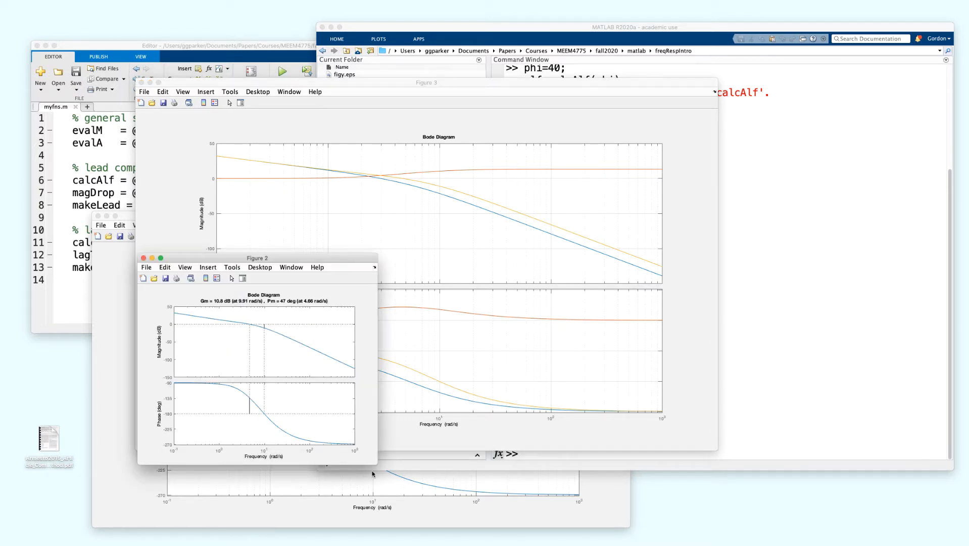
left_click_drag(373, 459, 610, 511)
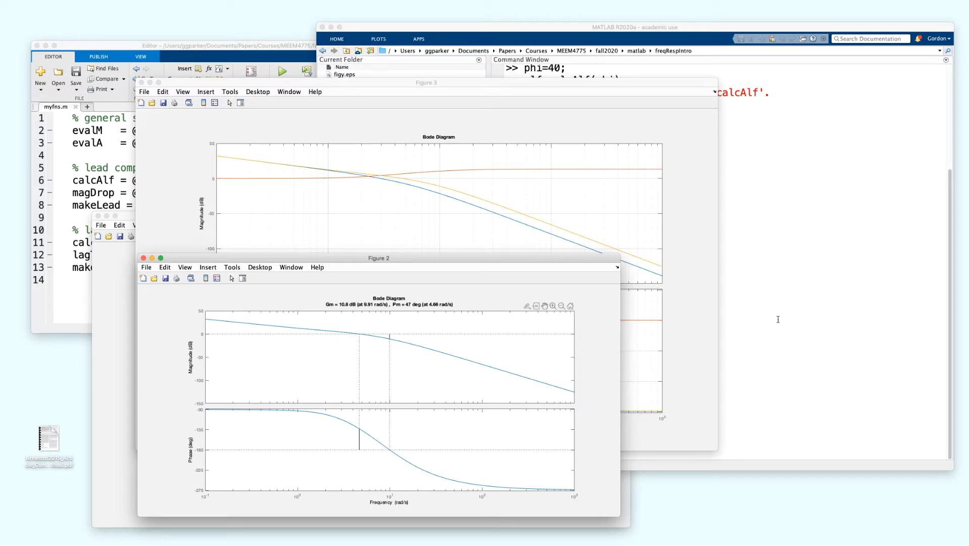
Recompute the lead compensator with a centre frequency of 6 by running d1=makeLead(6,alf); from the recalled command.
left_click(788, 331)
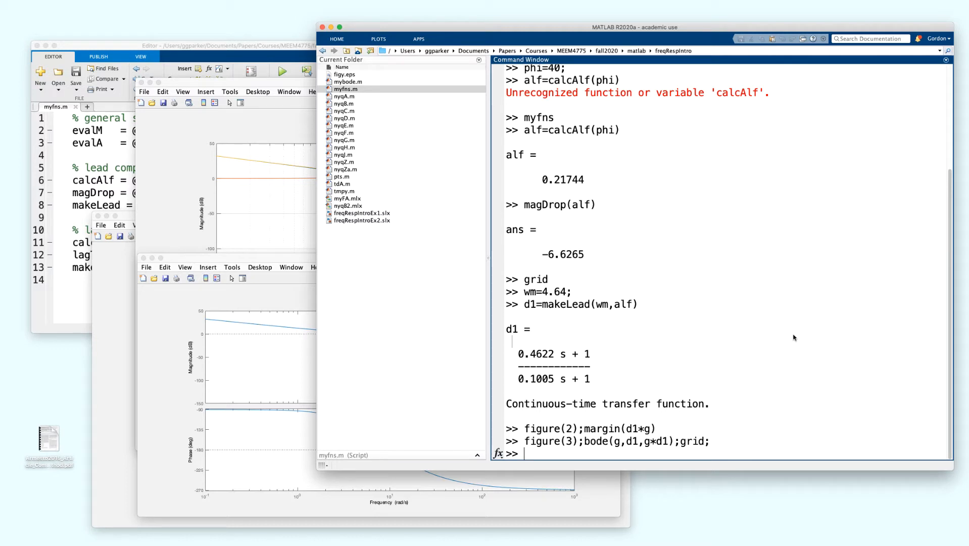
key("Up")
key("Up")
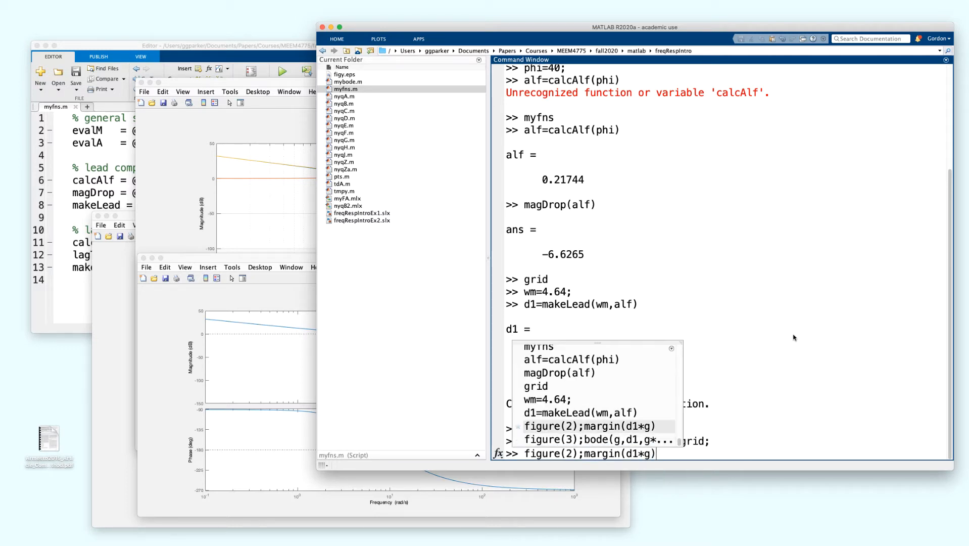
key("Up")
key("Left")
key("Left")
key("Left")
key("Left")
key("Left")
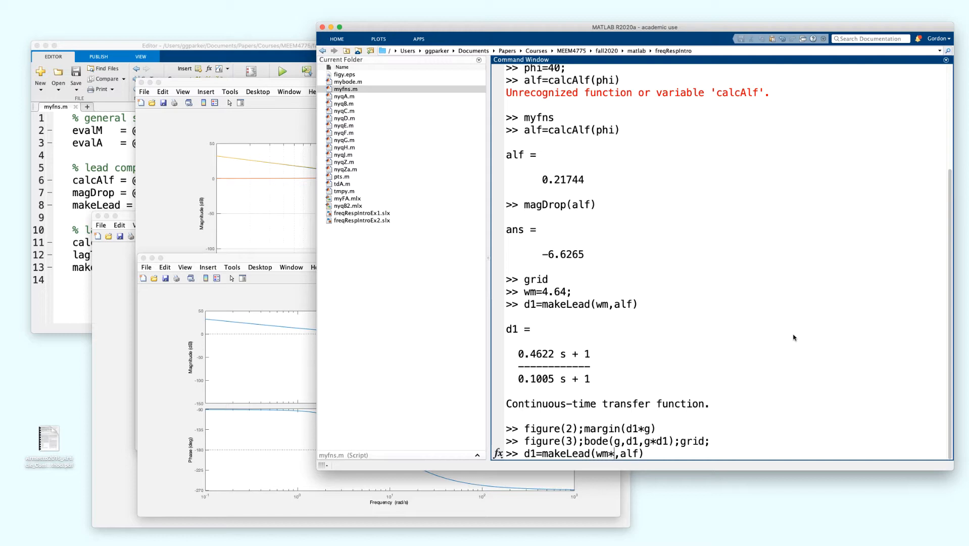
key("BackSpace")
key("BackSpace")
type("6")
left_click(638, 458)
type(";")
key("Return")
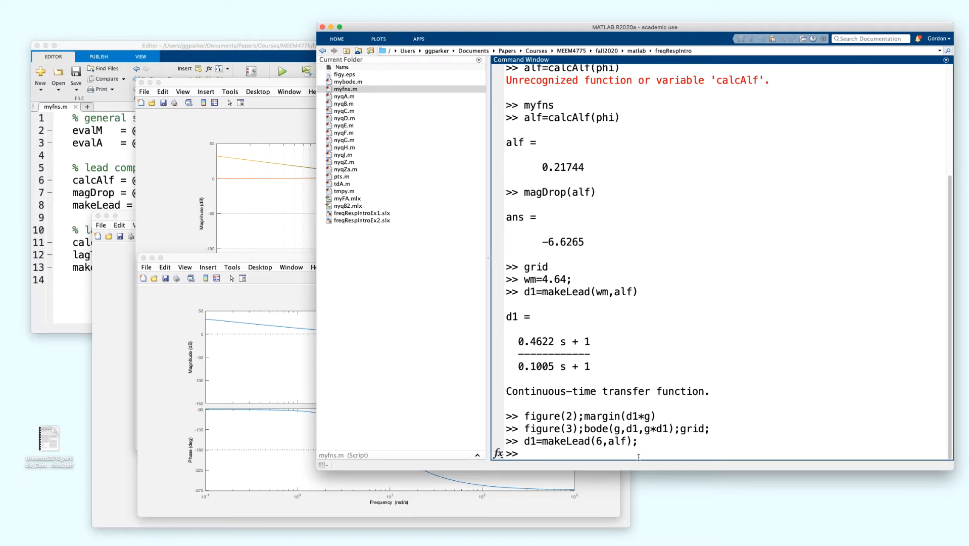
Plot the new margins with figure(4);margin(d1*g) and arrange Figure 4 above Figure 2 for comparison.
key("Up")
key("Up")
key("Up")
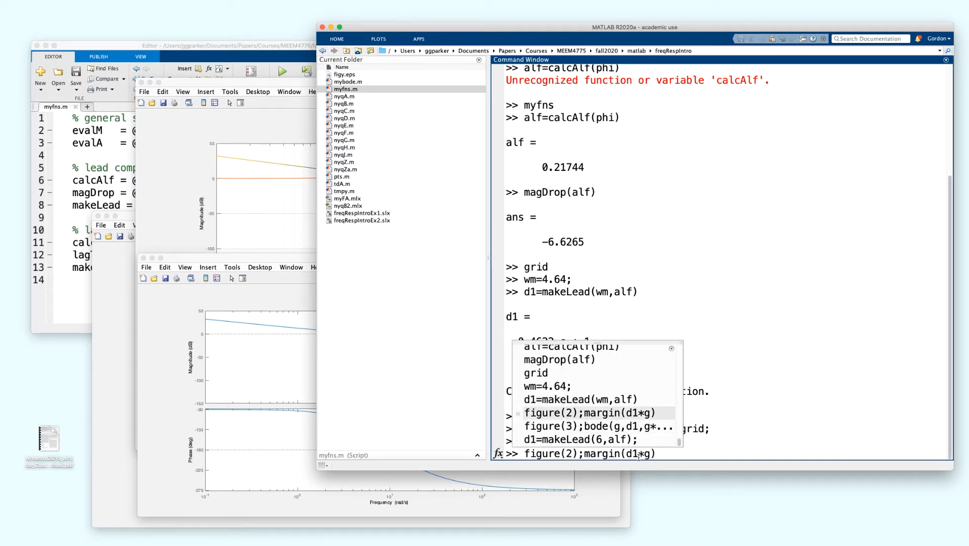
key("Left")
key("Left")
key("Left")
key("Left")
key("Left")
key("Left")
key("Left")
key("Left")
key("Left")
key("Left")
key("Left")
key("Left")
key("Left")
key("Left")
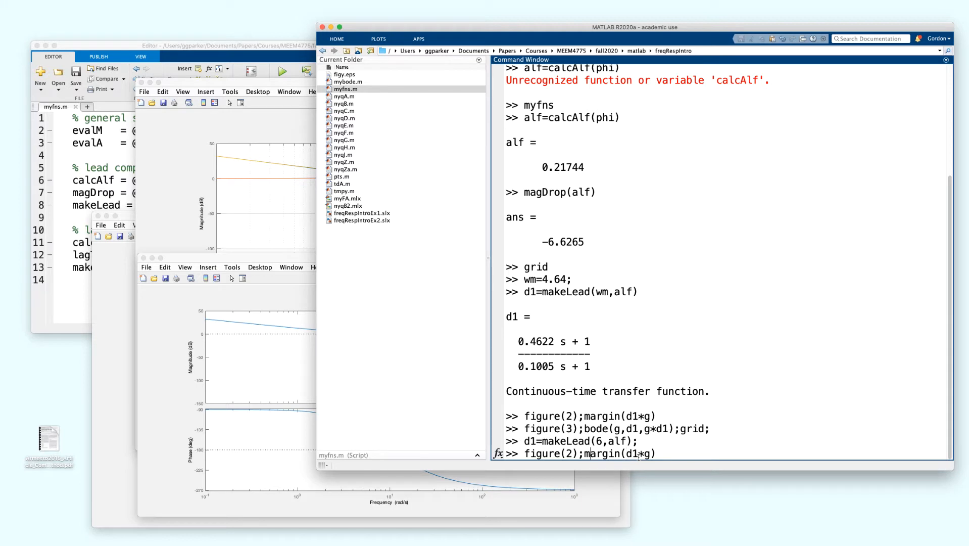
key("BackSpace")
type("4")
key("Return")
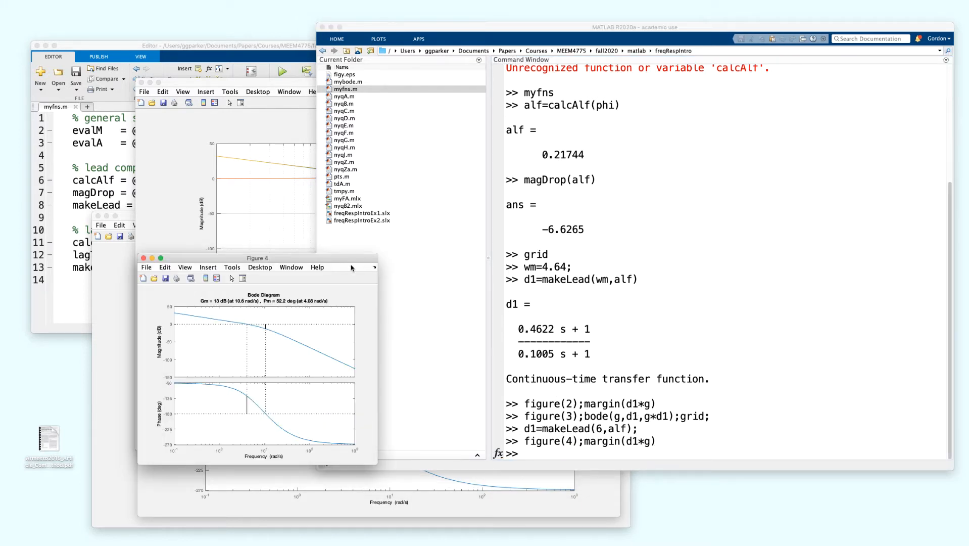
left_click_drag(302, 264, 295, 37)
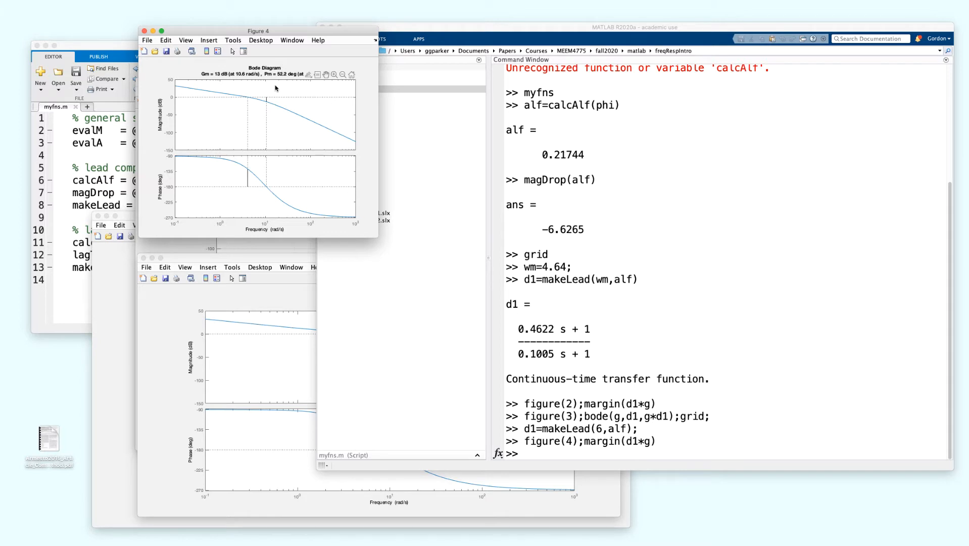
left_click(276, 261)
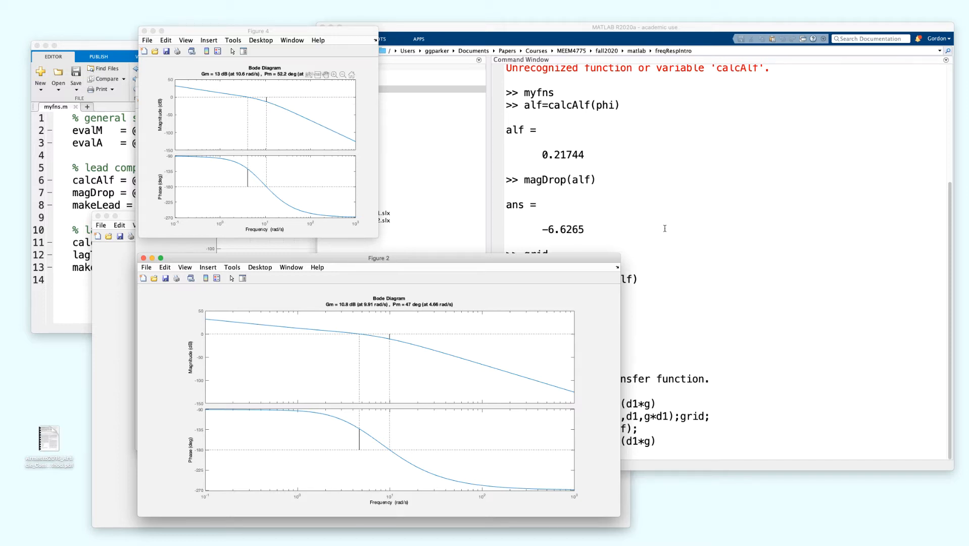
Launch the Control System Designer for the plant with controlSystemDesigner(g), and reposition and enlarge its window.
left_click(677, 241)
type("contr")
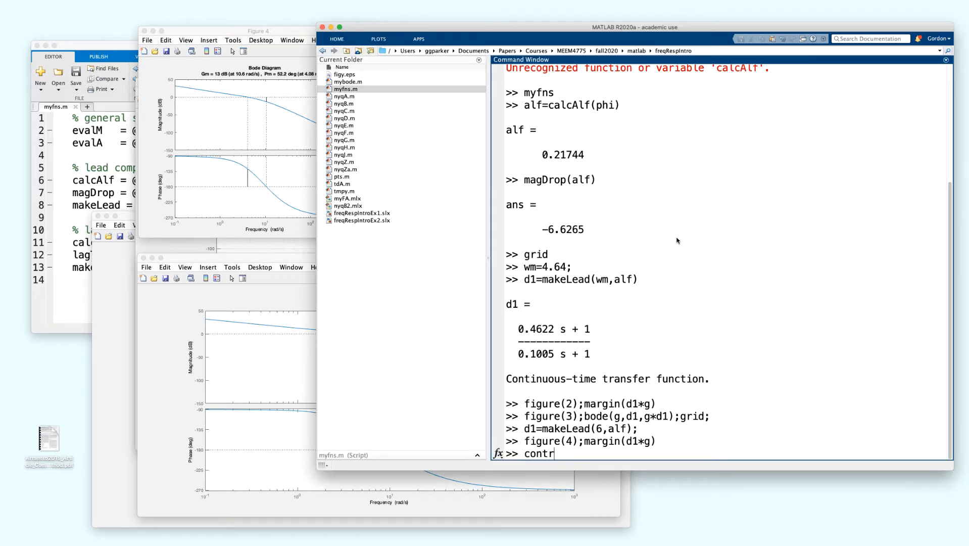
type("olSystemDesigner(g)")
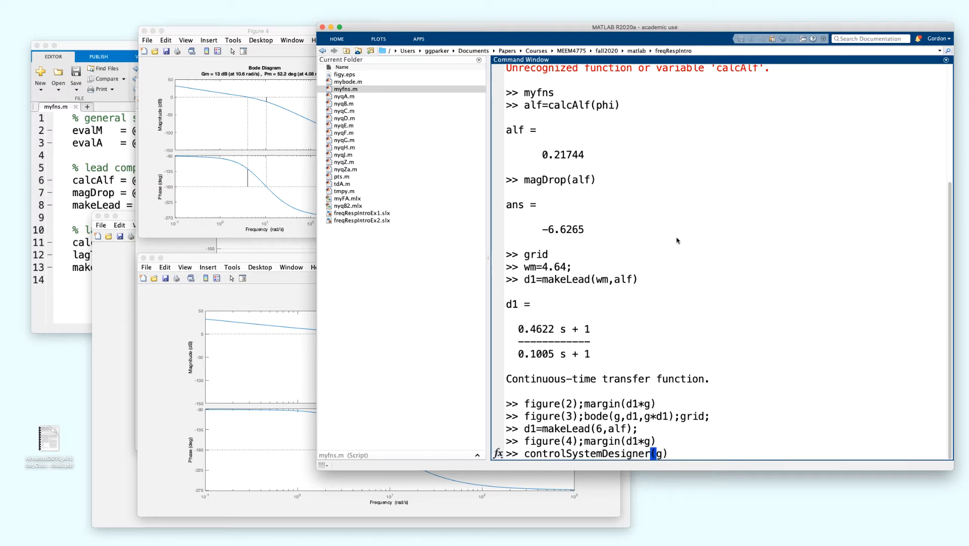
key("Return")
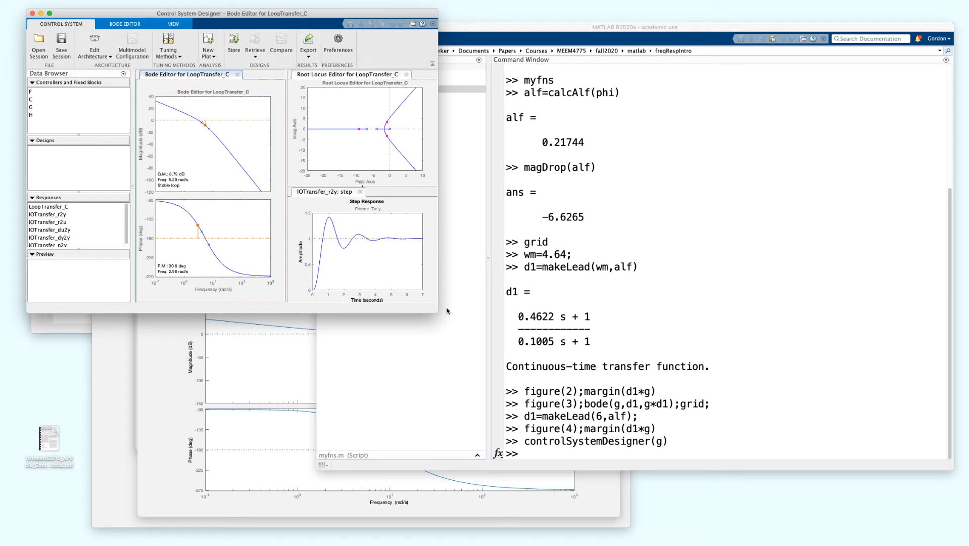
left_click_drag(327, 14, 362, 76)
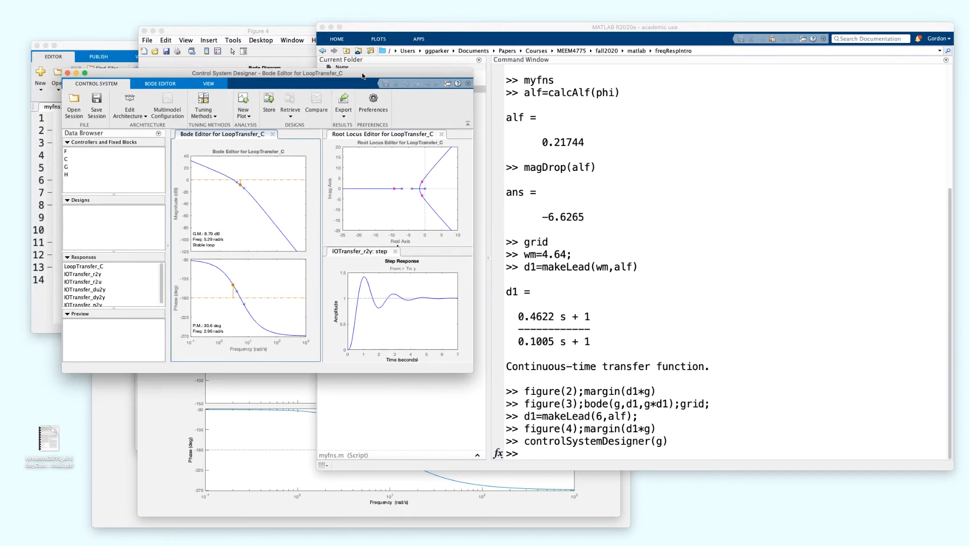
left_click_drag(473, 372, 665, 446)
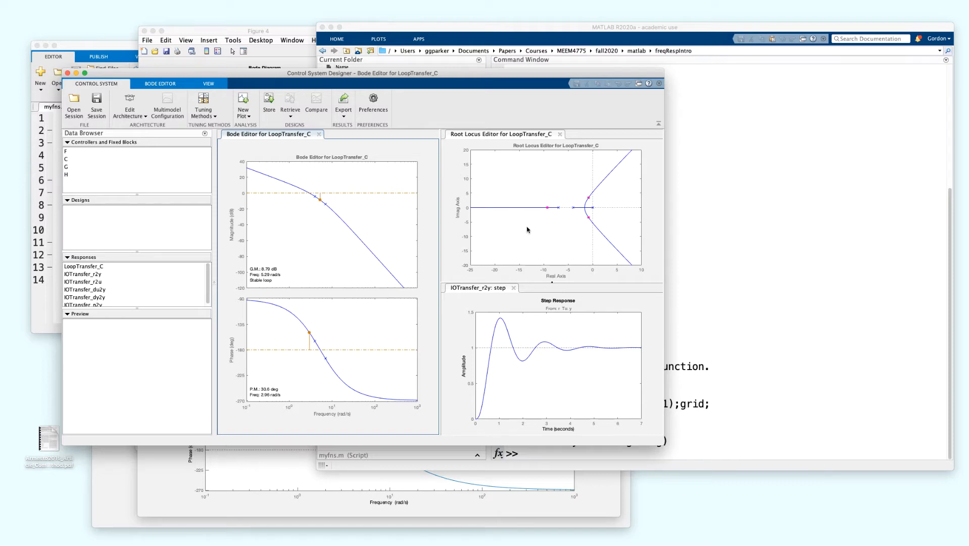
Import the workspace model d1 as block C in the control architecture and apply the change.
left_click(718, 248)
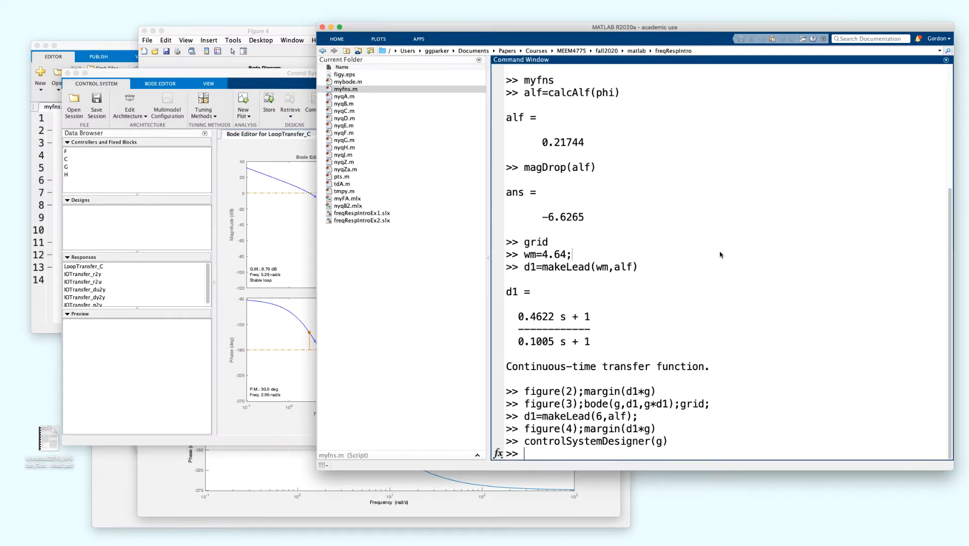
left_click(245, 79)
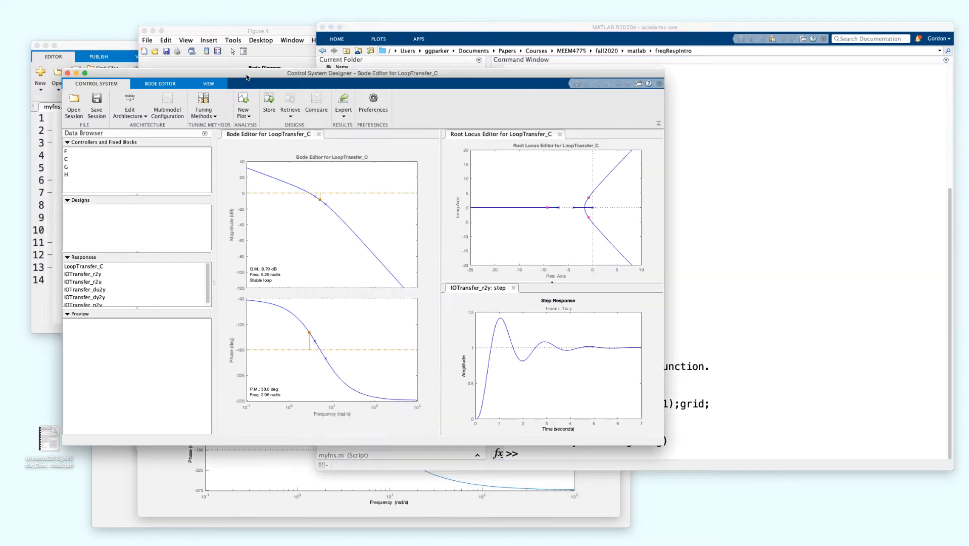
left_click(134, 116)
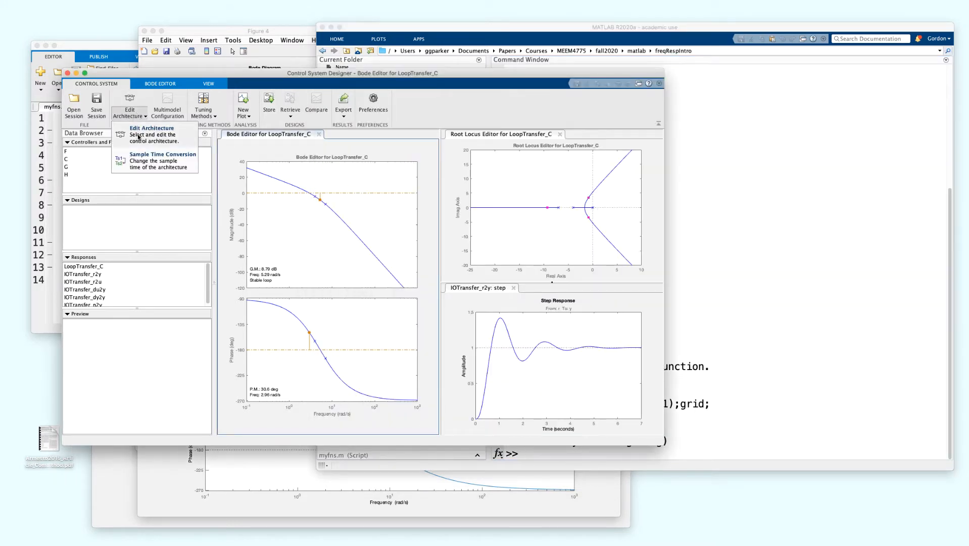
left_click(142, 133)
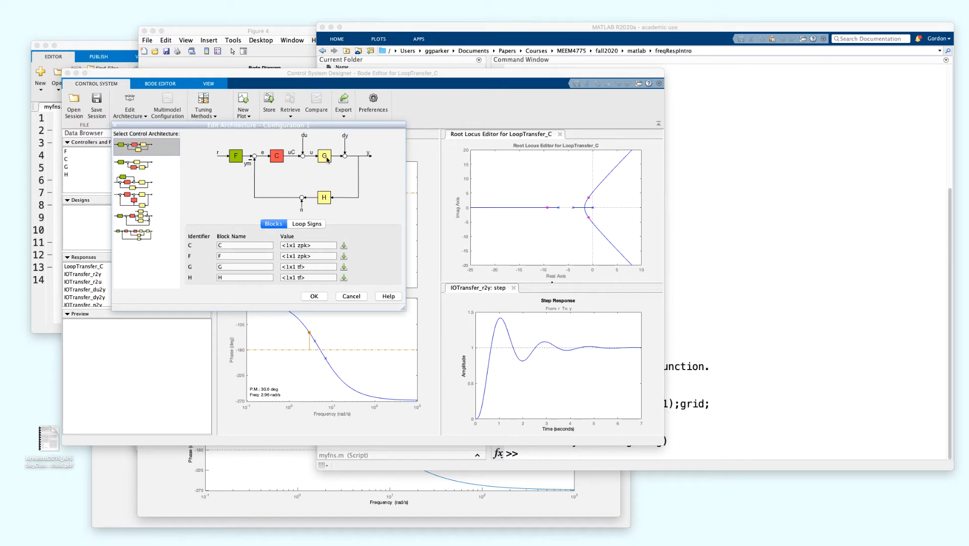
left_click(740, 264)
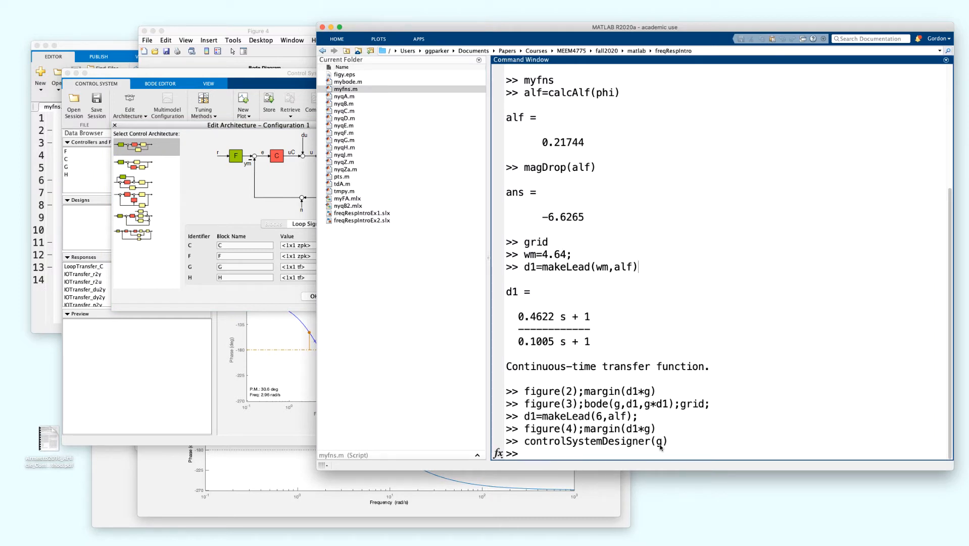
left_click(186, 121)
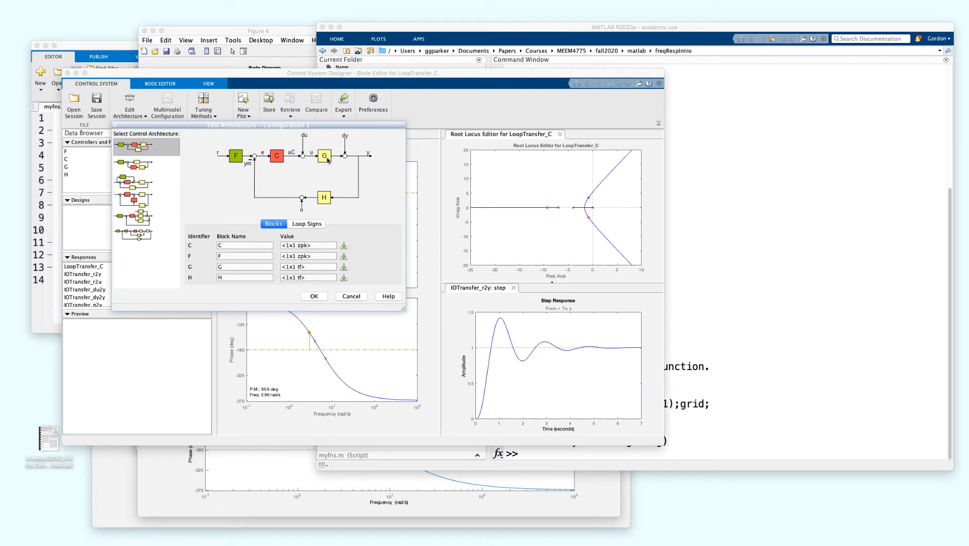
left_click(344, 247)
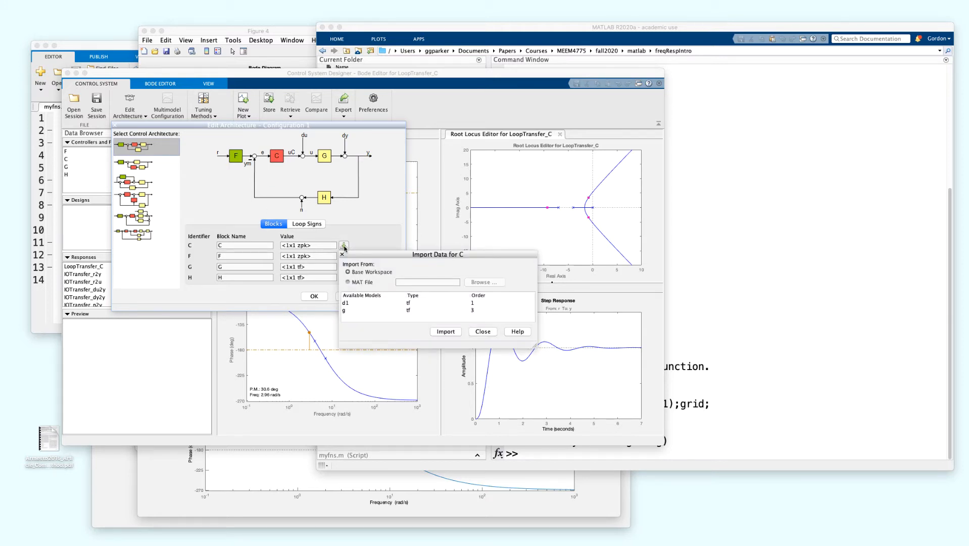
left_click(348, 304)
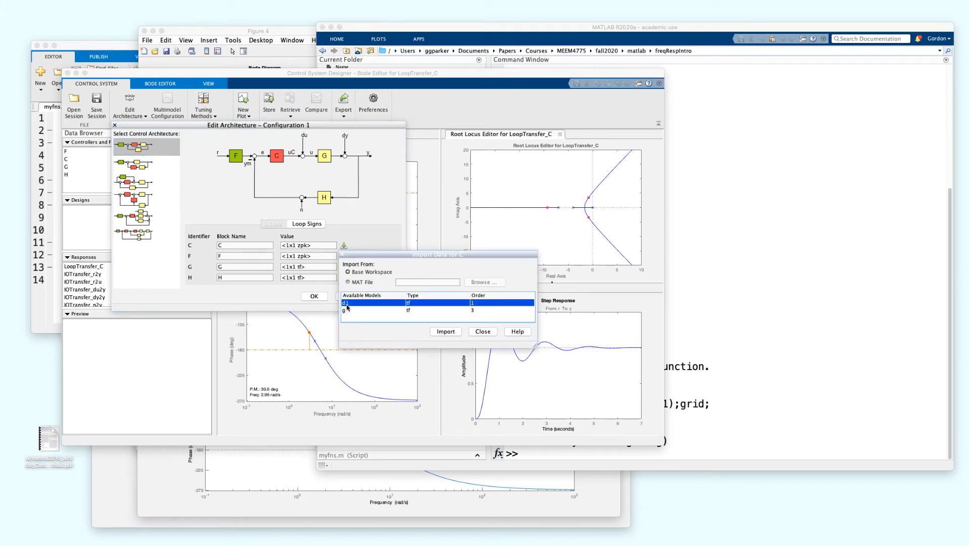
left_click(446, 332)
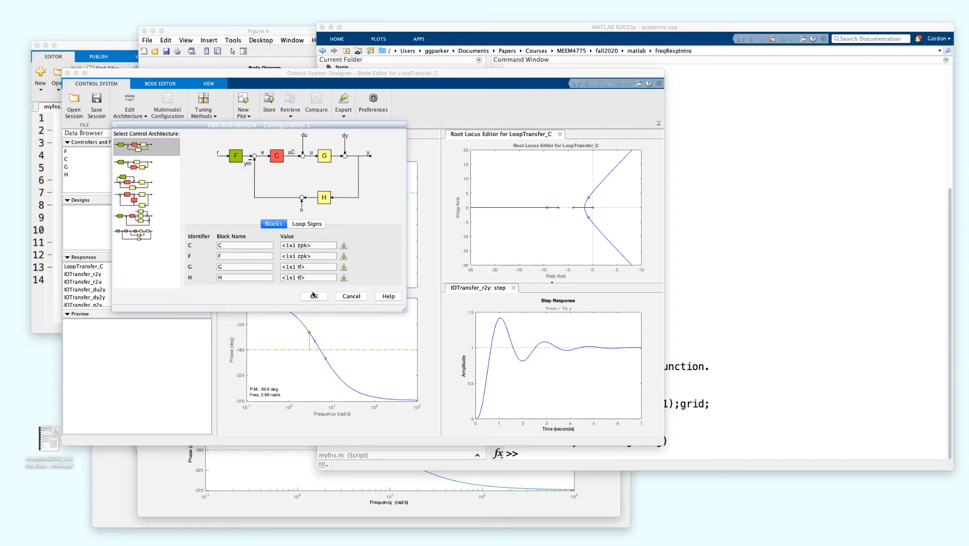
left_click(314, 296)
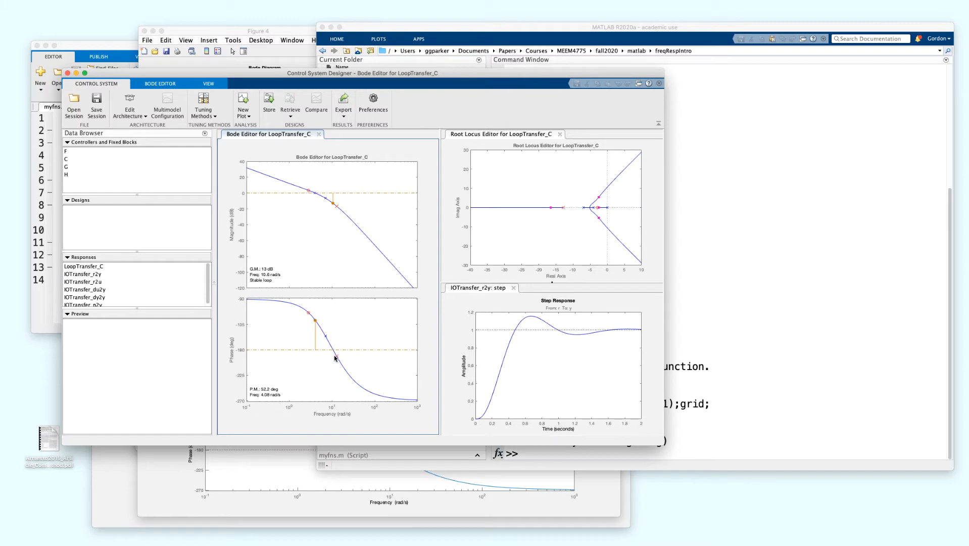
Open block C in the Compensator Editor and check its dynamics against pole(d1) and zero(d1) in the Command Window.
double_click(73, 159)
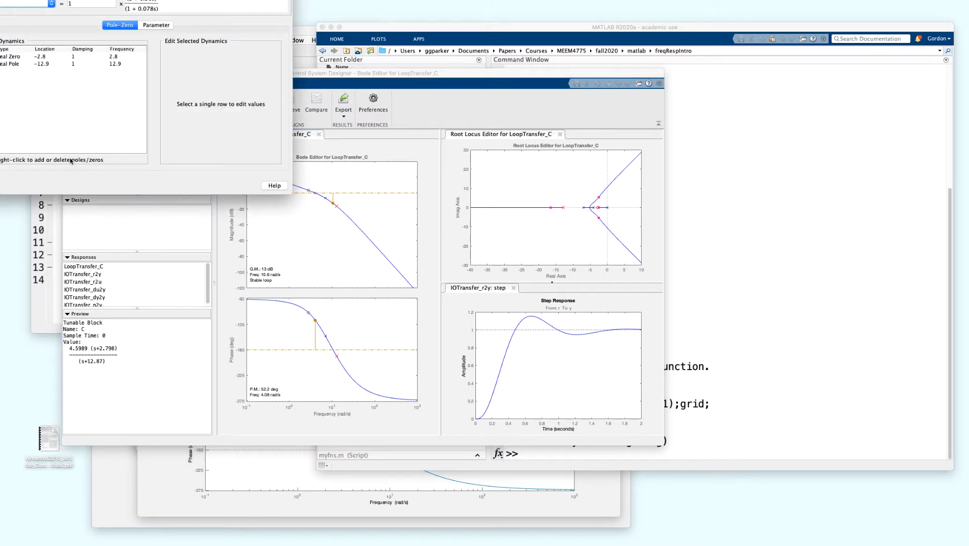
left_click_drag(167, 0, 188, 35)
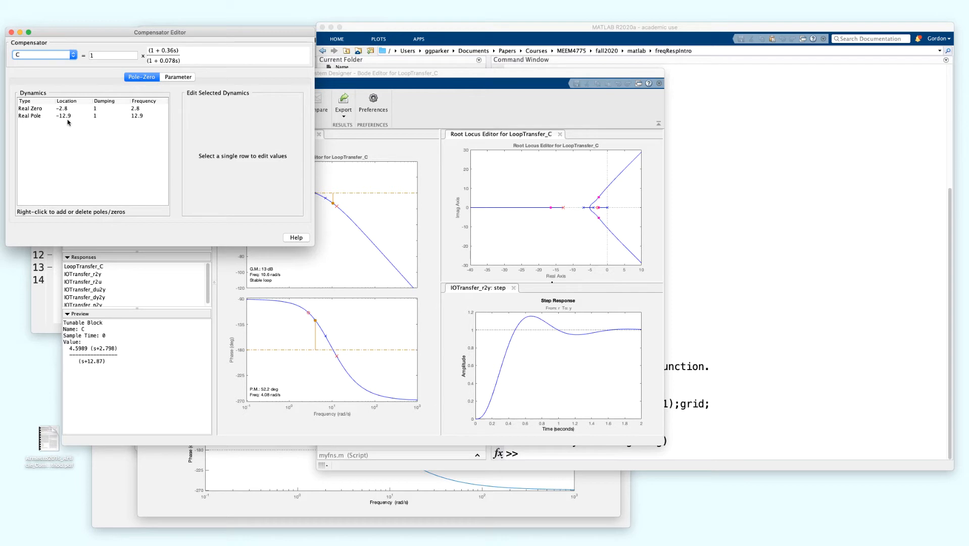
left_click(750, 319)
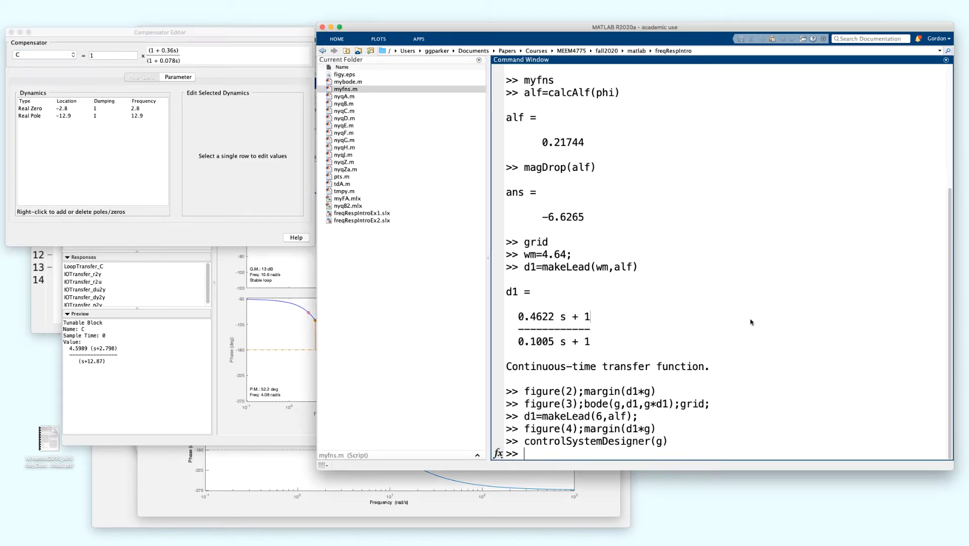
type("pole(d1)")
key("Return")
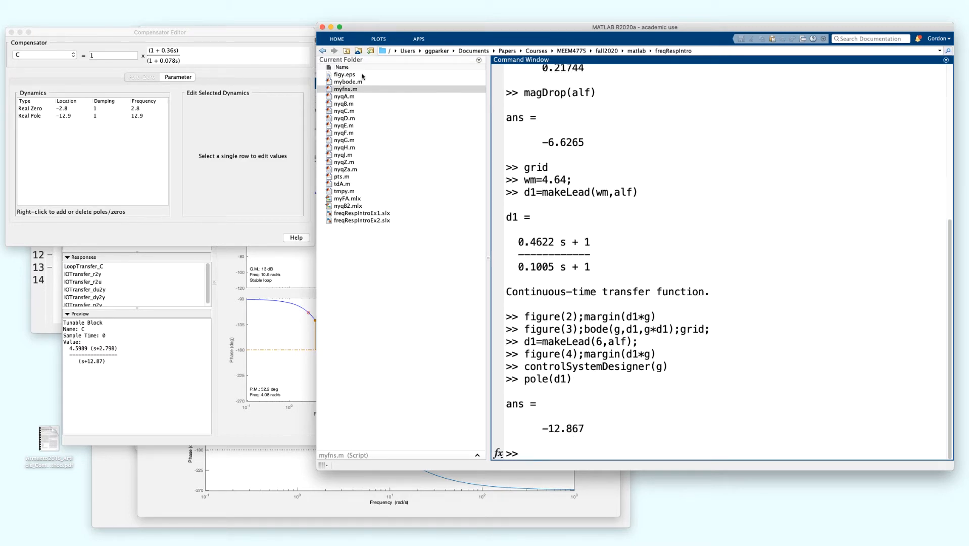
left_click(653, 395)
type("zero(d1)")
key("Return")
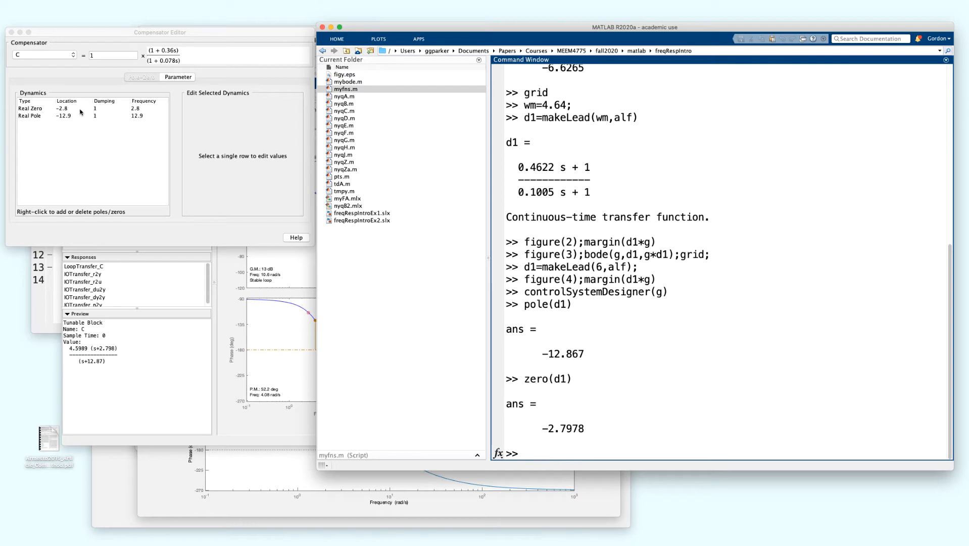
Move the MATLAB main window lower, bring the Compensator Editor forward again, and close it.
left_click_drag(444, 32, 447, 68)
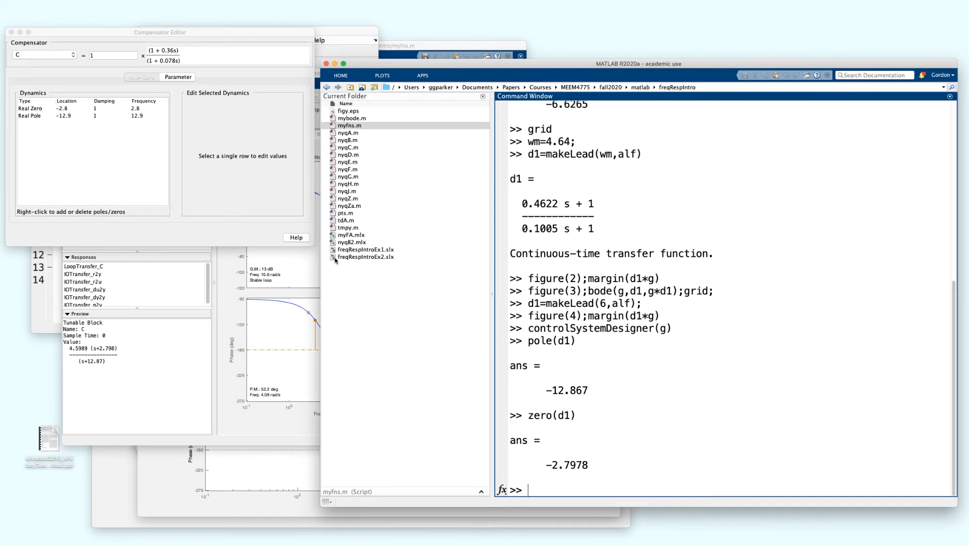
left_click(275, 419)
left_click(96, 30)
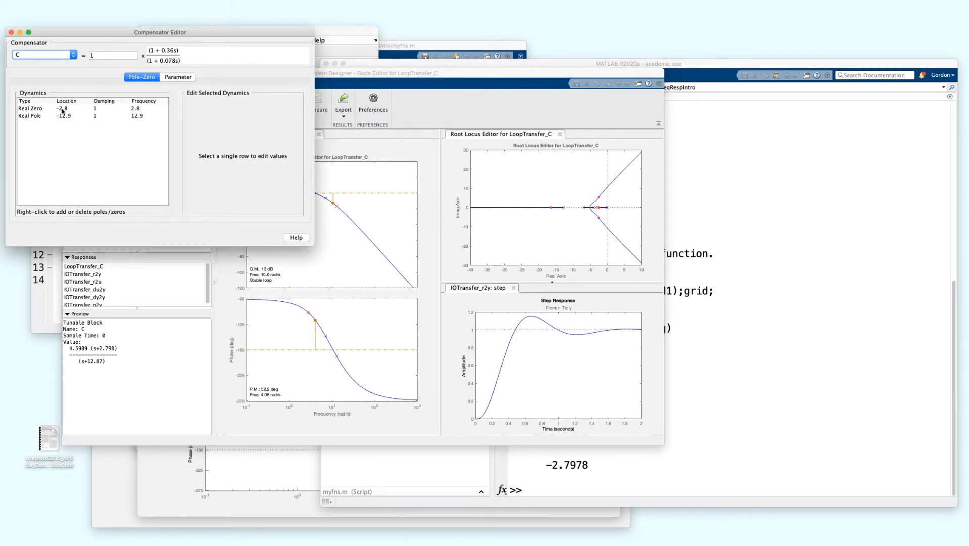
left_click(12, 33)
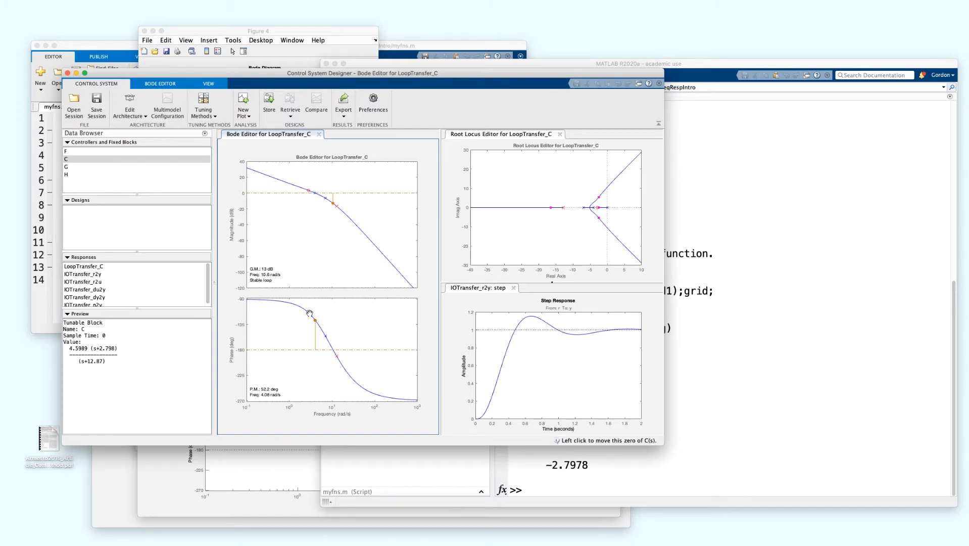
Move the zero of C to about -2.56 and its pole to about -26.4 on the Bode phase plot.
mouse_move(309, 313)
left_mouse_down()
mouse_move(312, 321)
mouse_move(306, 311)
left_mouse_up()
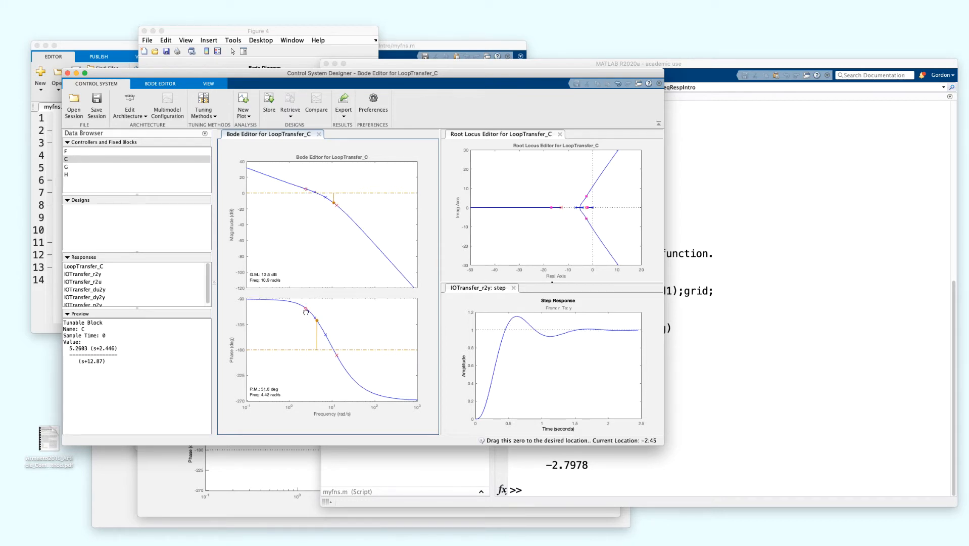
left_click_drag(305, 312, 306, 312)
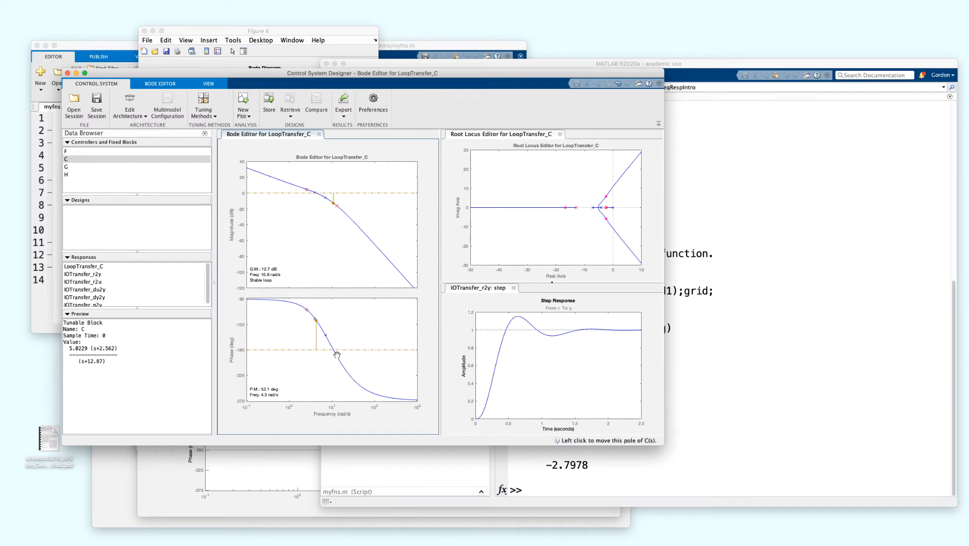
left_click_drag(336, 355, 337, 357)
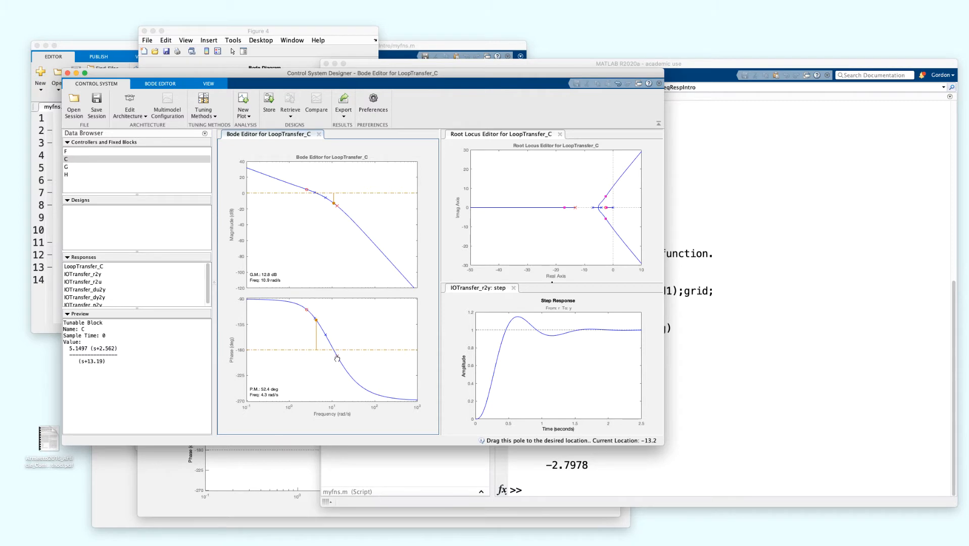
left_click_drag(337, 358, 339, 357)
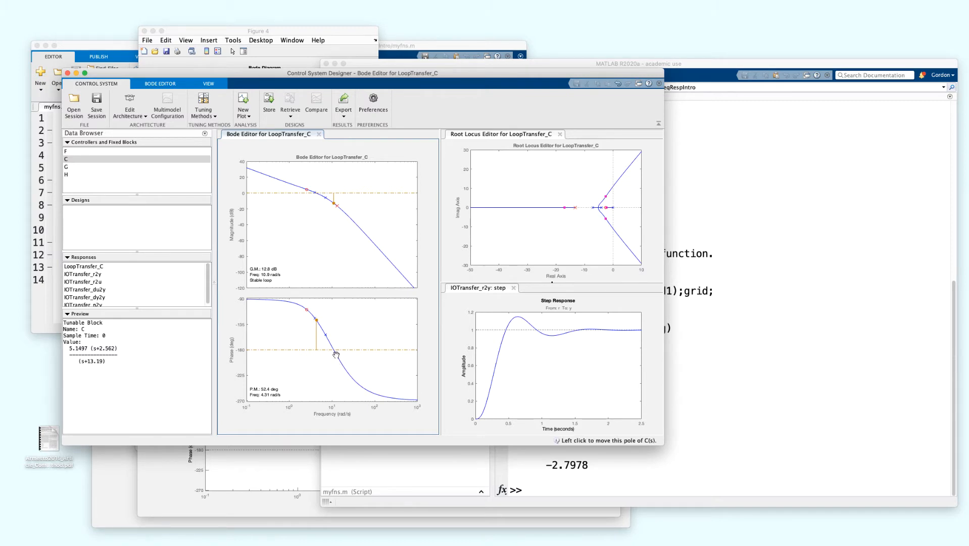
left_click_drag(336, 355, 351, 372)
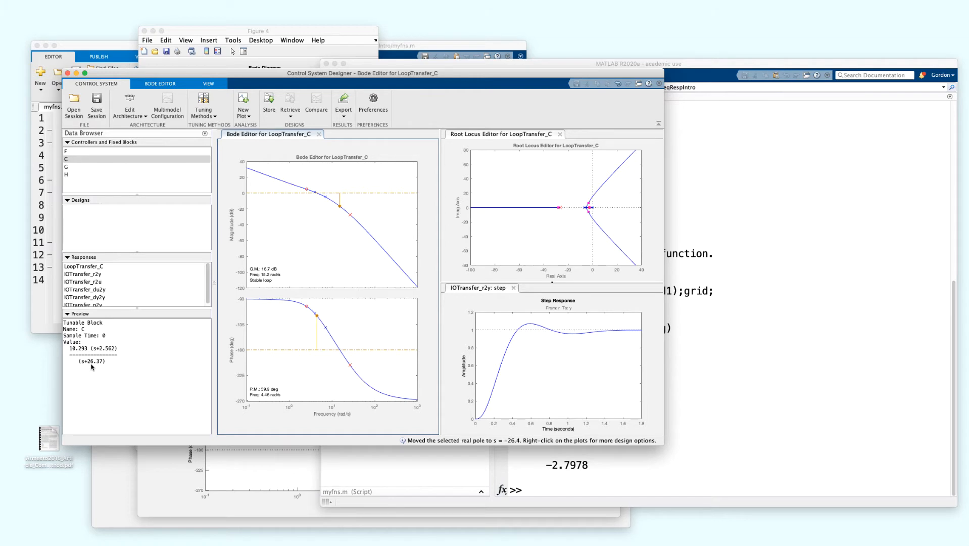
Close the Root Locus Editor and add a new step plot of the IOTransfer_r2u response.
left_click(688, 374)
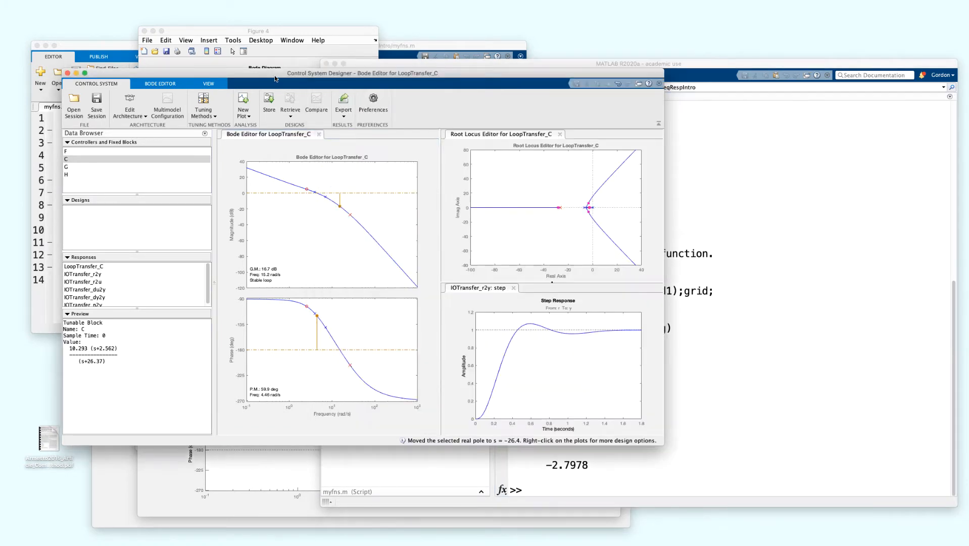
left_click(277, 79)
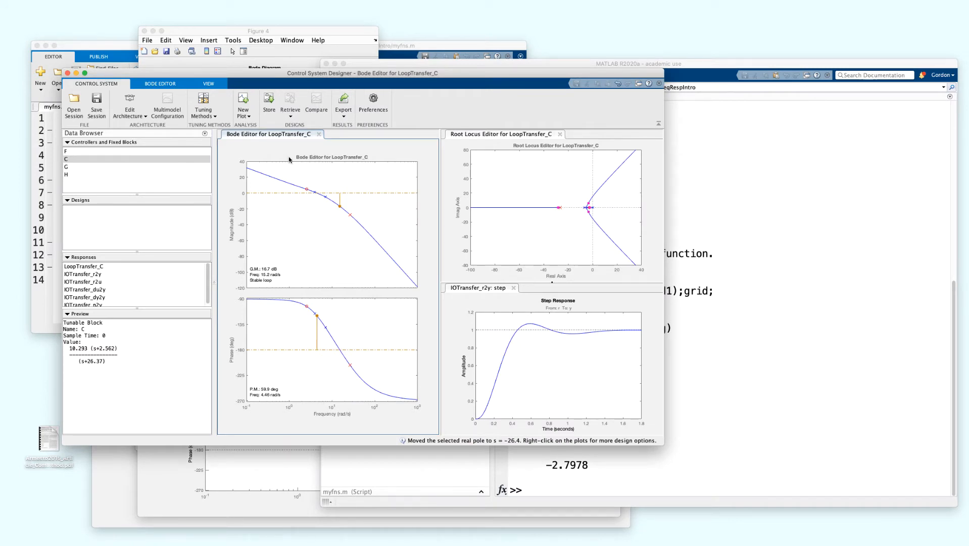
left_click(560, 134)
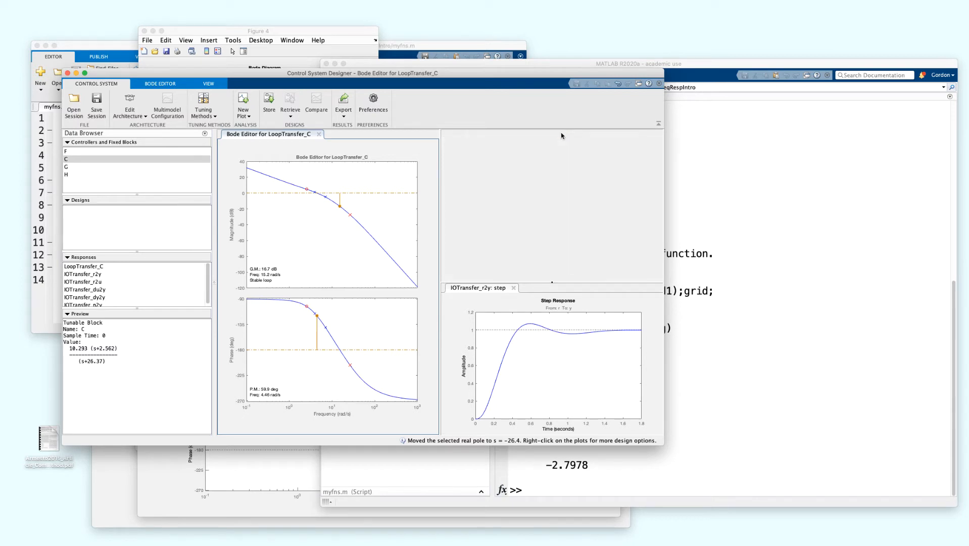
left_click(245, 105)
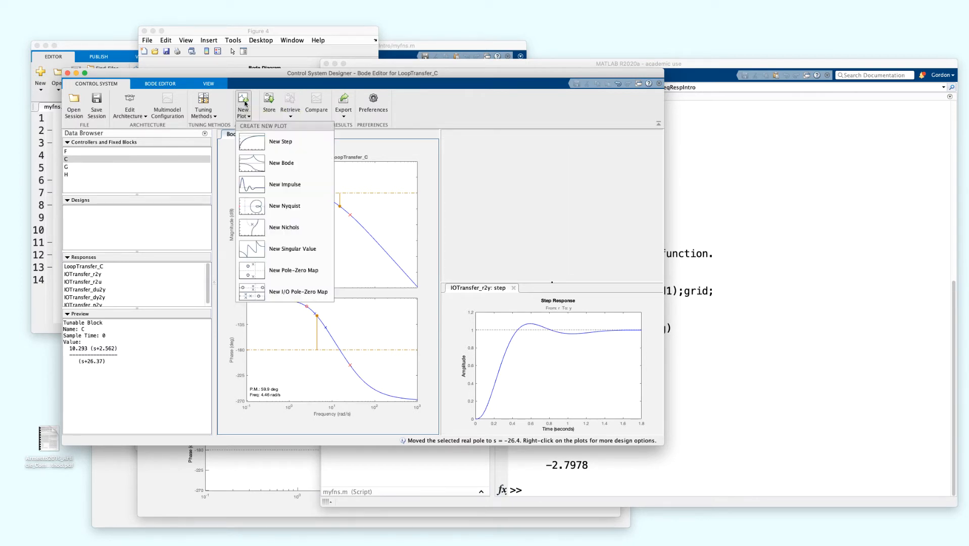
left_click(257, 146)
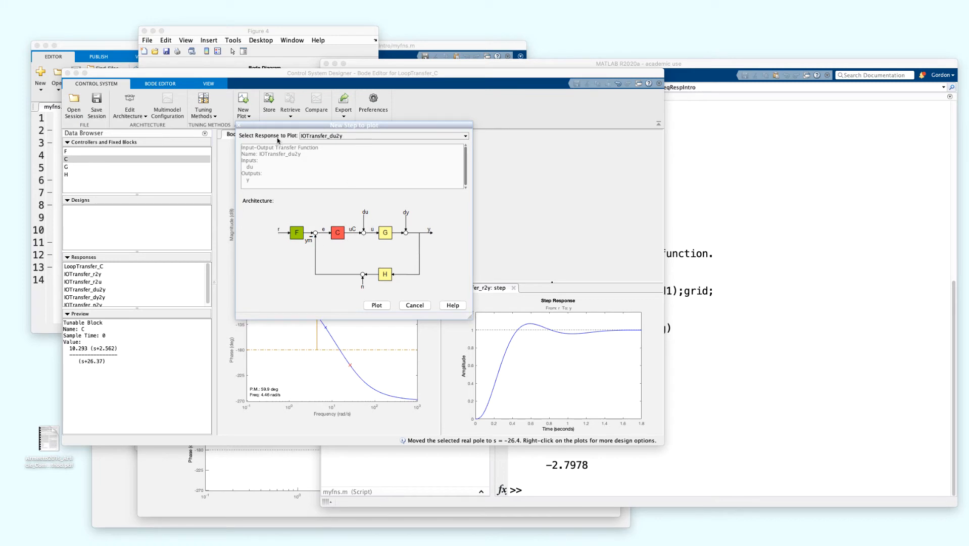
left_click(361, 138)
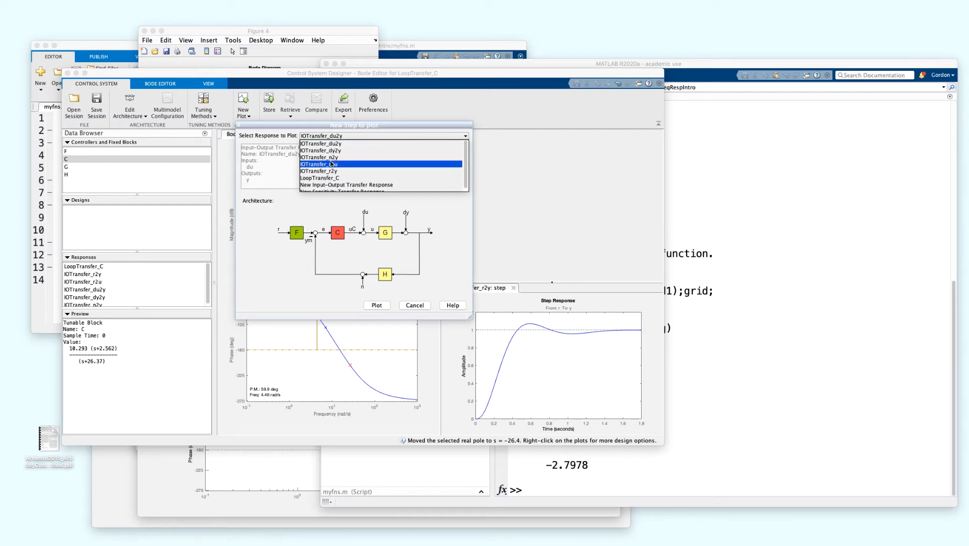
left_click(319, 166)
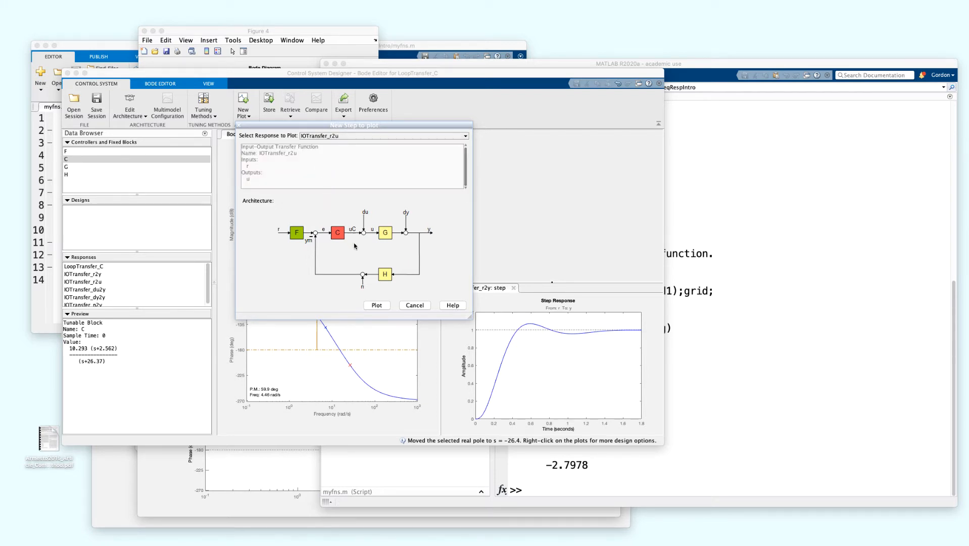
left_click(376, 305)
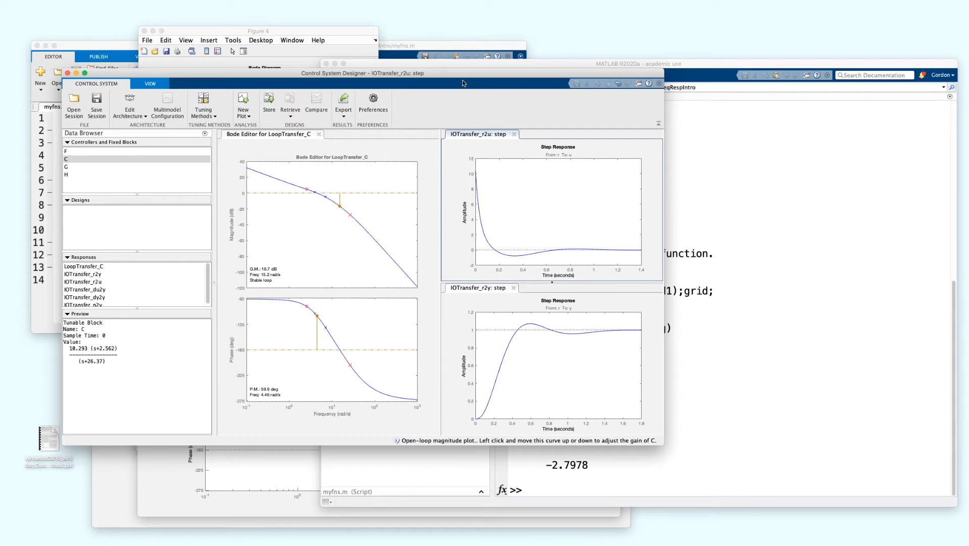
Define a first-order transfer function with tau=.1;p=tf(1,[tau 1]) in the Command Window and return to the Control System Designer.
left_click(723, 362)
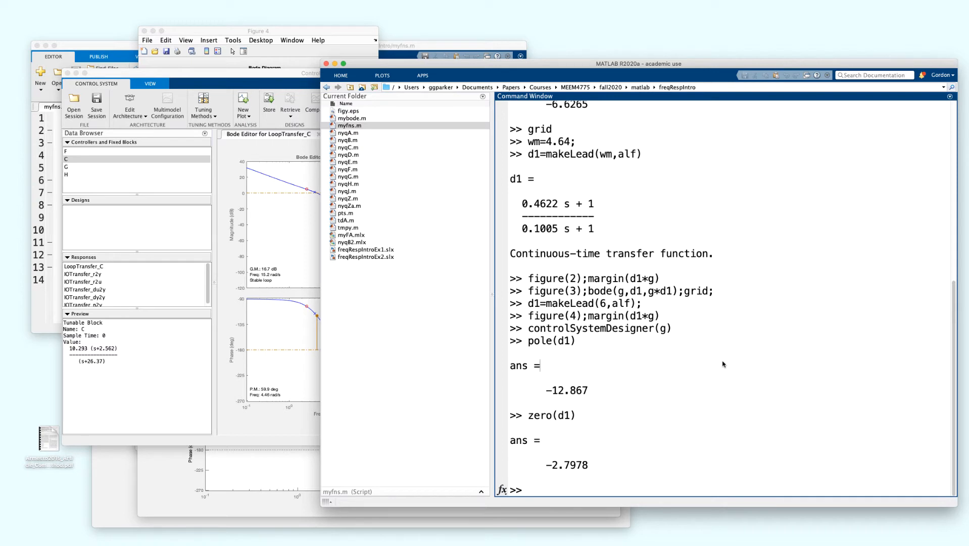
type("p=")
key("BackSpace")
key("BackSpace")
type("tau=.1;p=tf(")
type("1,[tau 1])")
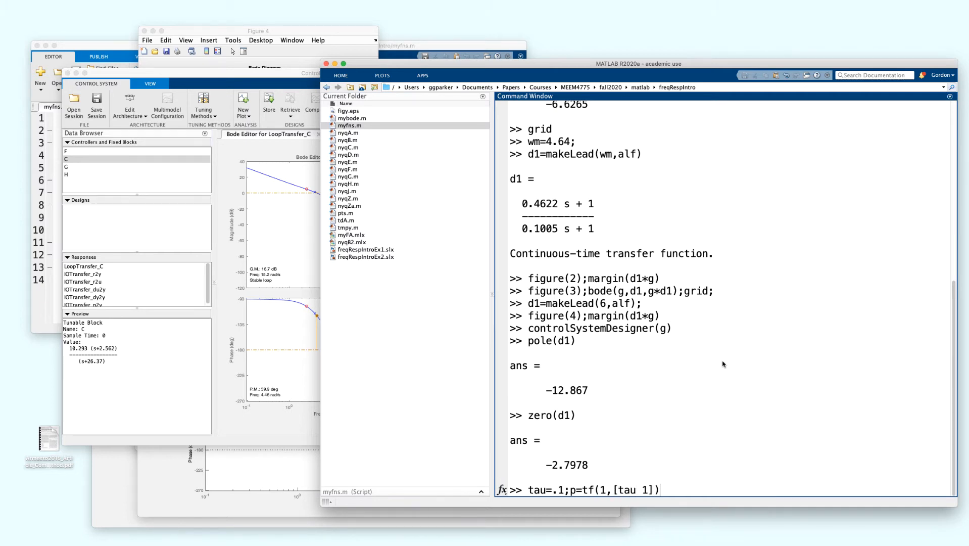
key("Return")
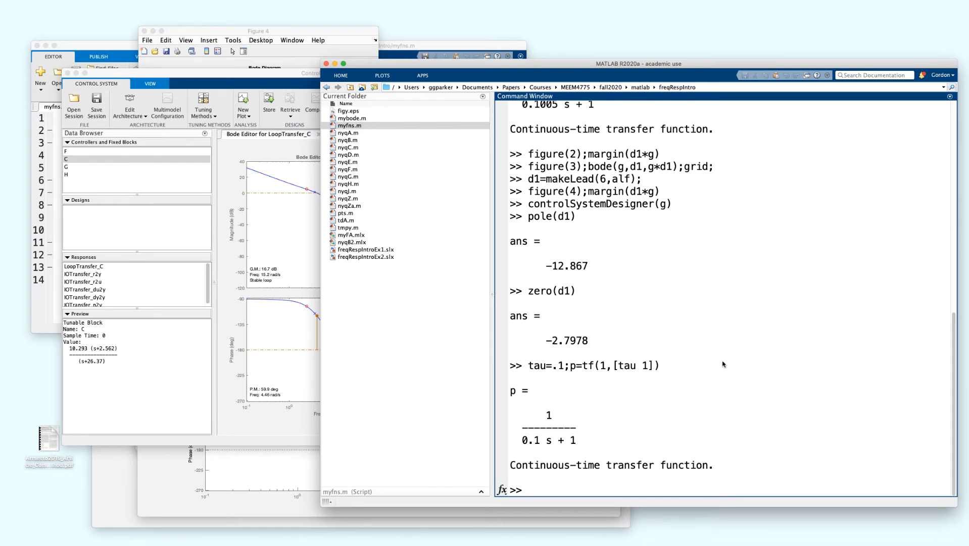
left_click(251, 77)
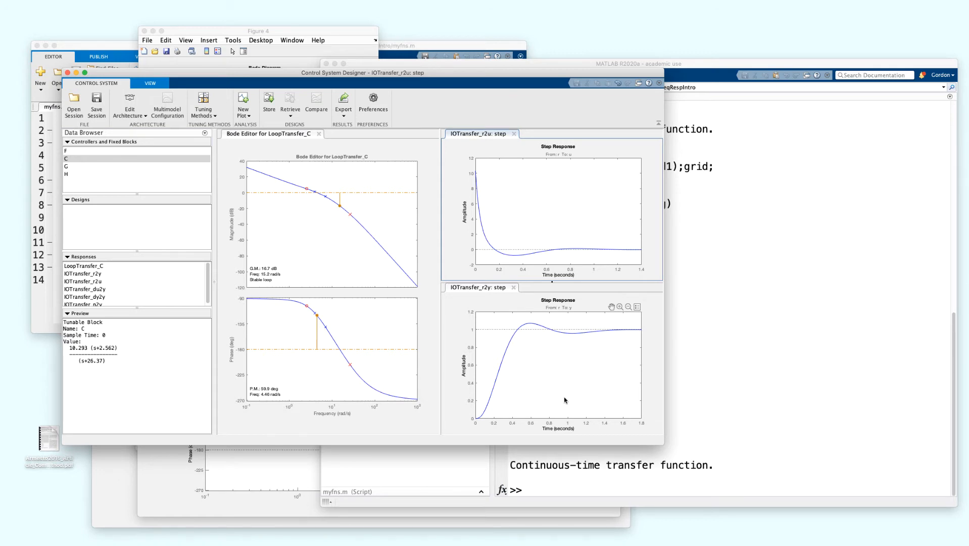
Shrink the MATLAB main window so it sits beside the Control System Designer, and bring the designer forward.
left_click(714, 426)
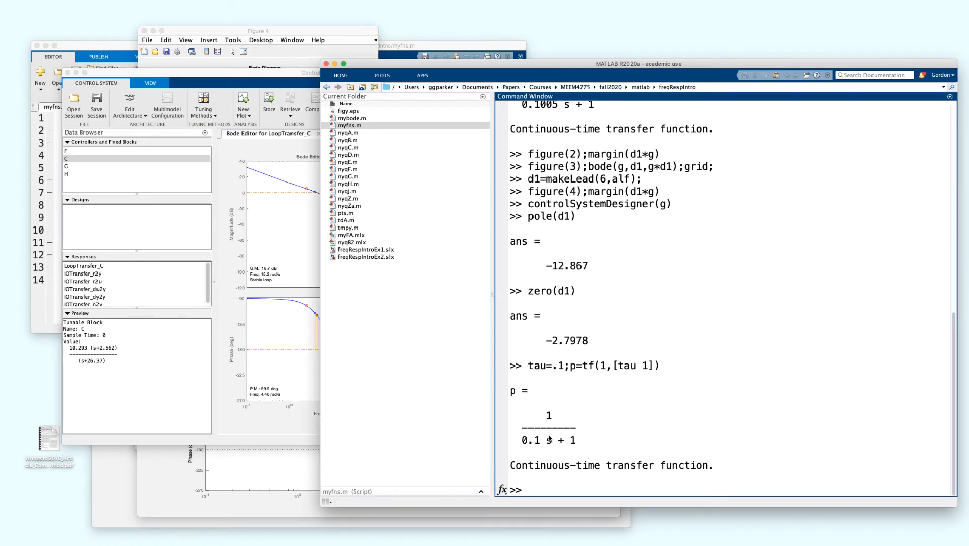
left_click(302, 75)
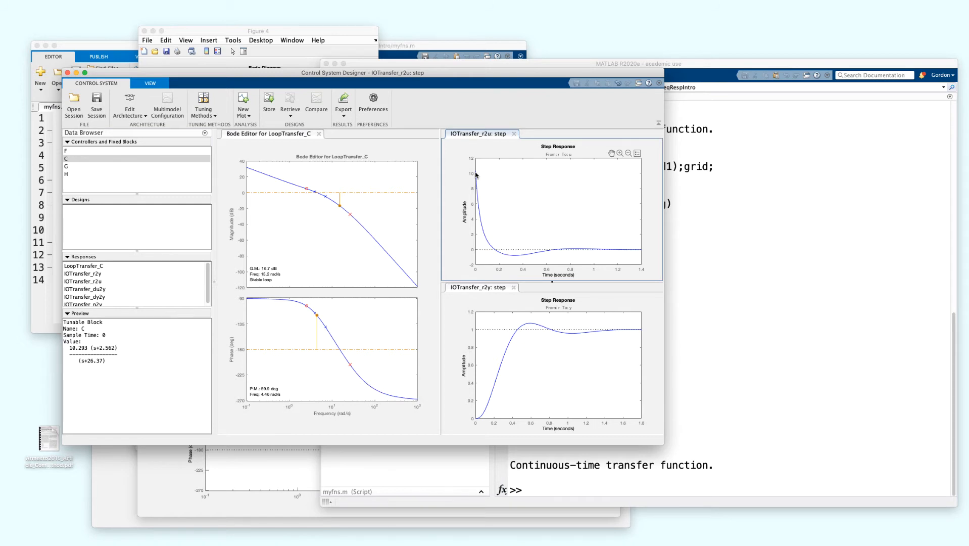
left_click(717, 380)
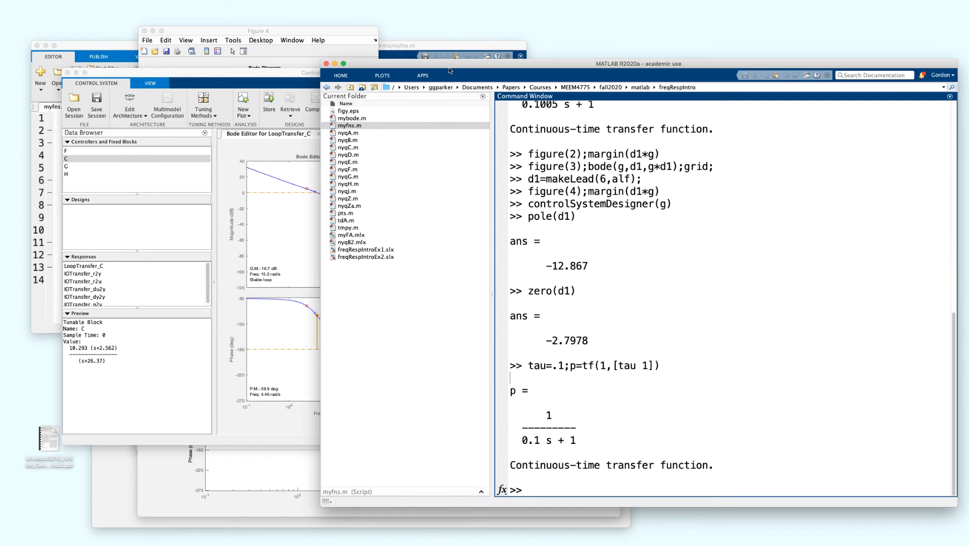
left_click_drag(333, 499, 684, 268)
left_click(439, 93)
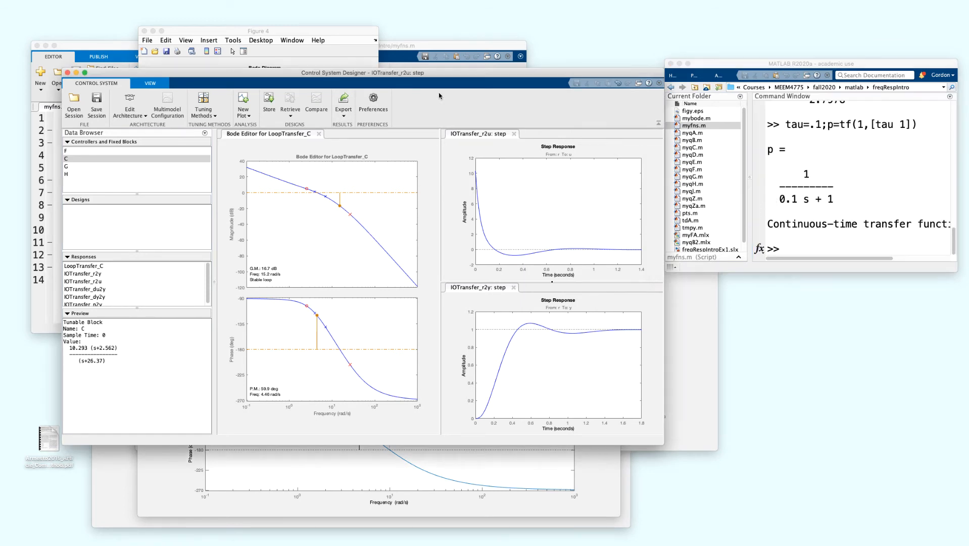
Edit the control architecture, importing p from the base workspace as prefilter block F, and apply it.
left_click(133, 115)
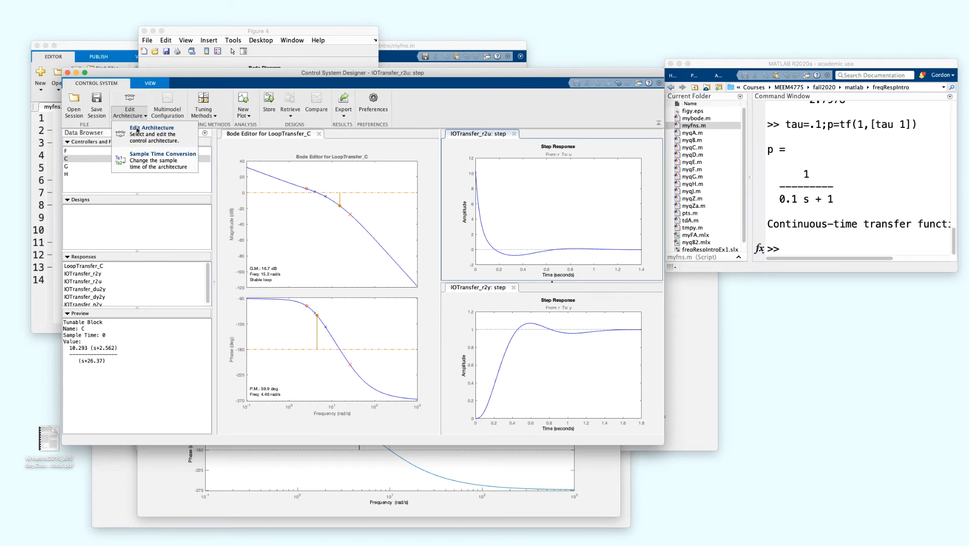
left_click(146, 129)
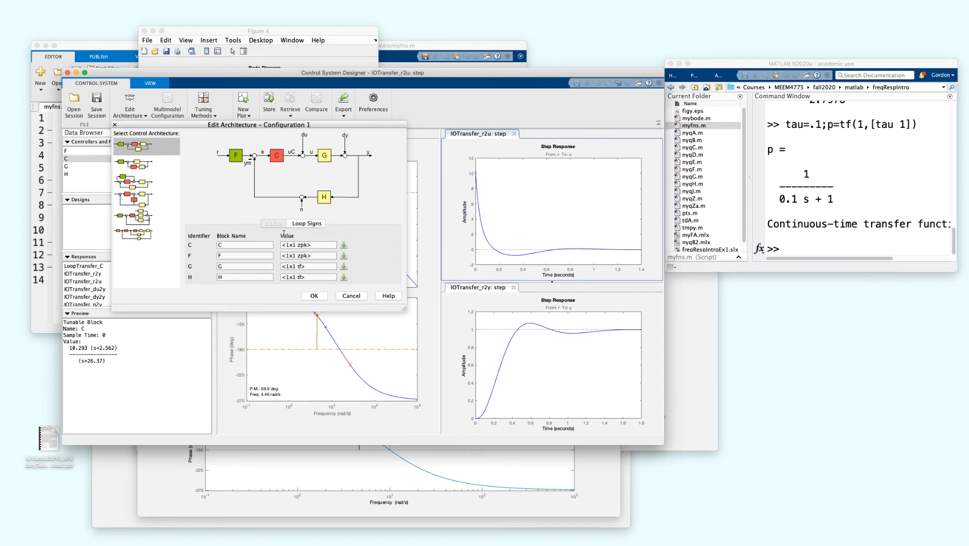
left_click(343, 258)
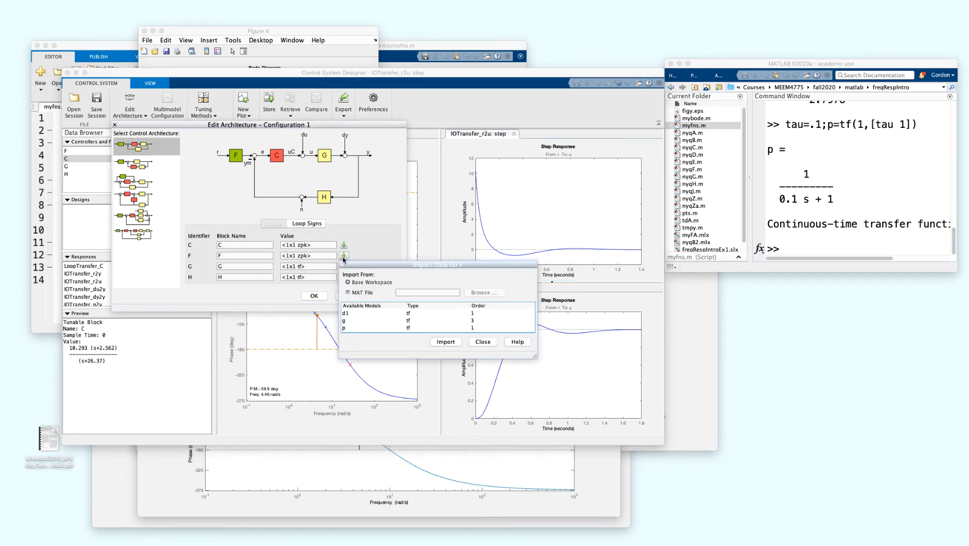
left_click(352, 326)
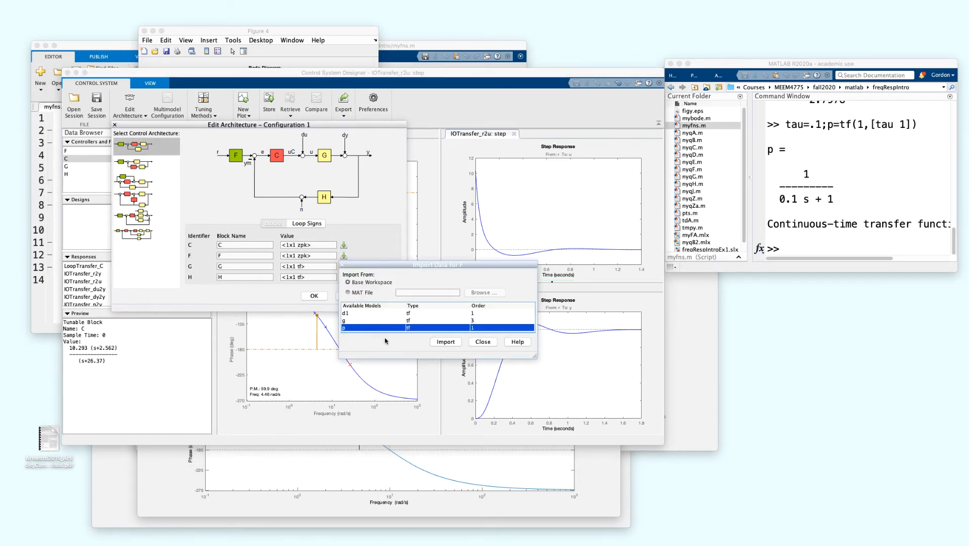
left_click(439, 343)
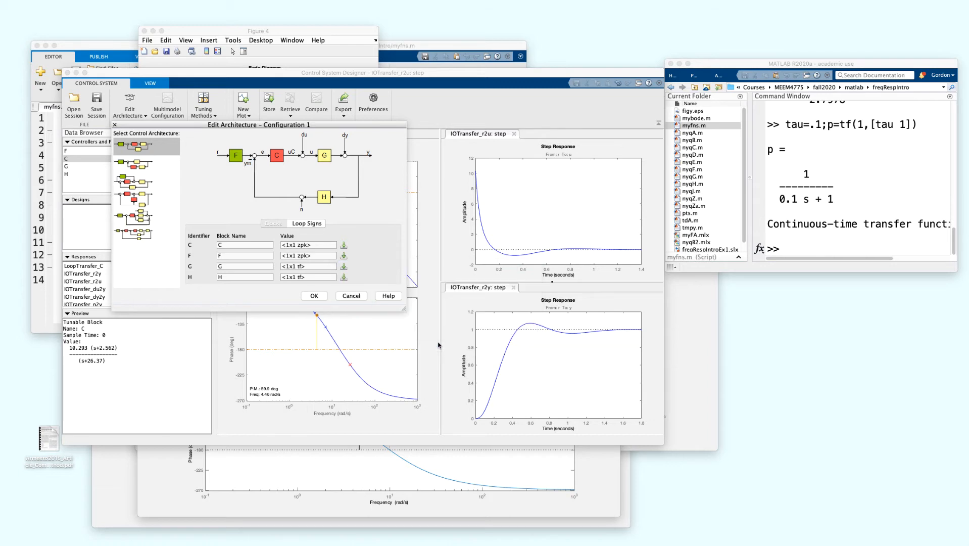
left_click(314, 296)
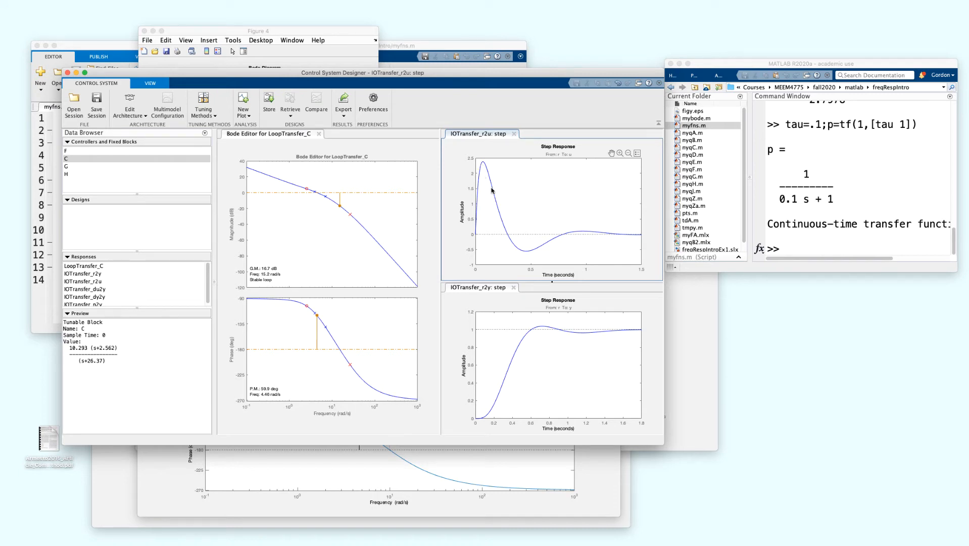
Plot the step response of p with figure(10);step(p) in the Command Window and close the figure.
left_click(811, 257)
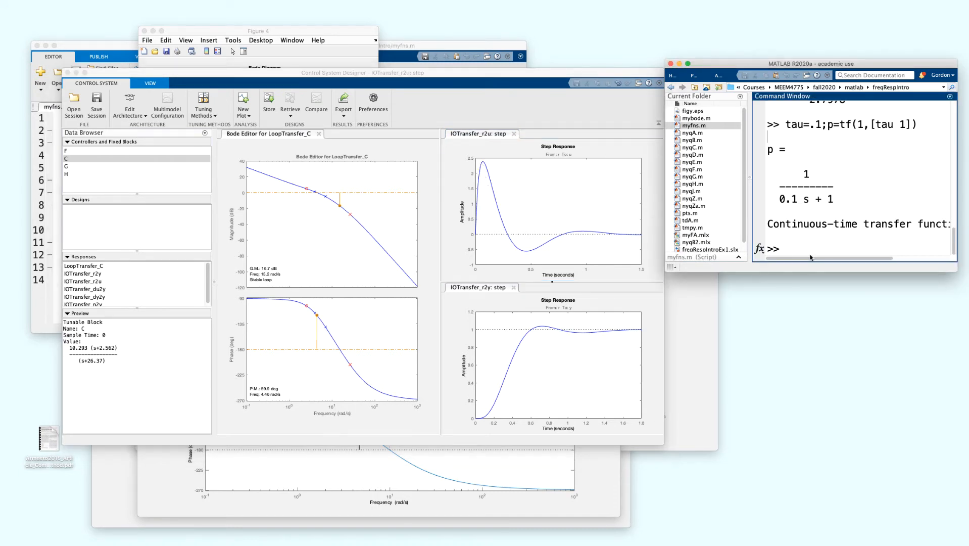
type("figure(10);step(p)")
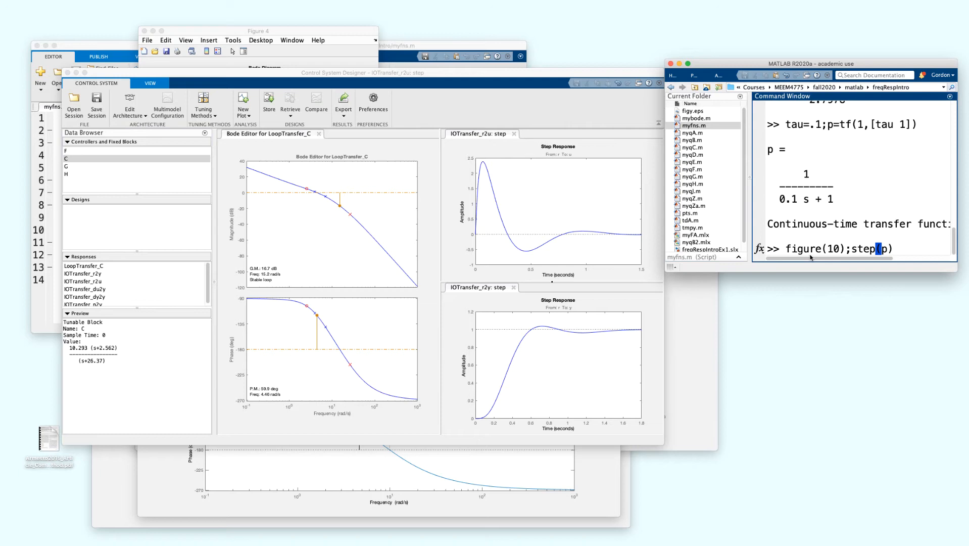
key("Return")
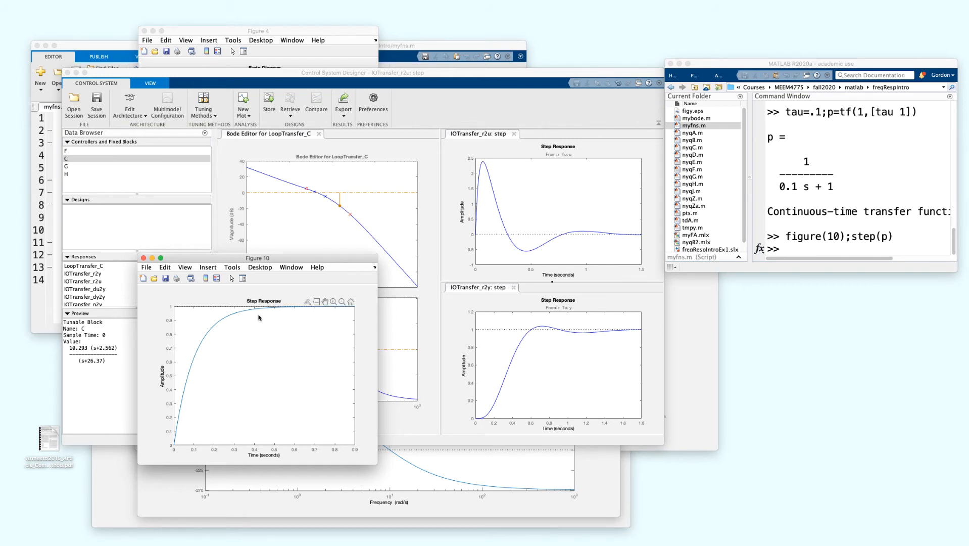
left_click(144, 258)
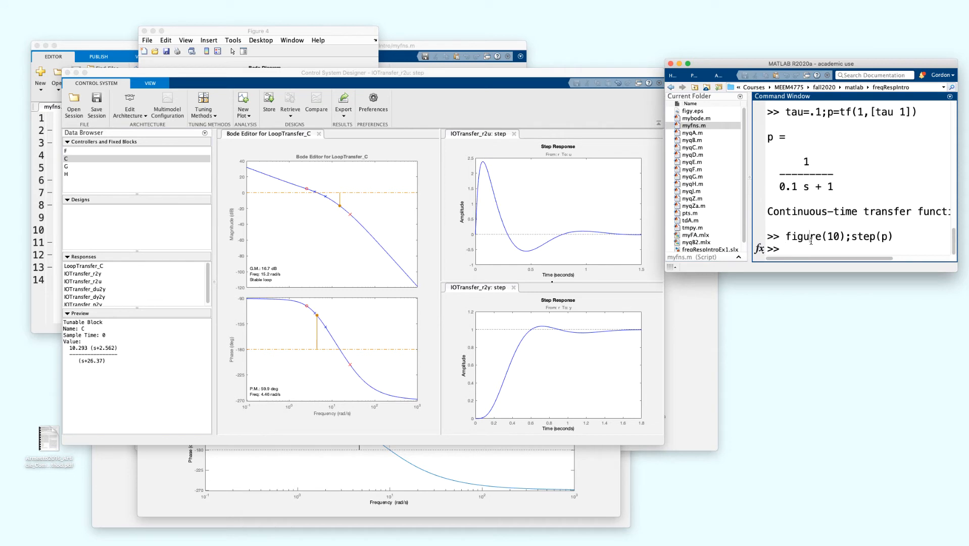
Define p2=p*p; in the Command Window, plot its step response with figure(10);step(p2), and close the figure.
type("p2=p*p;")
key("Return")
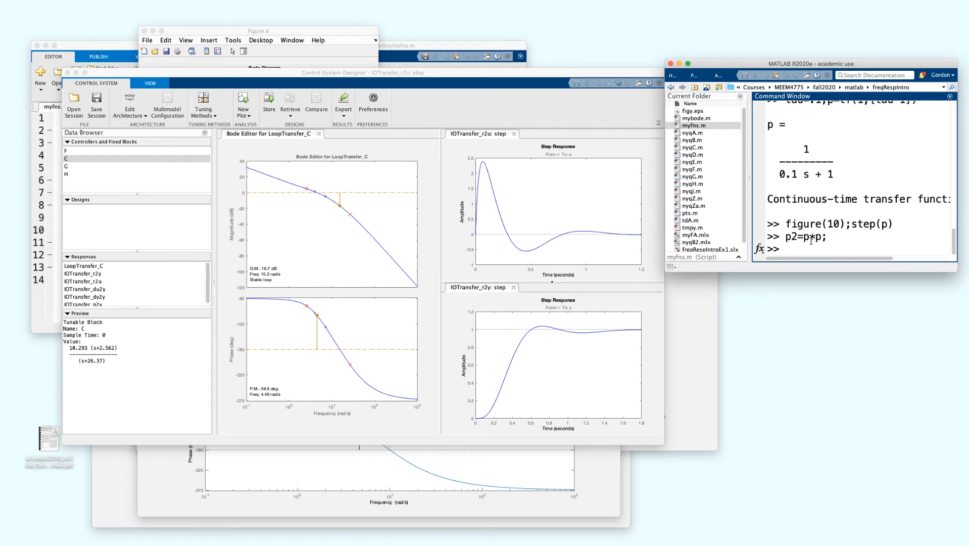
key("Up")
key("Up")
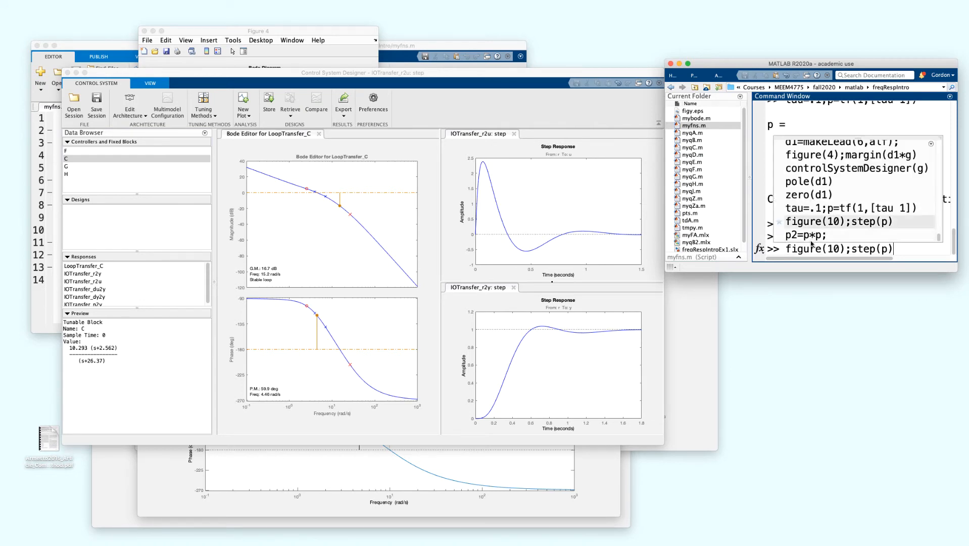
key("Left")
type("2")
key("Return")
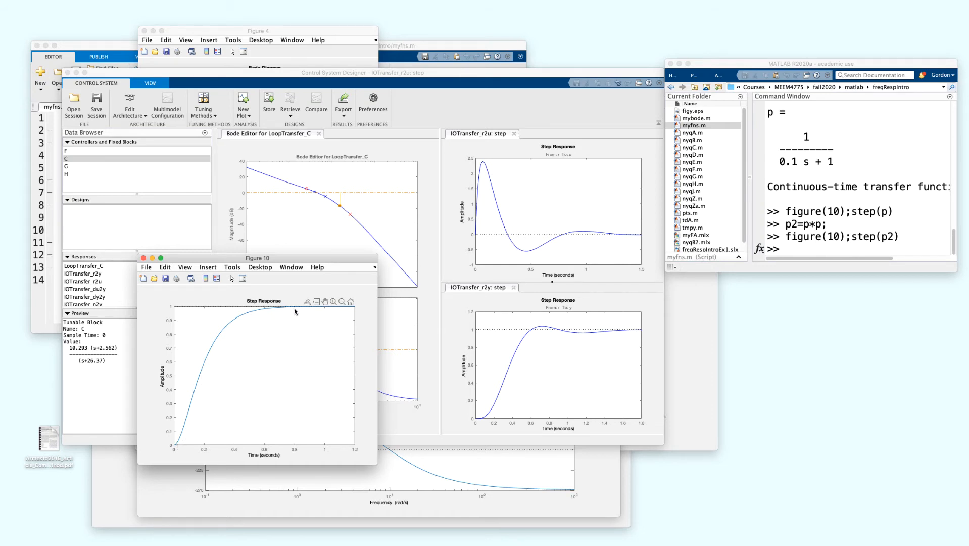
left_click(144, 259)
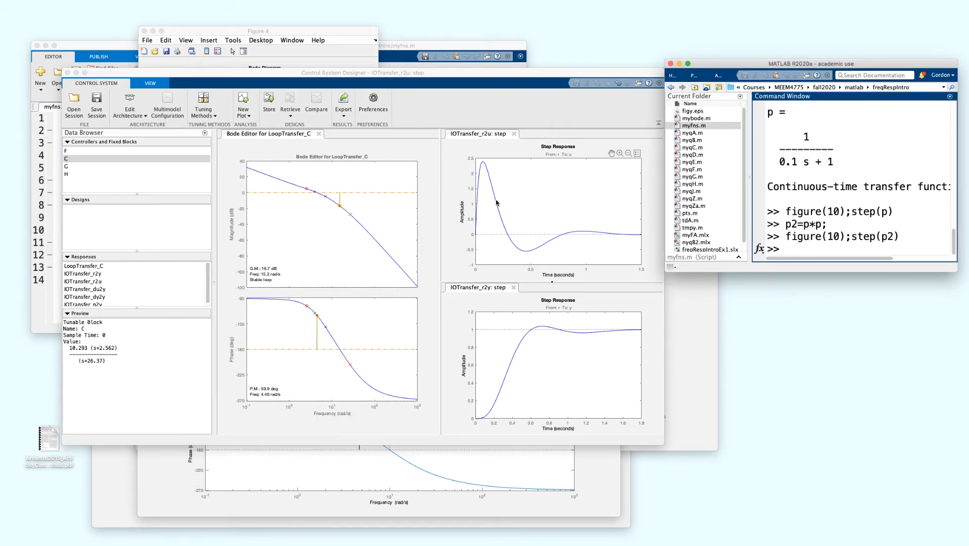
Replace prefilter block F in the control architecture with p2 from the base workspace and apply the change.
left_click(130, 117)
left_click(136, 131)
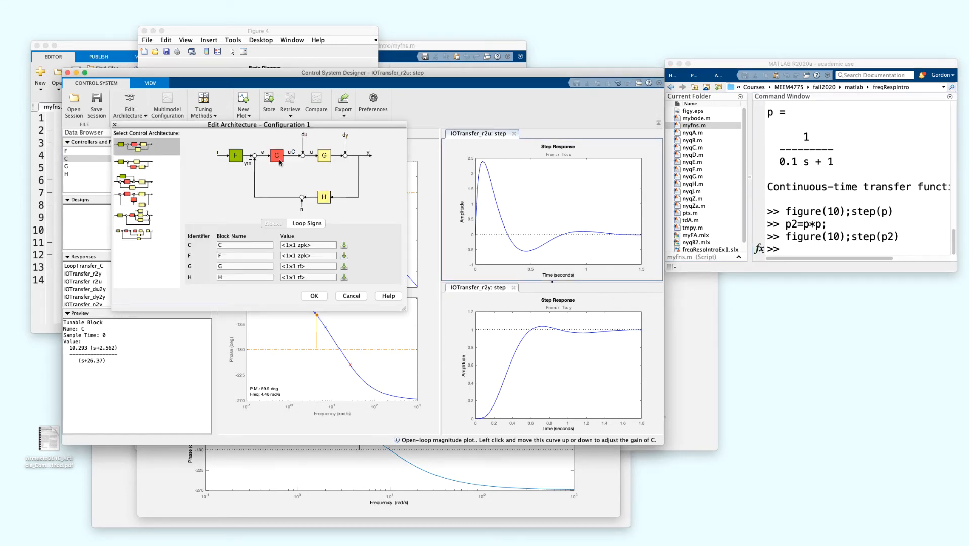
left_click(344, 257)
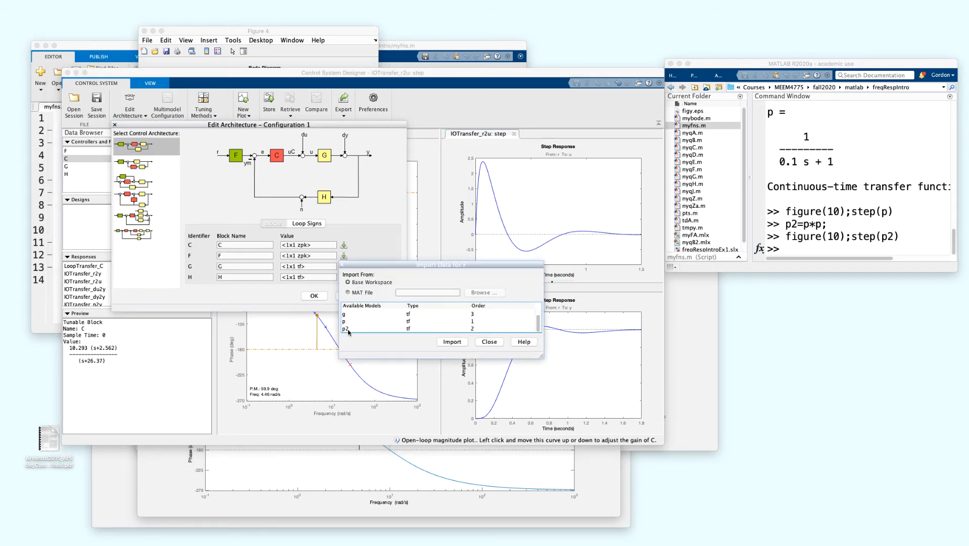
left_click(347, 329)
left_click(444, 342)
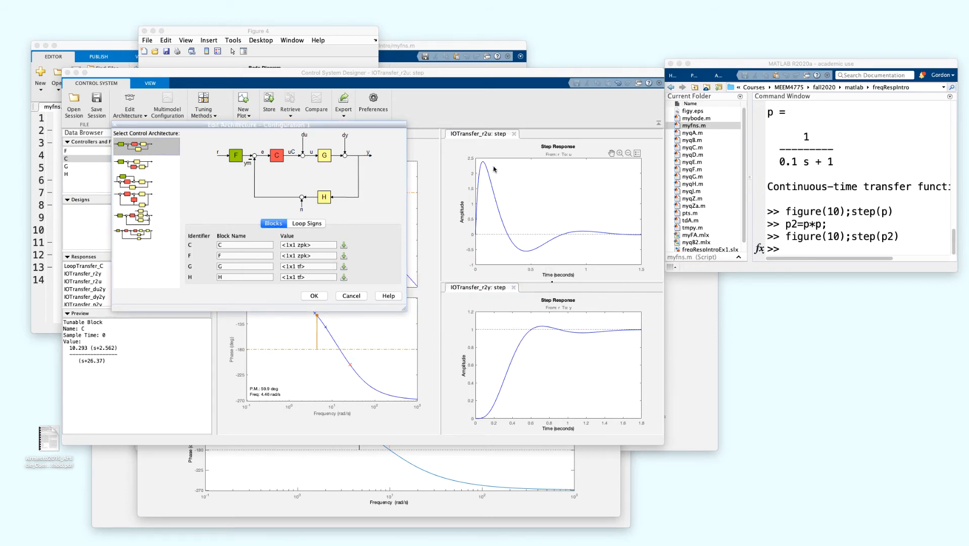
left_click(314, 296)
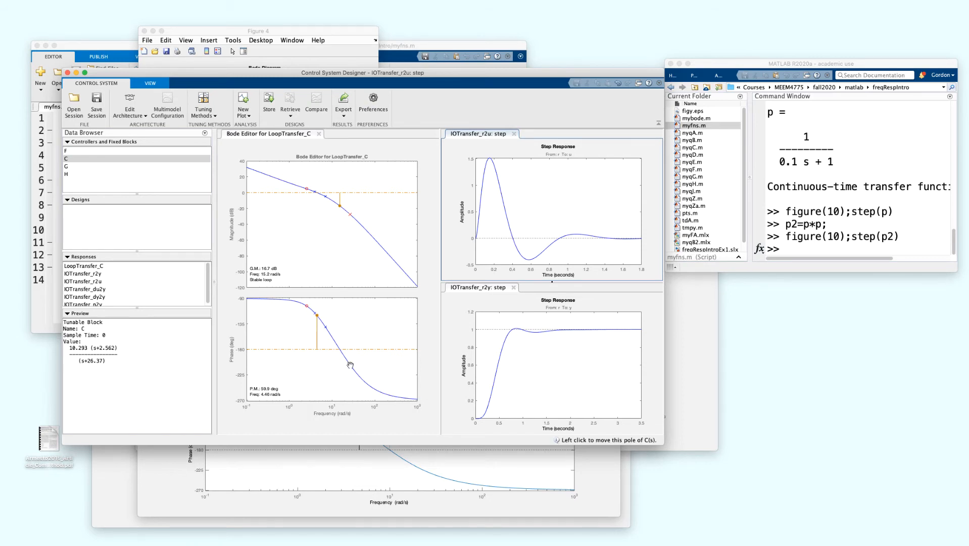
Move the pole of C to about -9.12 on the Bode phase plot.
left_click_drag(350, 364, 336, 343)
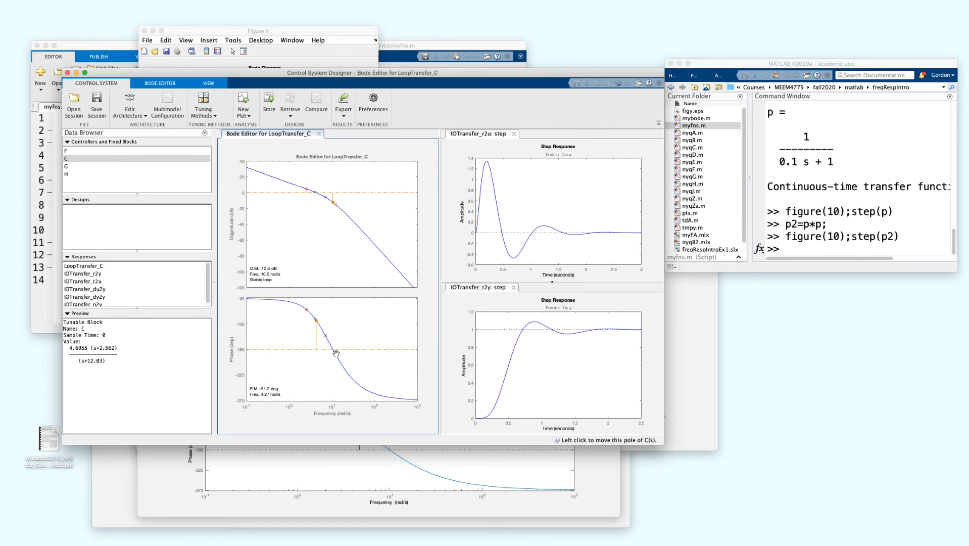
left_click_drag(333, 353, 330, 349)
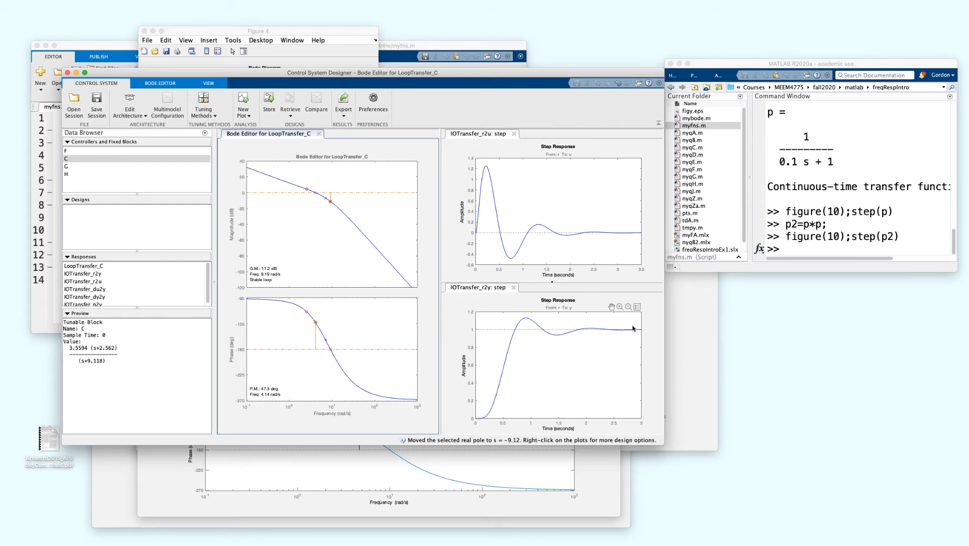
Display phi and alf in the Command Window and evaluate magDrop(alf).
left_click(798, 245)
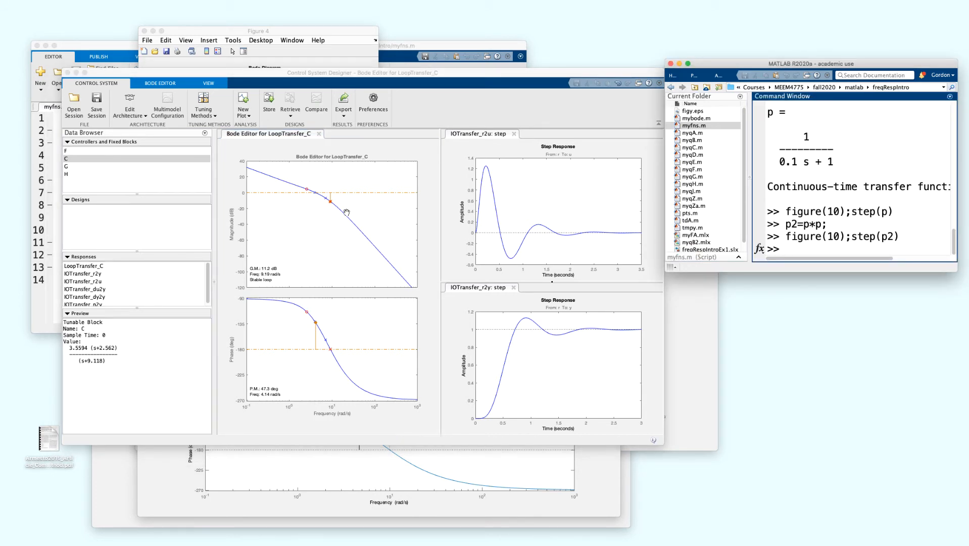
type("phi")
key("Return")
type("alf")
key("Return")
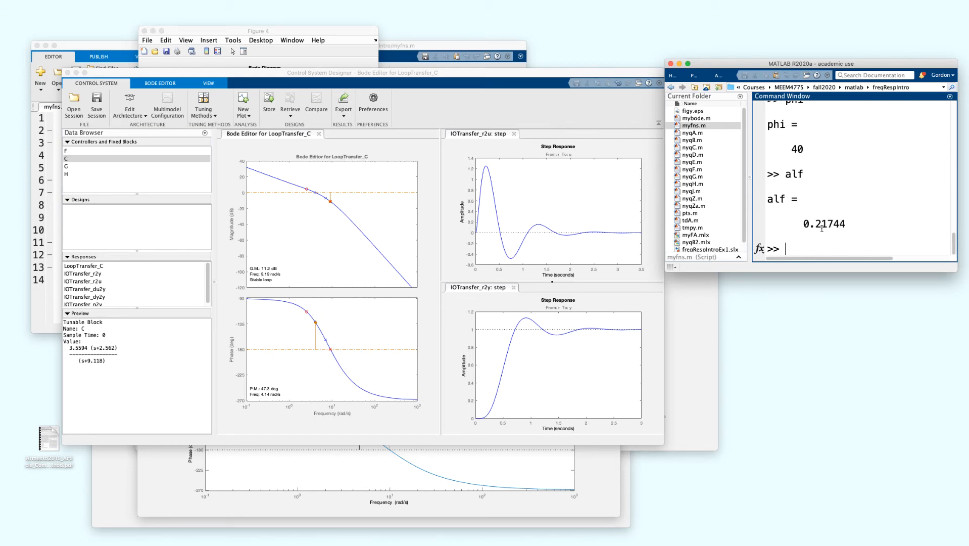
type("magDrop(alf)")
key("Return")
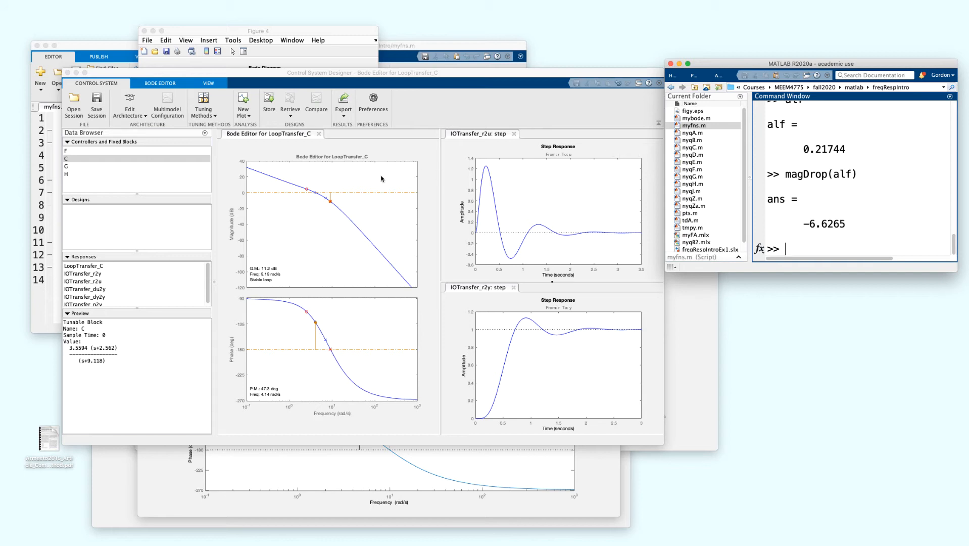
Plot the stability margins of the compensated loop with figure(3);margin(g*d1) in the Command Window.
left_click(323, 199)
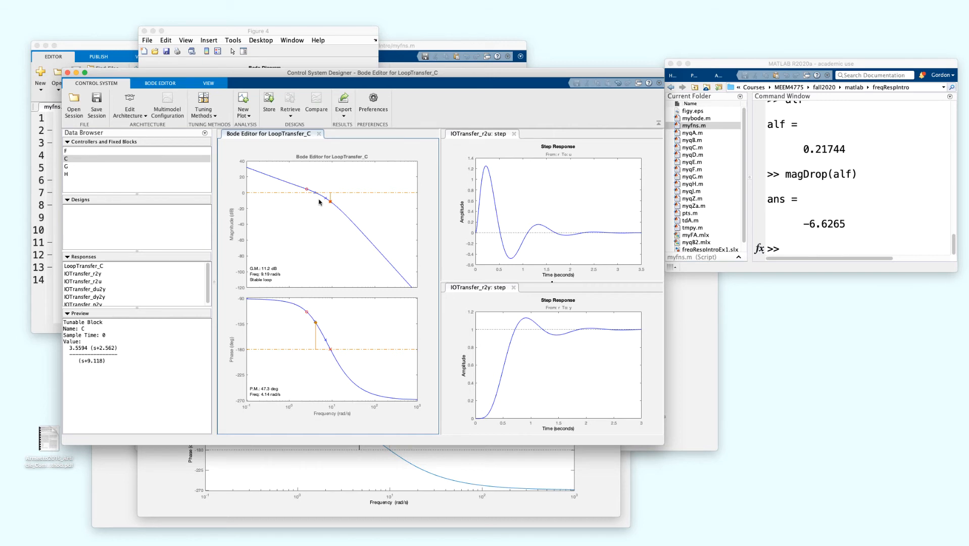
left_click(817, 251)
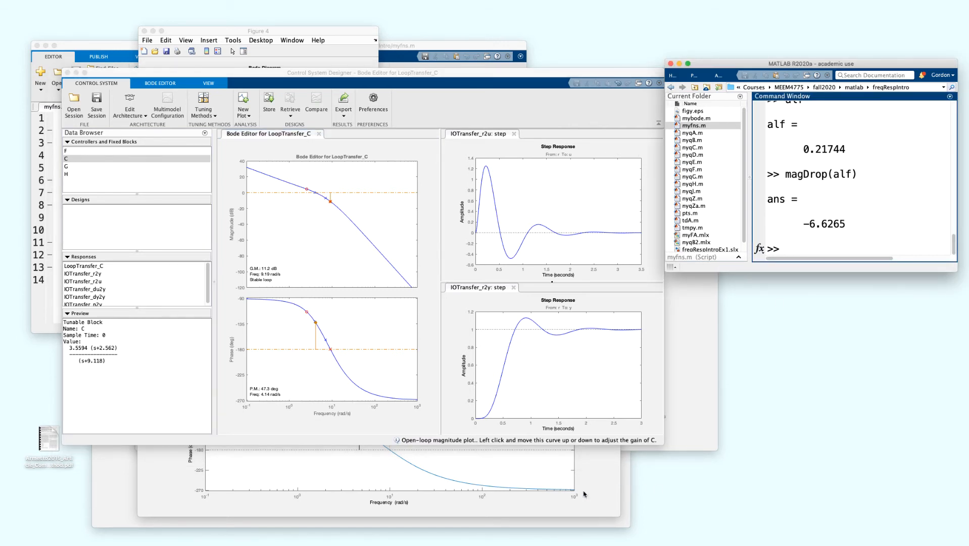
left_click(536, 497)
left_click(809, 253)
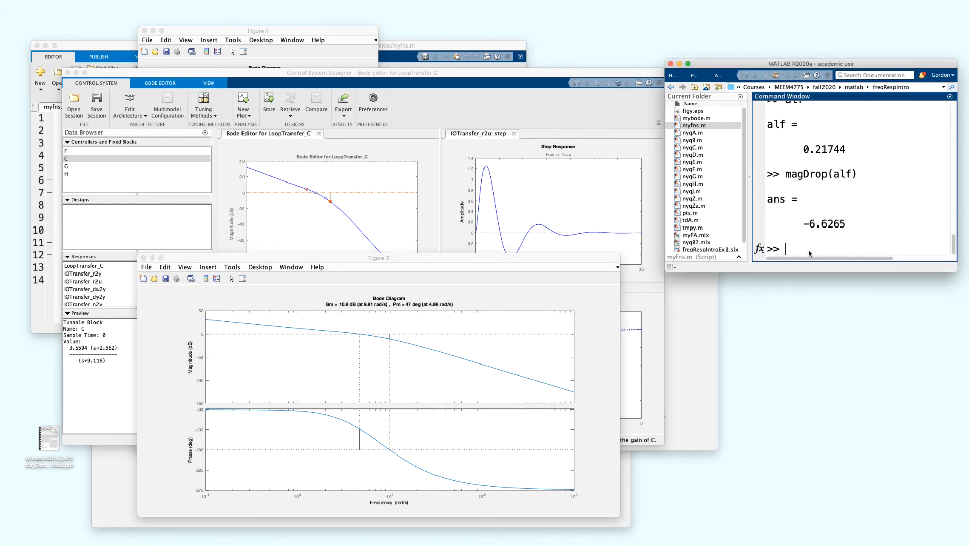
type("figure(3);margin(")
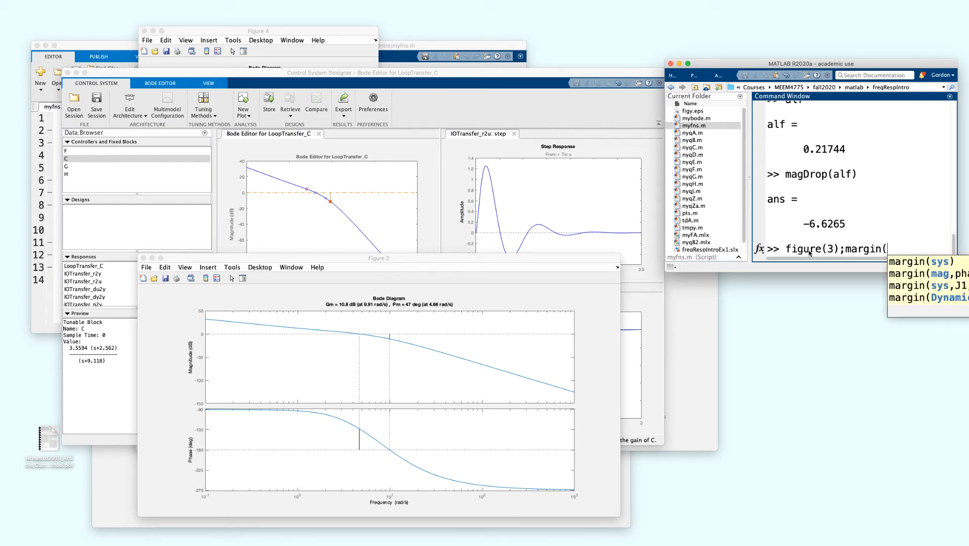
type("g*d1)")
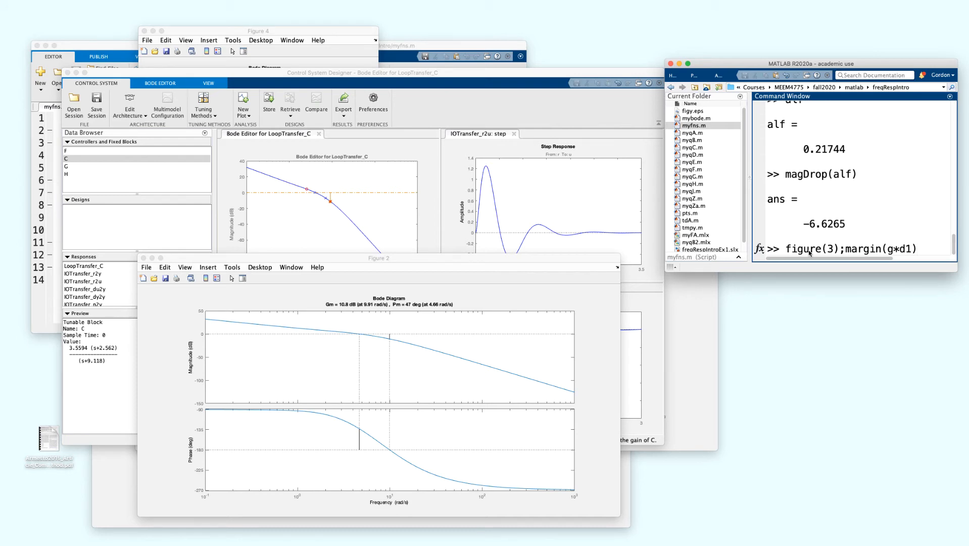
key("Return")
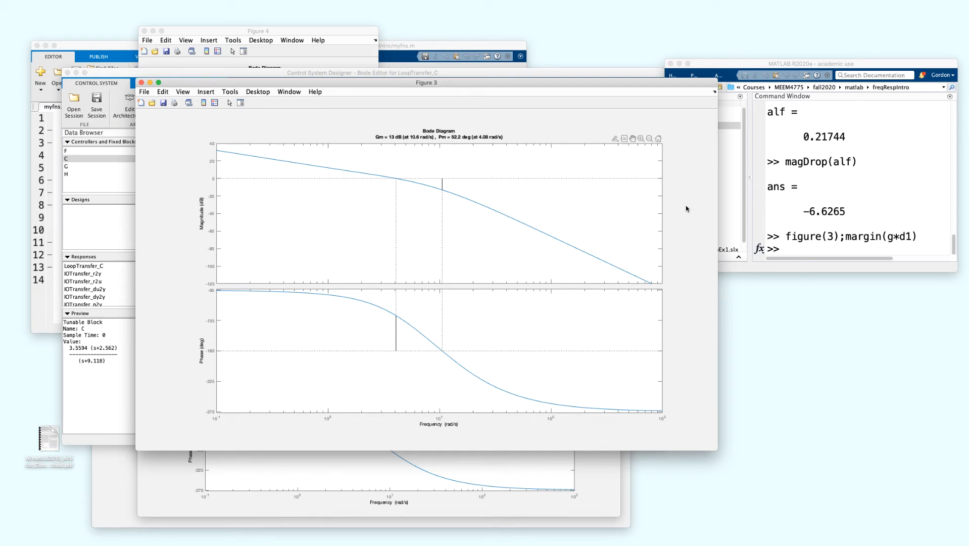
Read the frequency on Figure 3's magnitude curve where the magnitude matches the magDrop(alf) result.
left_click(785, 250)
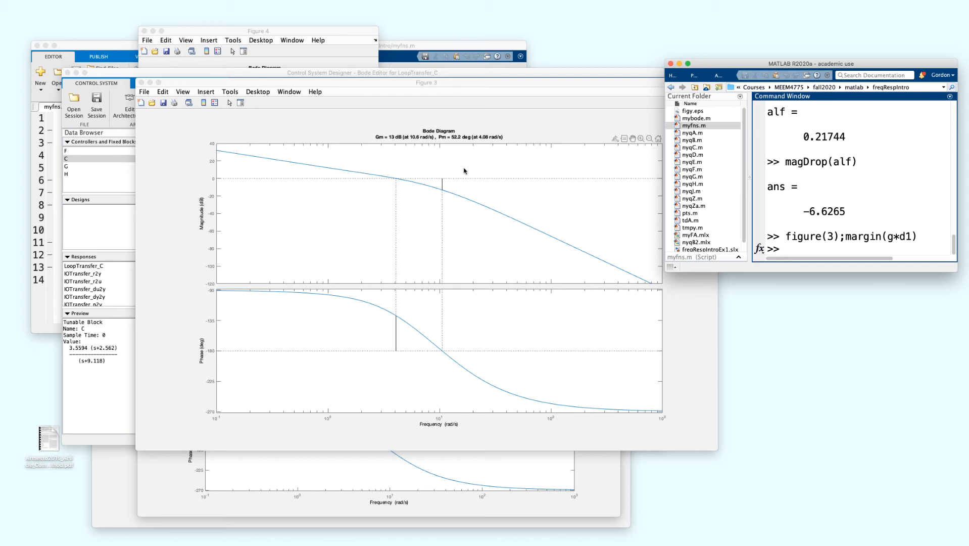
left_click(414, 185)
mouse_move(415, 186)
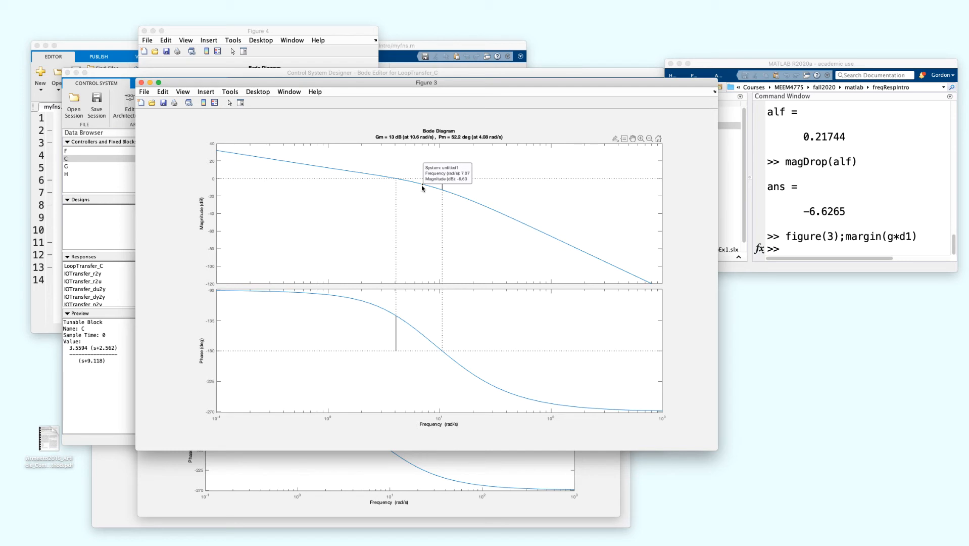
Define wm=7 in the Command Window and create the second lead compensator with d2=makeLead(wm,alf).
left_click(422, 187)
left_click(456, 48)
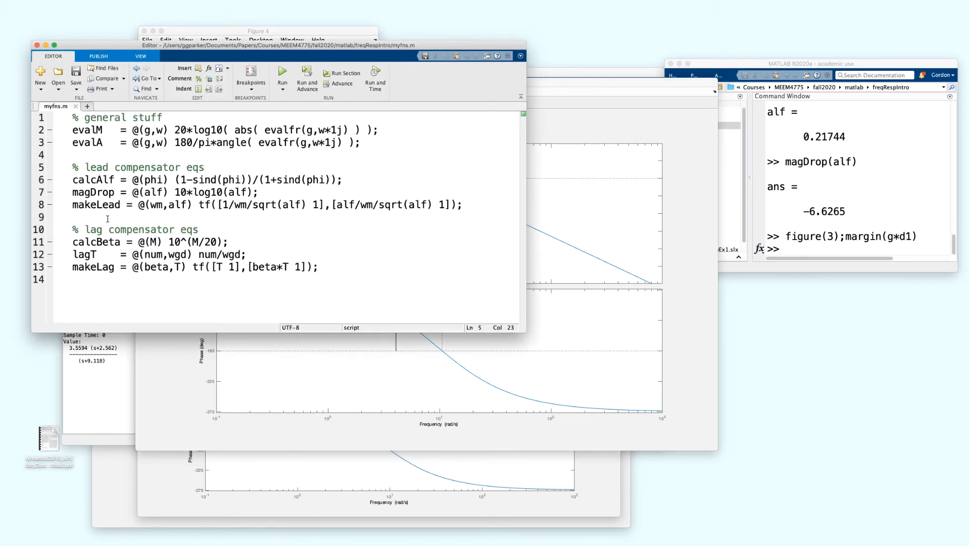
left_click(793, 255)
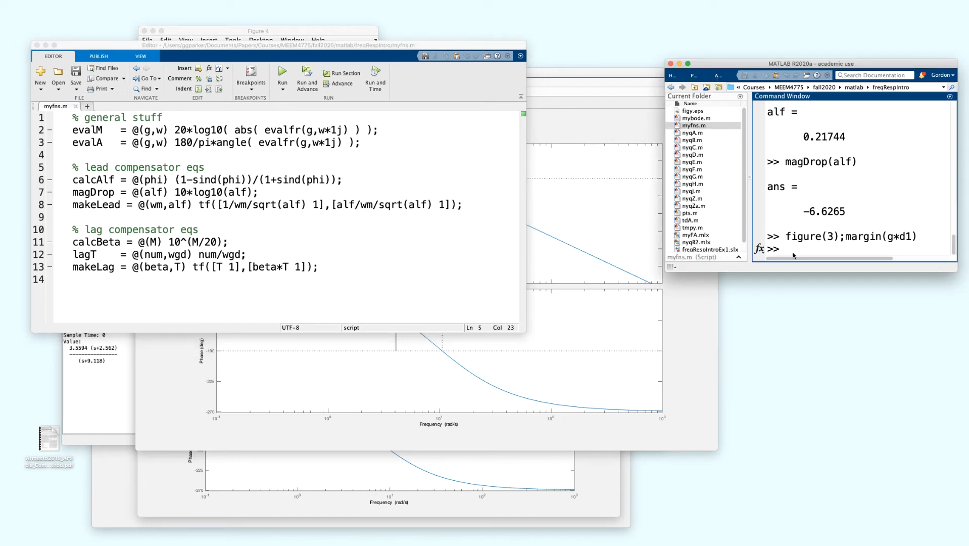
type("wm=7;")
key("Return")
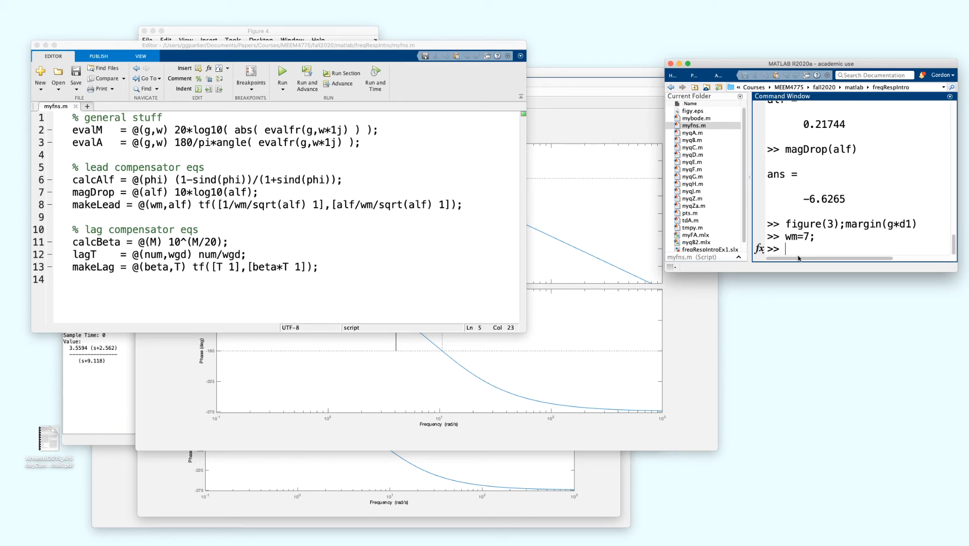
type("d2=makeLead(")
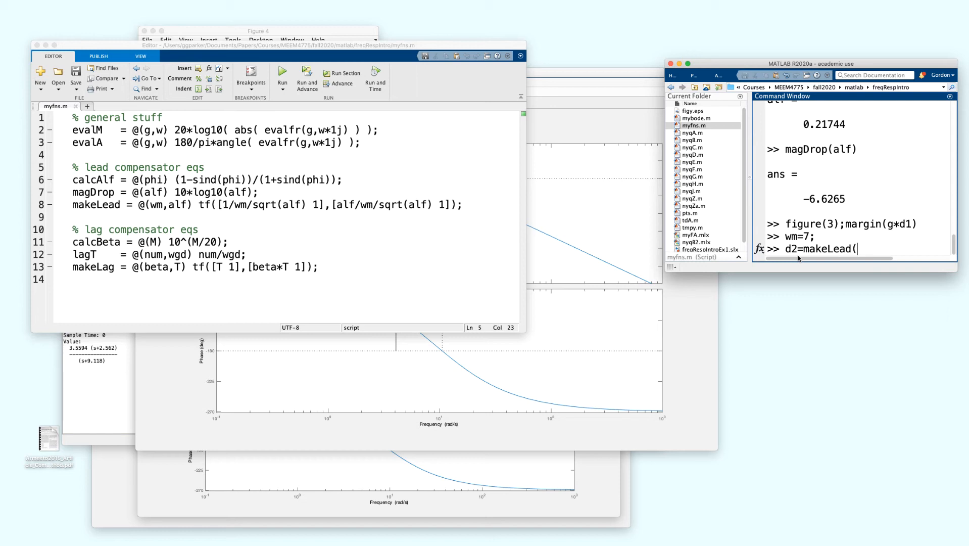
type("wm,alf)")
key("Return")
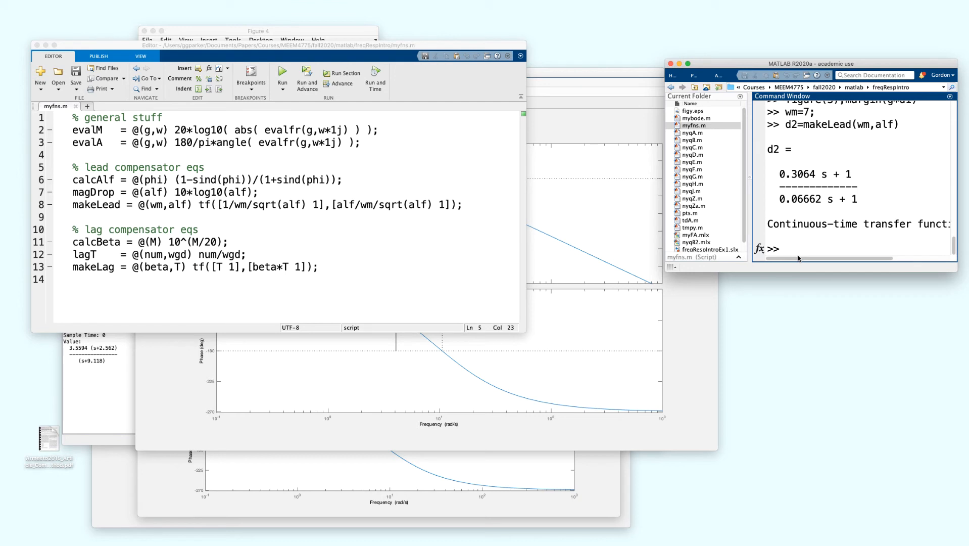
Plot the stability margins of the loop with both lead compensators using figure(4);margin(g*d1*d2).
type("figure(4);margin(g*")
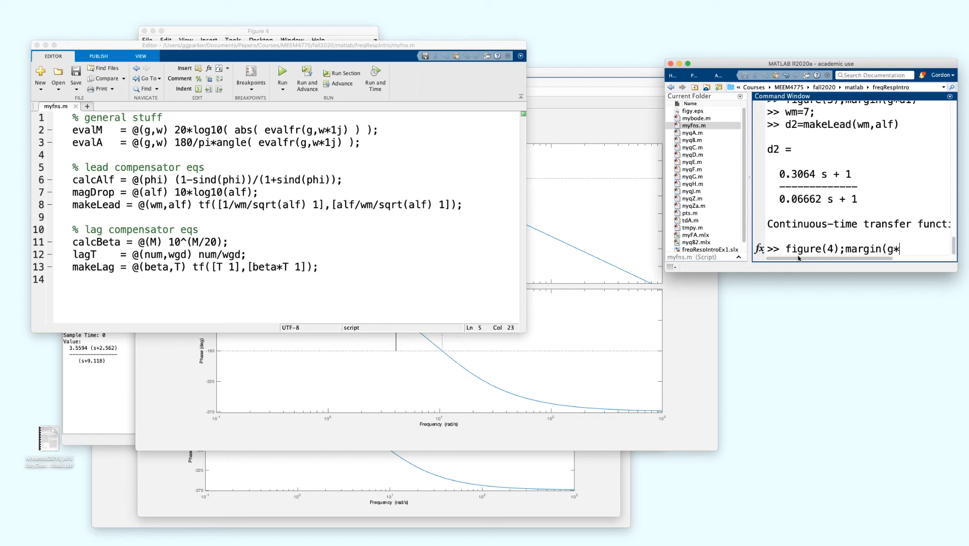
type("d1*d2)")
key("Return")
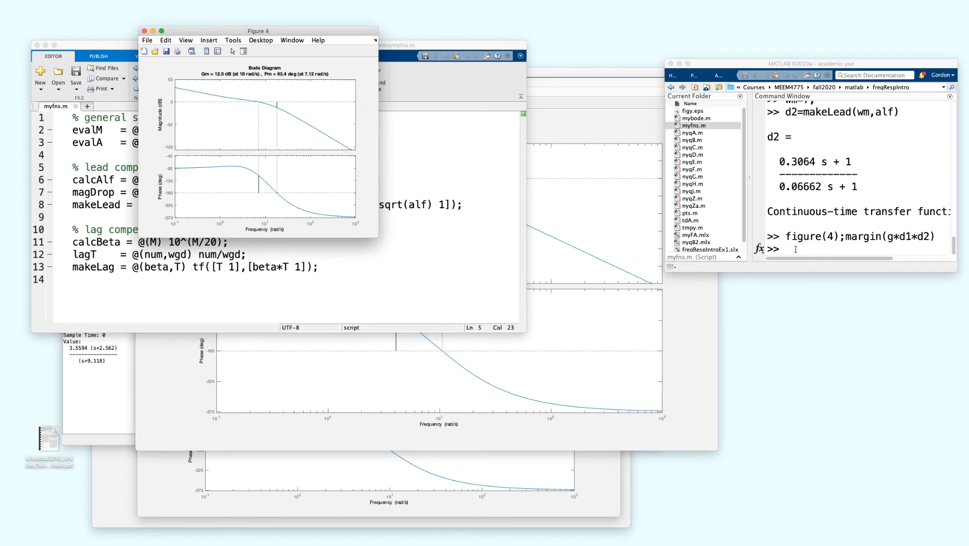
Store the product of the two lead compensators in the workspace with D=d1*d2;.
left_click(795, 249)
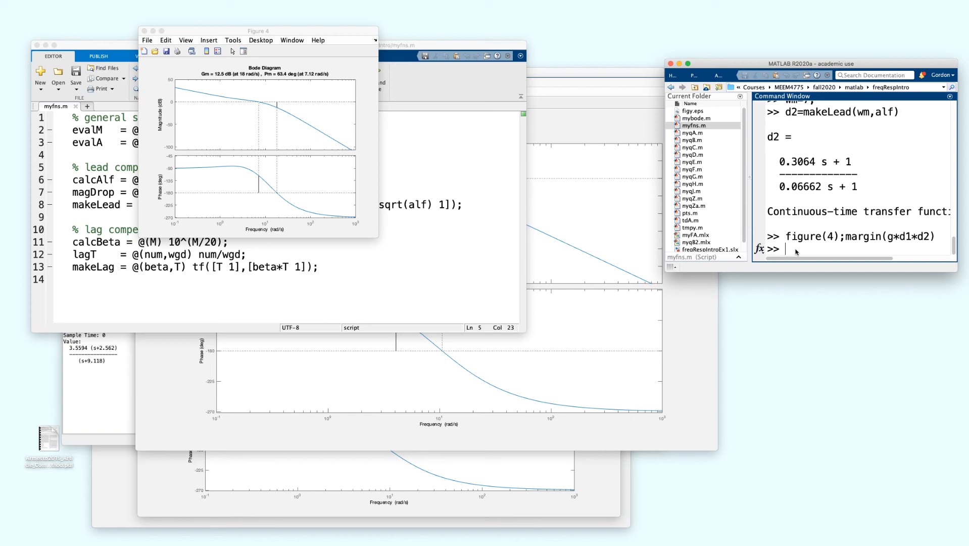
type("D=d1*d2;")
key("Return")
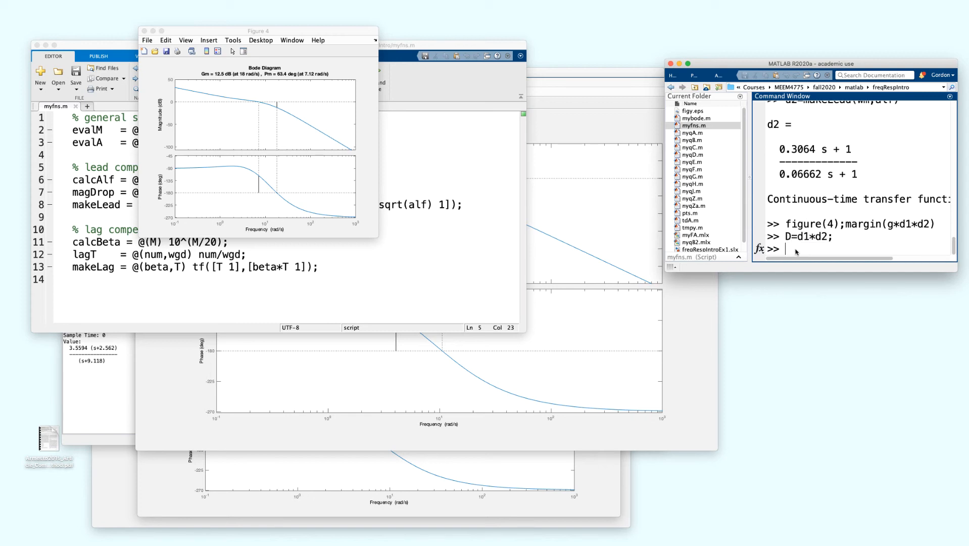
In Control System Designer's architecture settings, import D from the base workspace as block C.
left_click(108, 415)
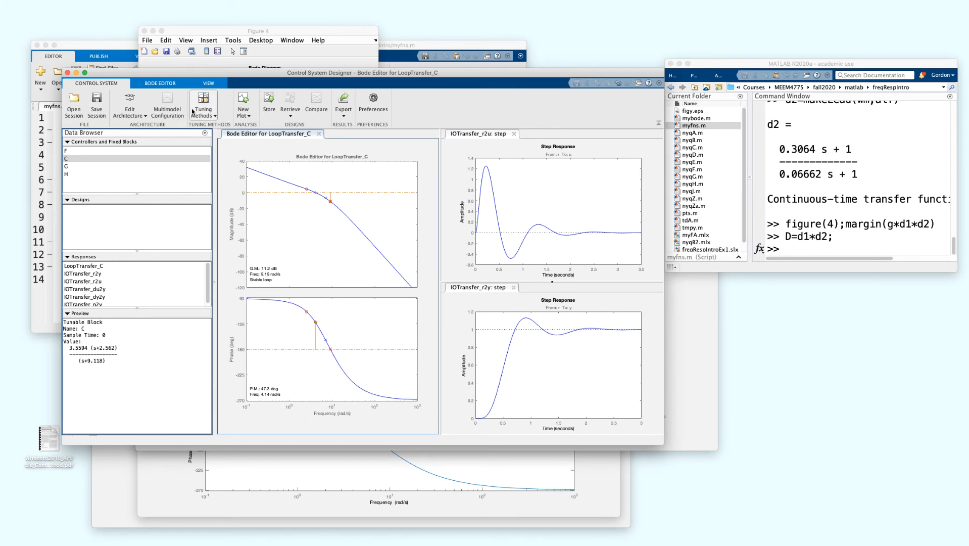
left_click(139, 112)
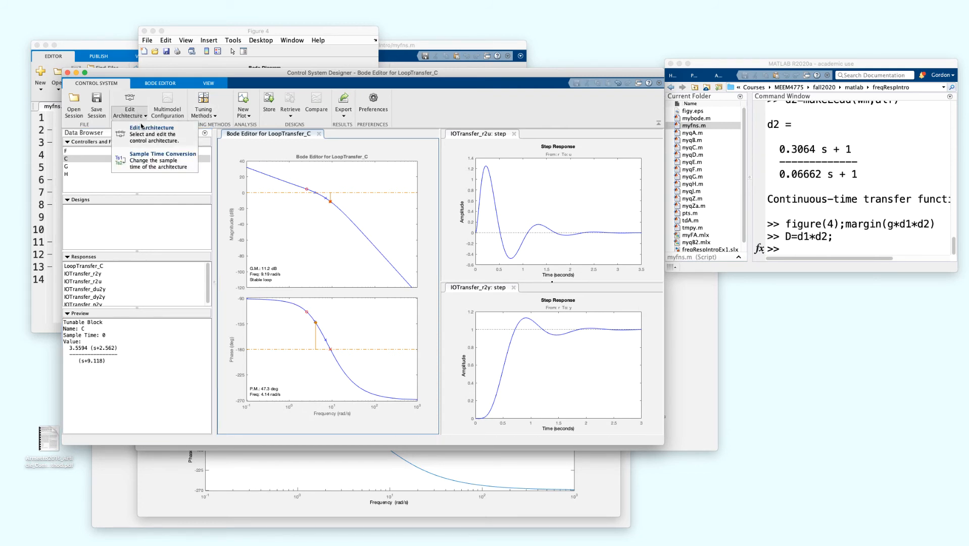
left_click(140, 132)
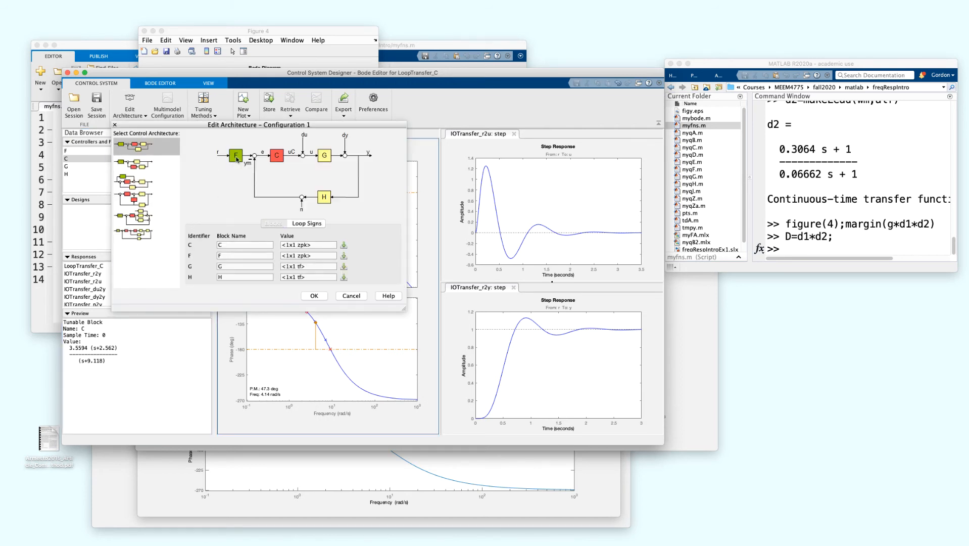
left_click(311, 255)
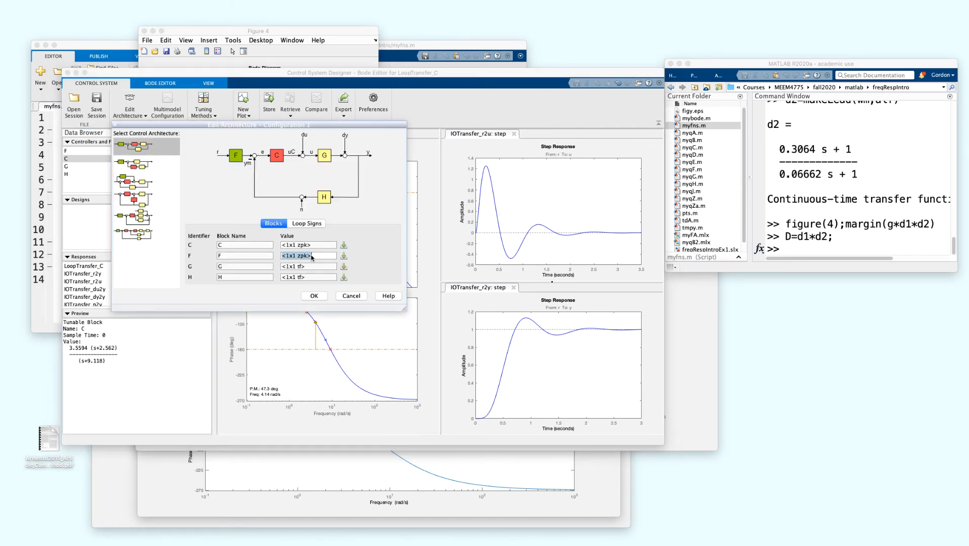
type("1")
left_click(345, 245)
left_click(352, 303)
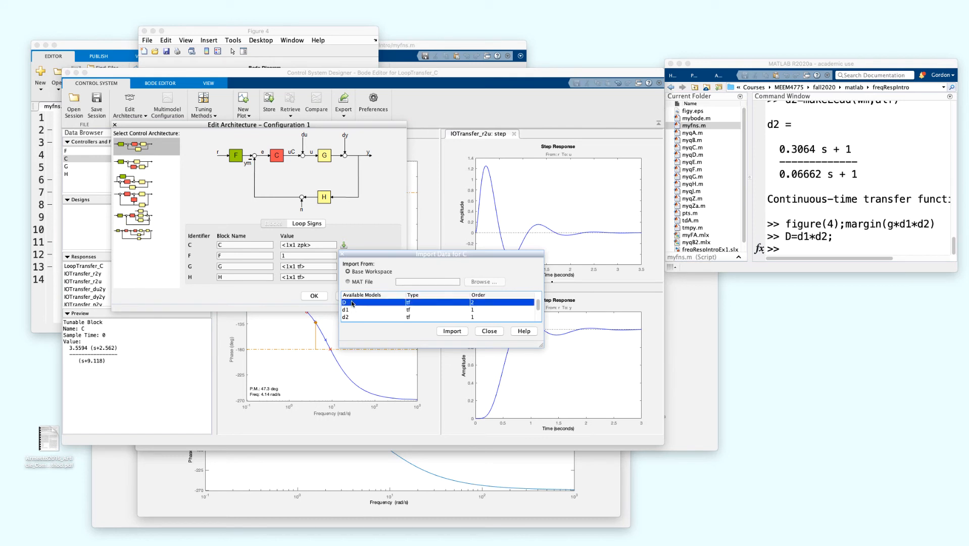
left_click(452, 331)
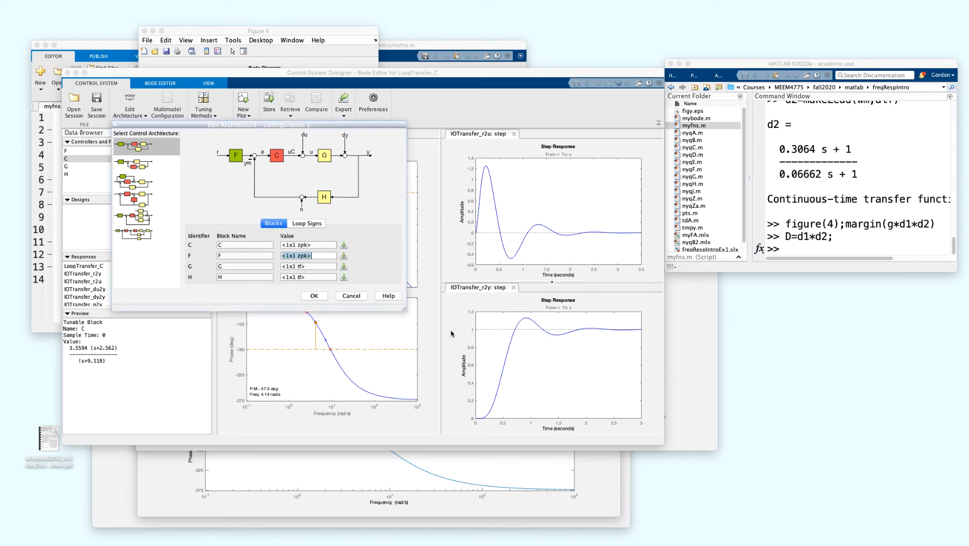
Set the prefilter block F to 1 and apply the architecture changes.
left_click(311, 256)
left_click(311, 256)
type("11")
triple_click(311, 256)
type("1")
left_click(315, 296)
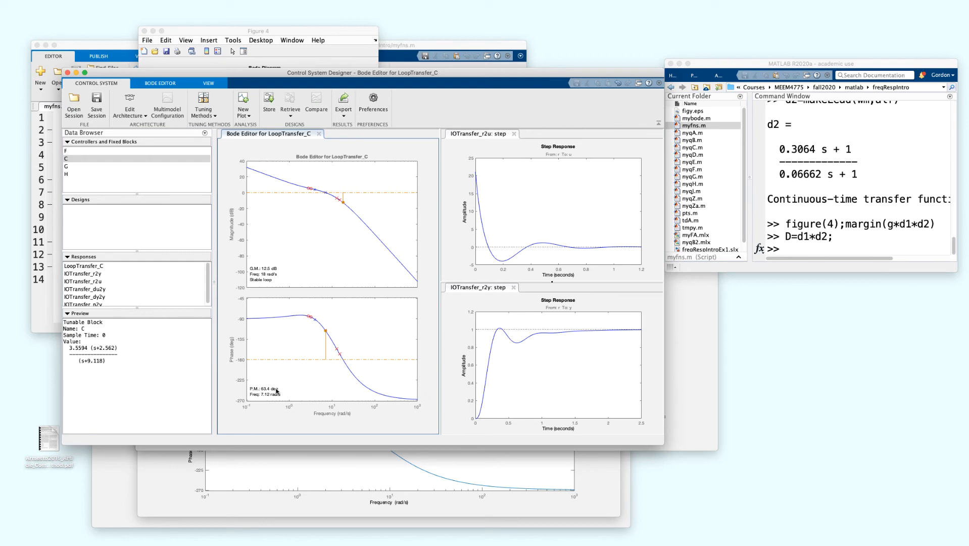
Compare the gain and phase margins in Figures 2, 3 and 4 with those in the Control System Designer Bode plot.
left_click(291, 507)
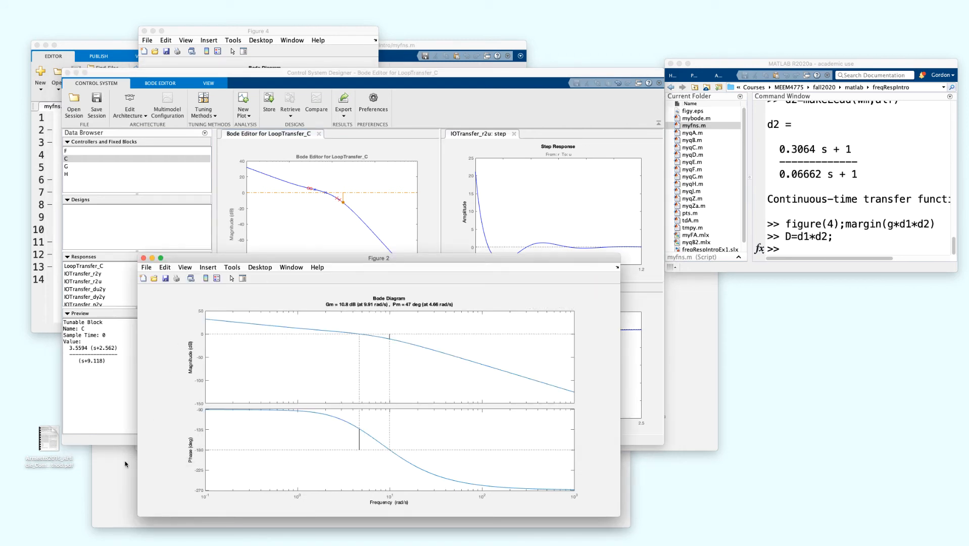
left_click(693, 337)
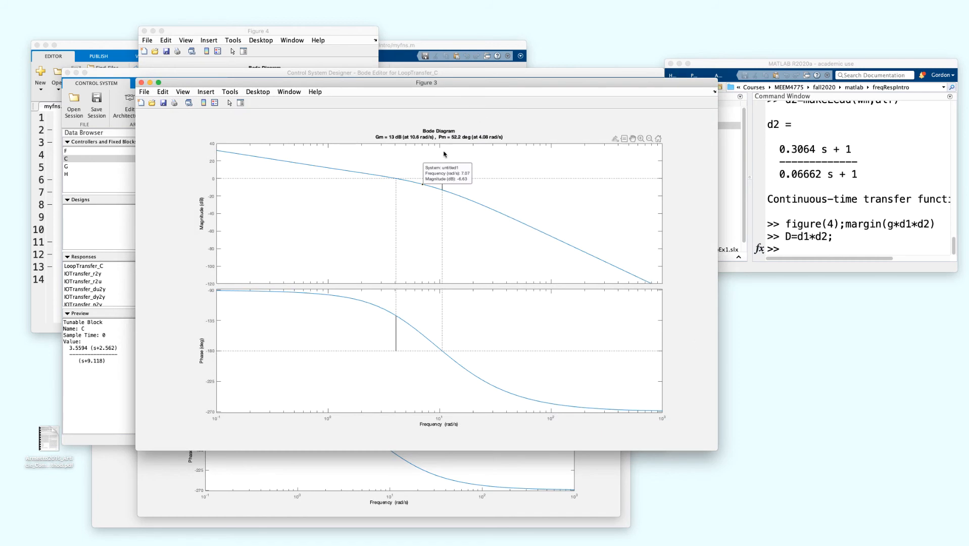
left_click(333, 30)
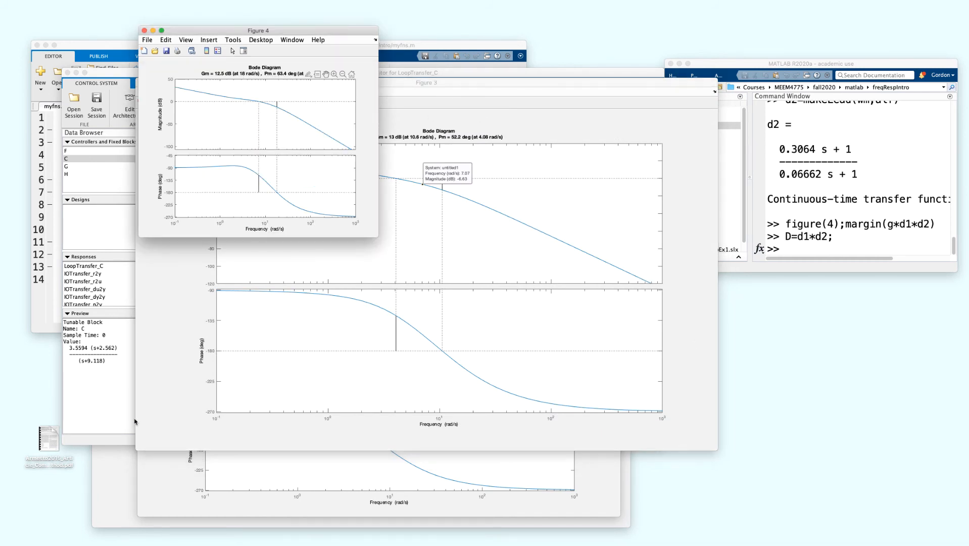
left_click(117, 441)
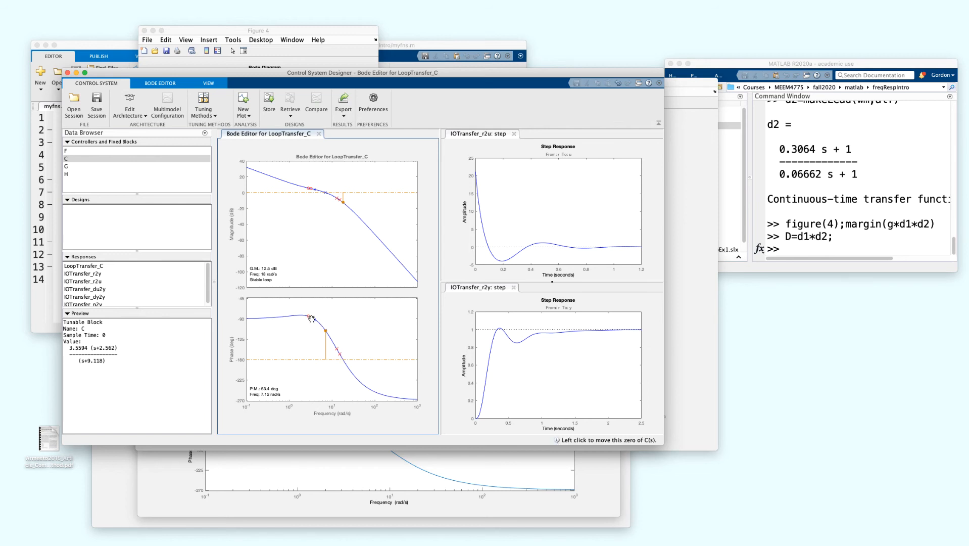
Tune C on the Bode phase plot, placing its poles at about -10.72 and -13.5 and one zero at about -3.79.
left_click(336, 350)
left_click_drag(336, 350, 337, 353)
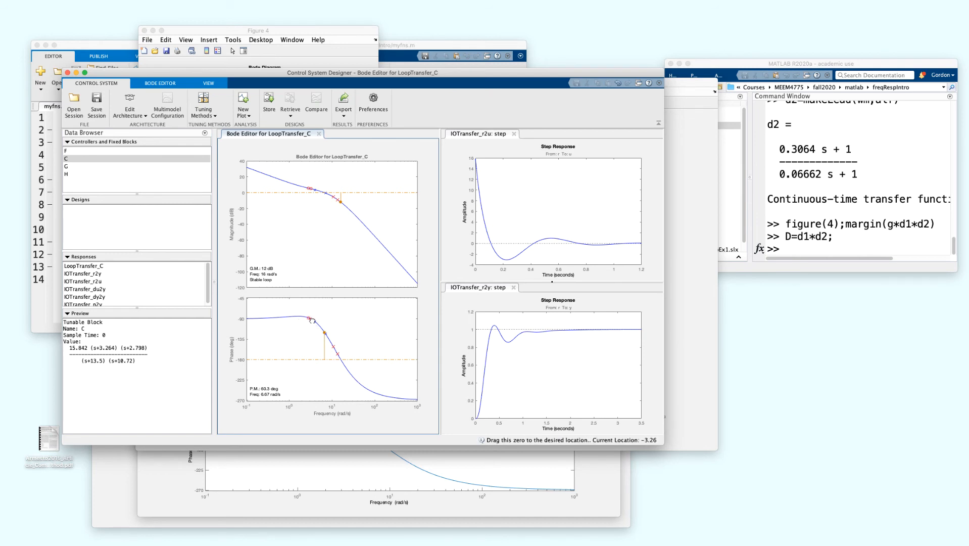
left_click_drag(311, 319, 313, 321)
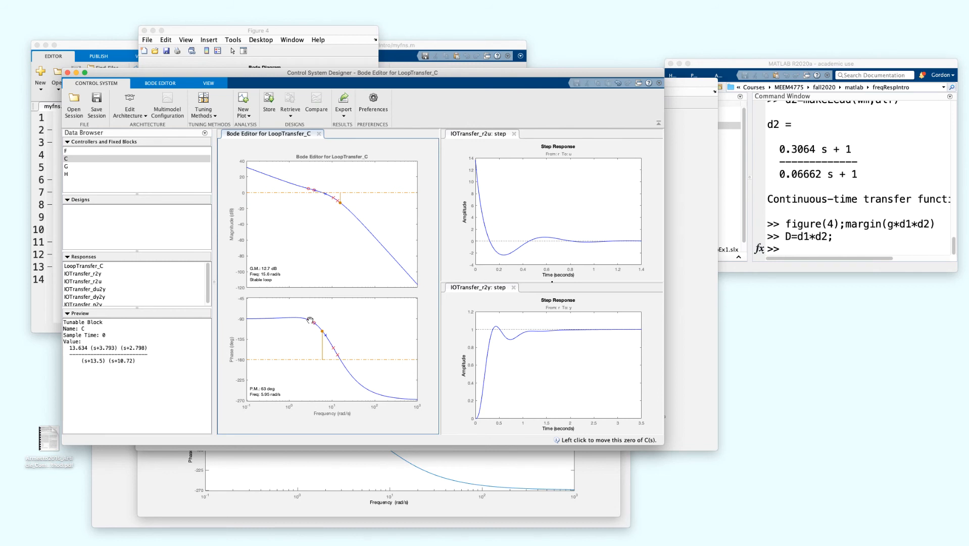
Display the plant g in the Command Window and copy it to a new model with gtd=g.
left_click(788, 249)
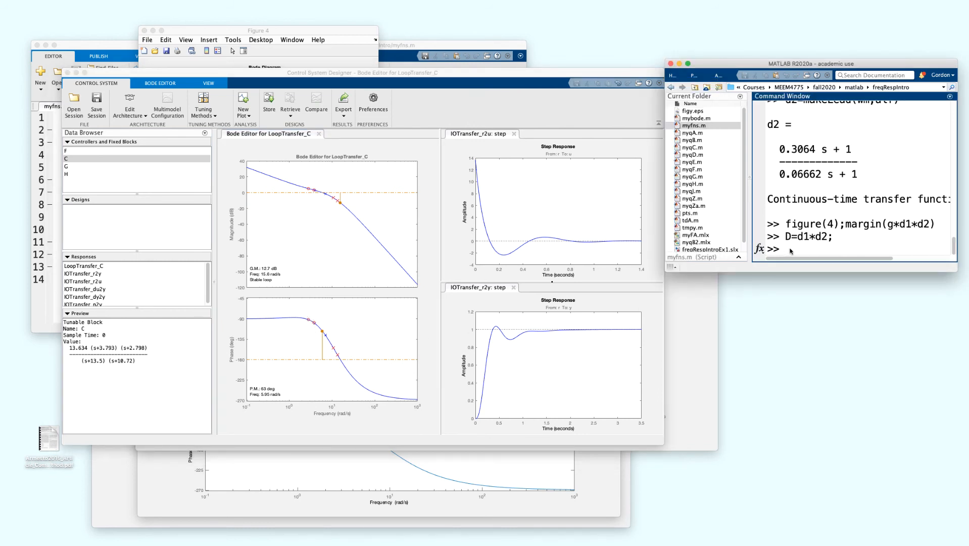
type("g")
key("Return")
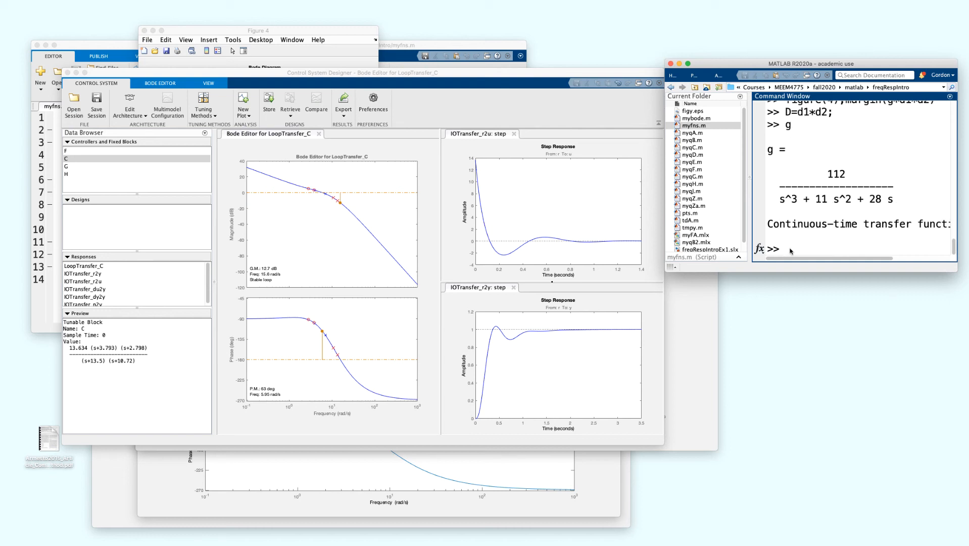
type("gtd=g")
key("Return")
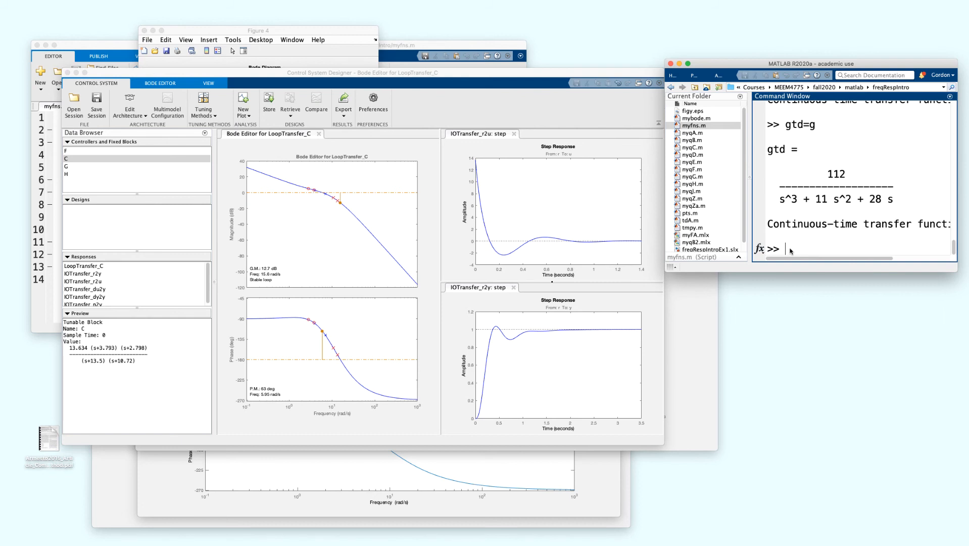
Set gtd.InputDelay = 0.05 and enlarge the MATLAB window to show the delayed transfer function in full.
type("gtd.InputDelay")
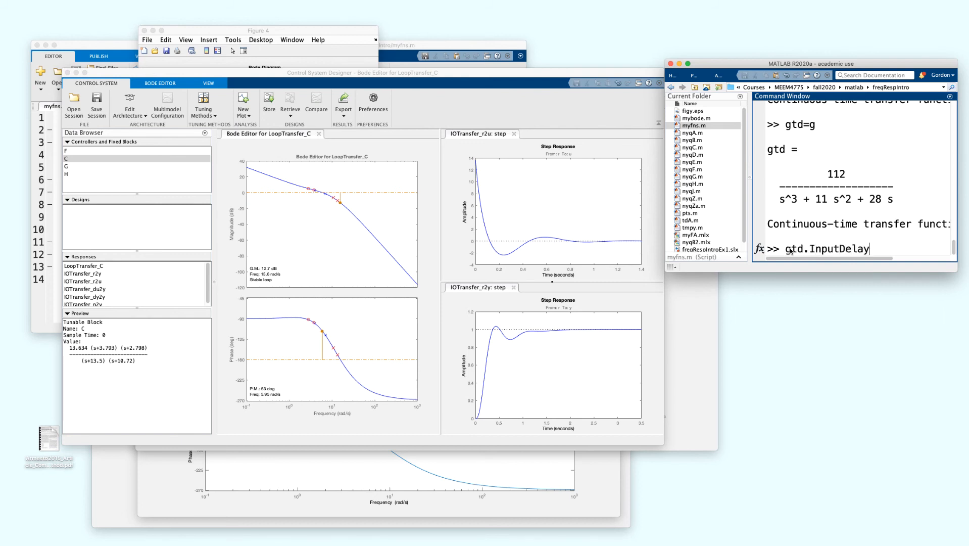
type(" = 0.05;")
key("BackSpace")
key("Return")
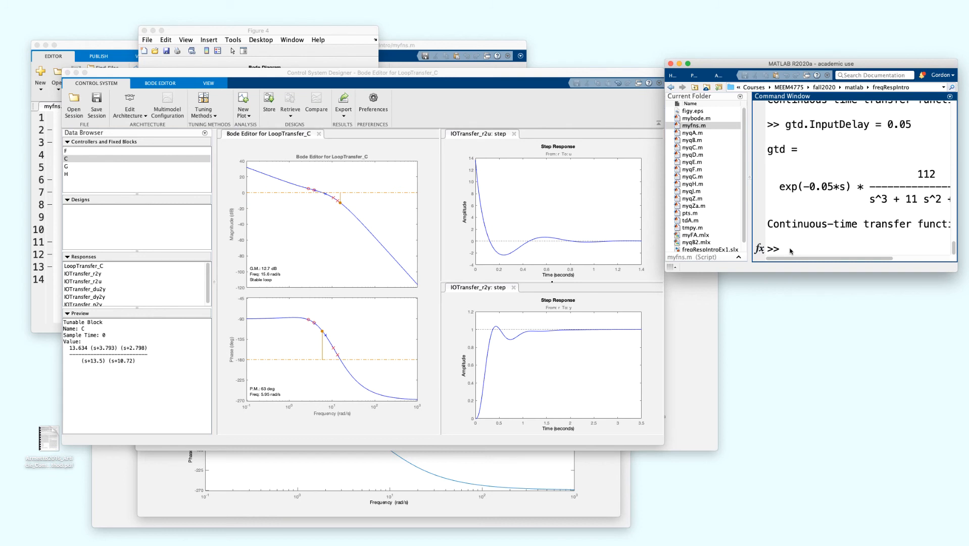
left_click_drag(665, 271, 528, 293)
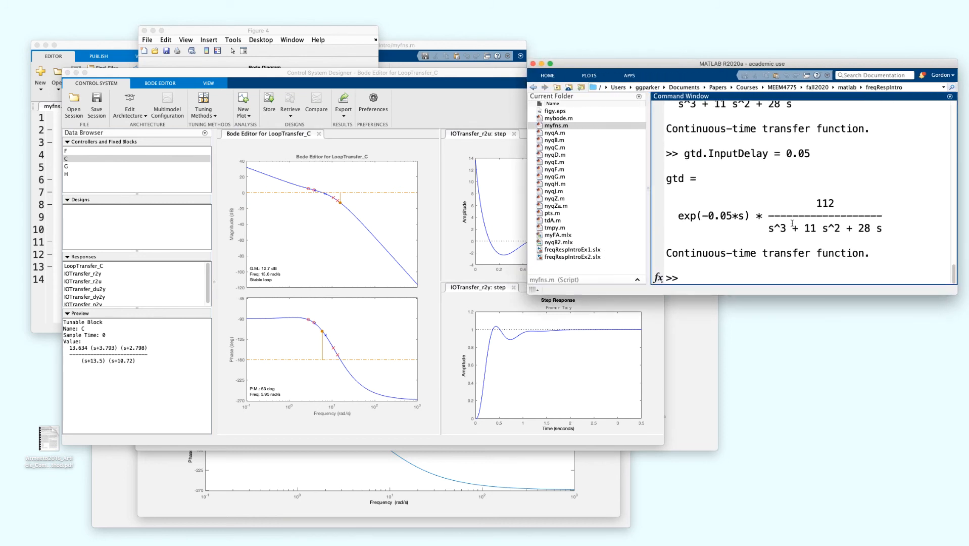
In Control System Designer's architecture settings, import gtd from the base workspace as plant block G and apply the change.
left_click(461, 74)
left_click(129, 117)
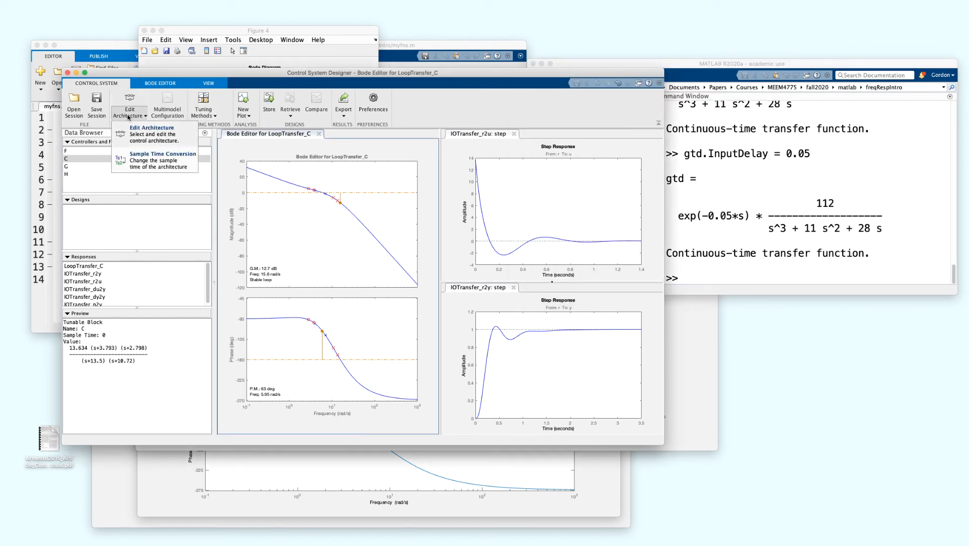
left_click(142, 129)
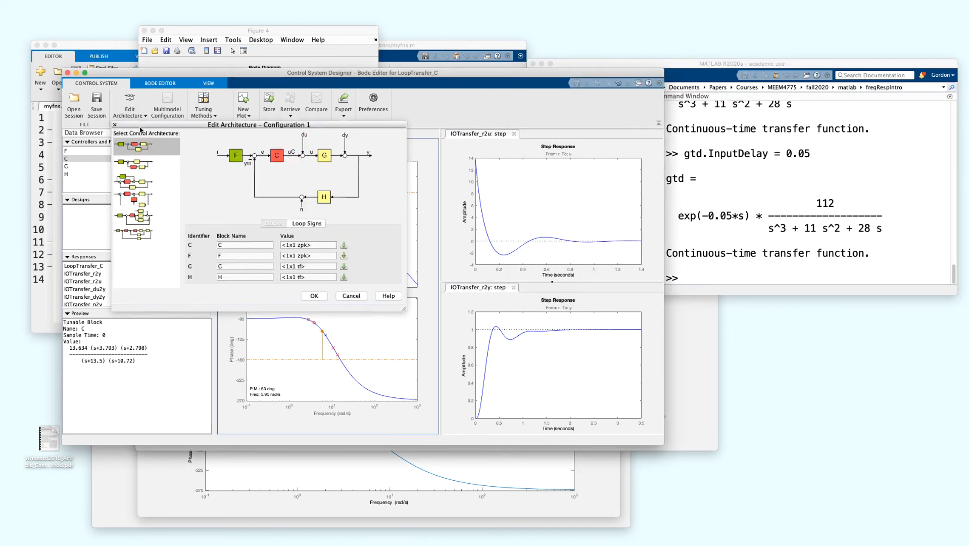
left_click(344, 266)
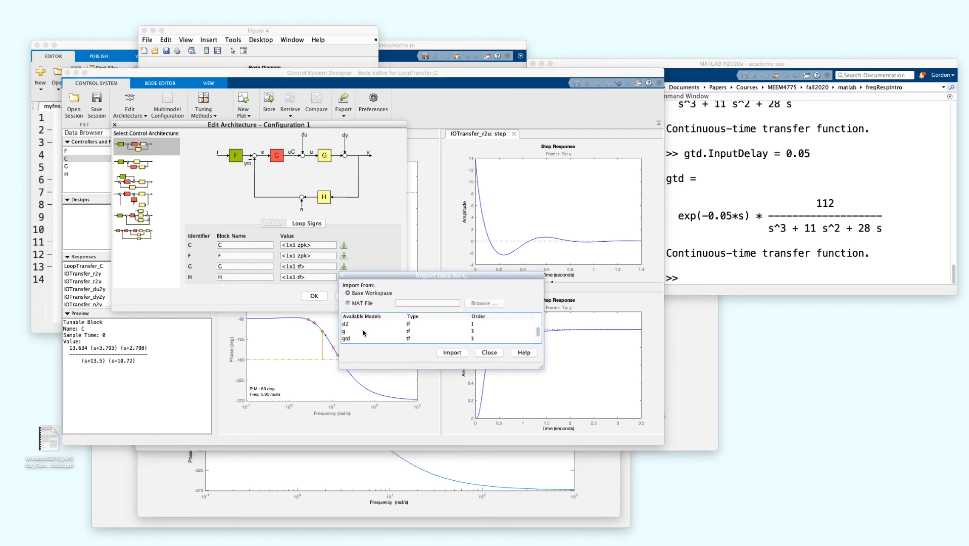
left_click(360, 339)
left_click(448, 353)
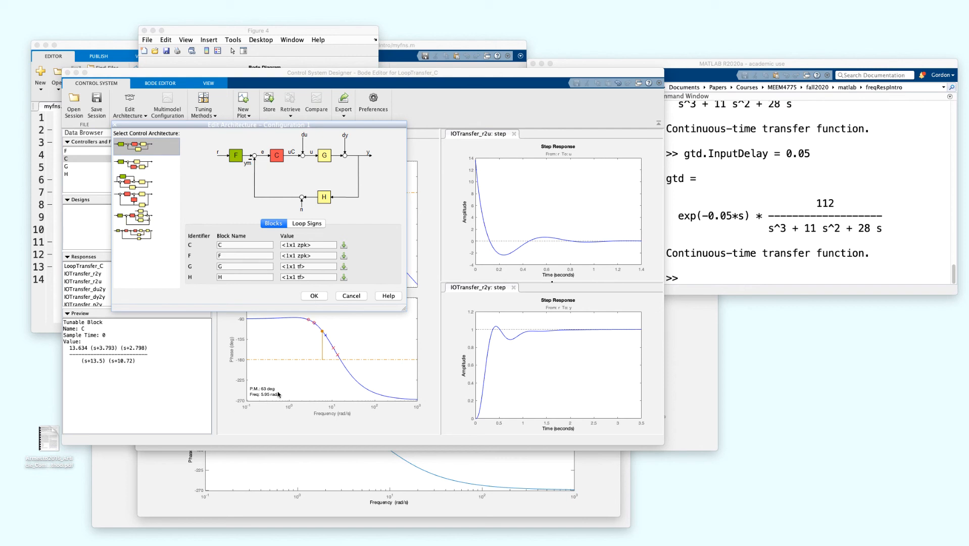
left_click(324, 296)
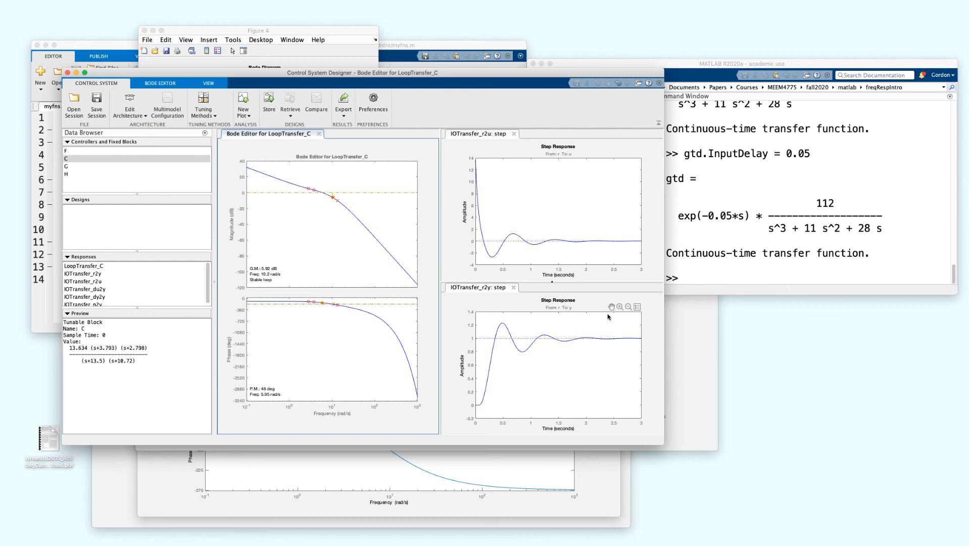
Set gtd.InputDelay to 0.1 in the Command Window.
left_click(711, 281)
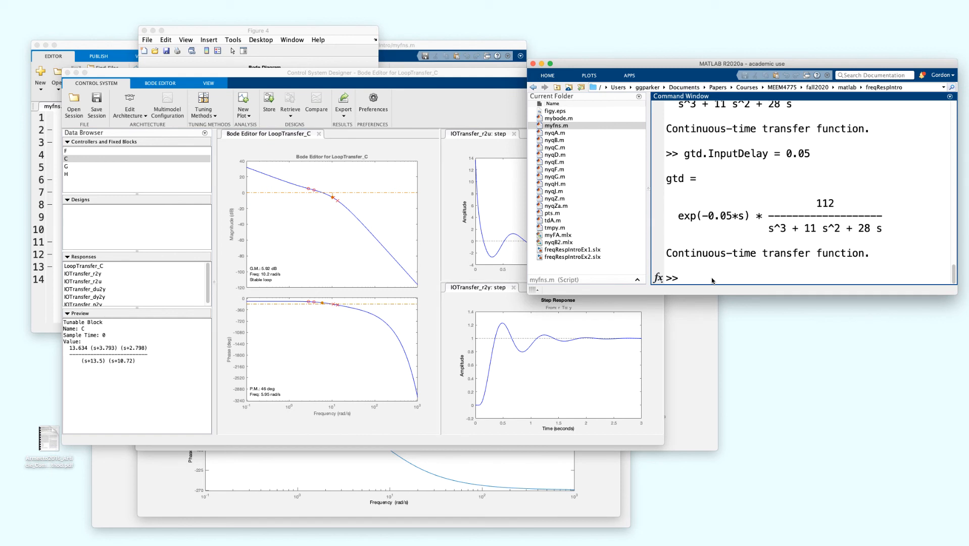
key("Up")
key("BackSpace")
key("BackSpace")
type("1")
key("Return")
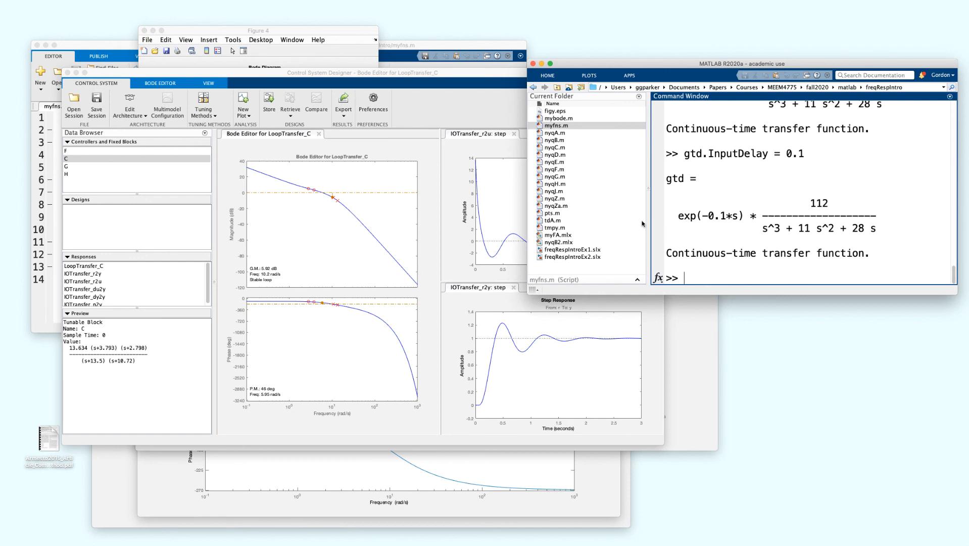
In Control System Designer's architecture settings, re-import gtd with its 0.1 input delay as plant block G and apply it.
left_click(273, 73)
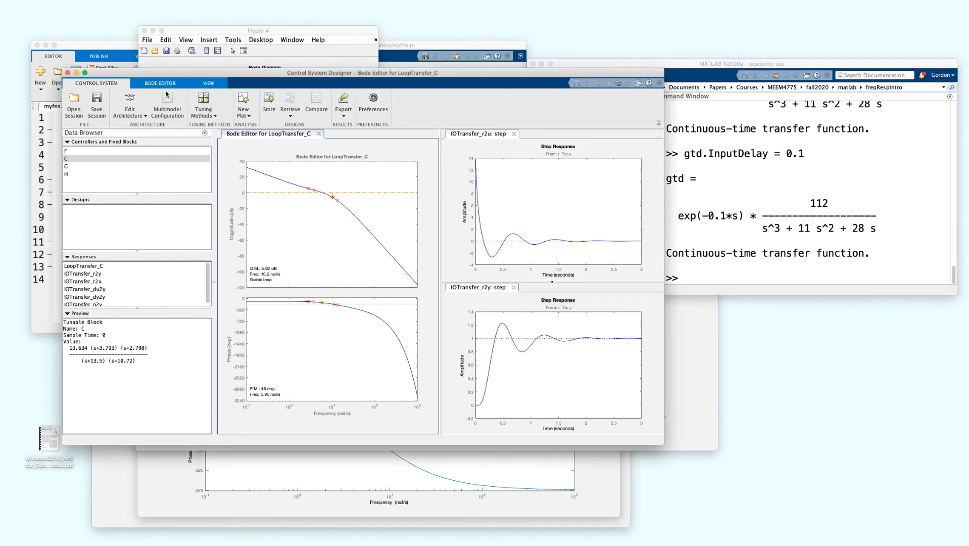
left_click(132, 115)
left_click(146, 133)
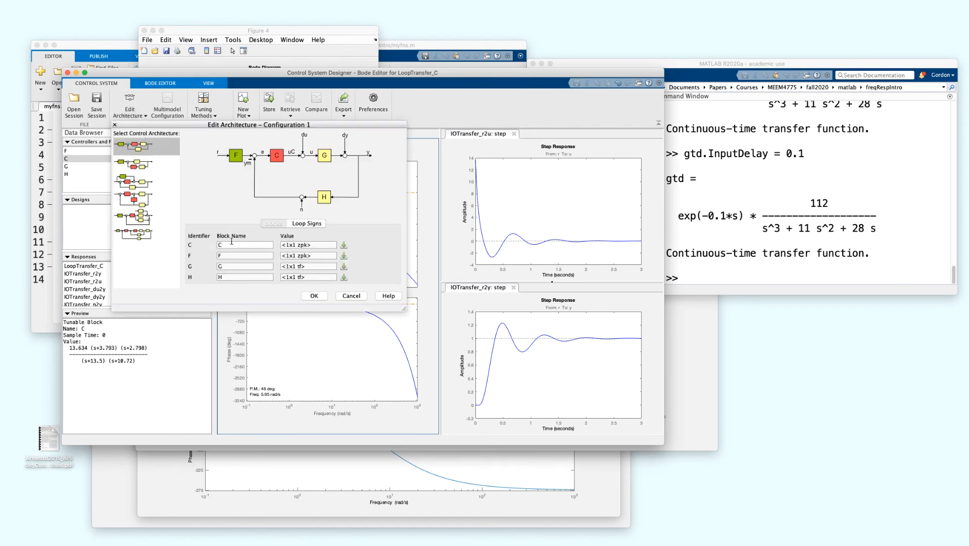
left_click(343, 266)
scroll(362, 339, "down", 2)
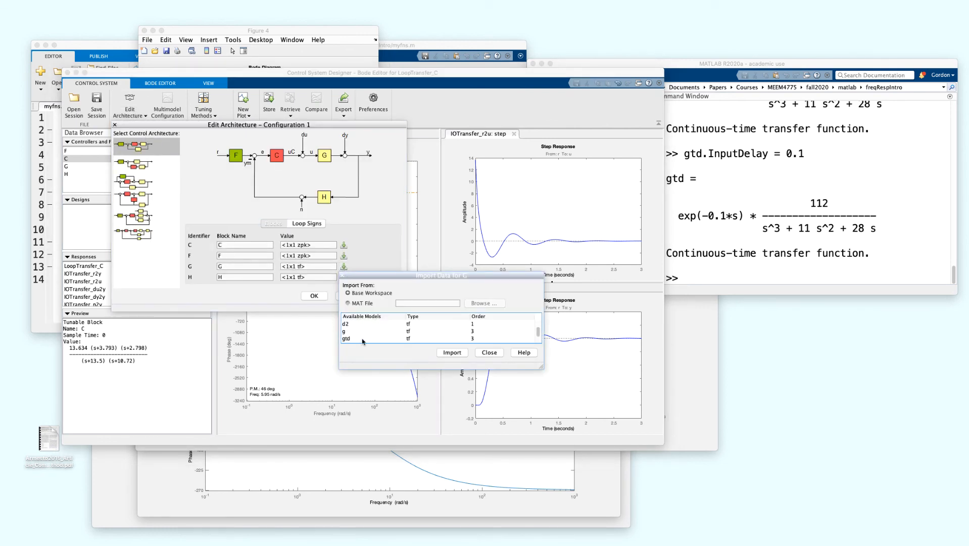
left_click(355, 340)
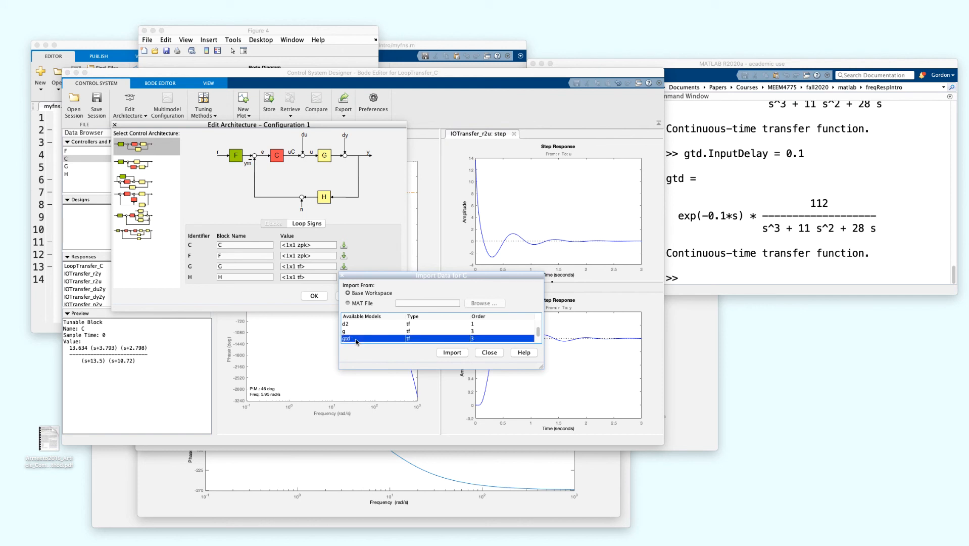
left_click(452, 353)
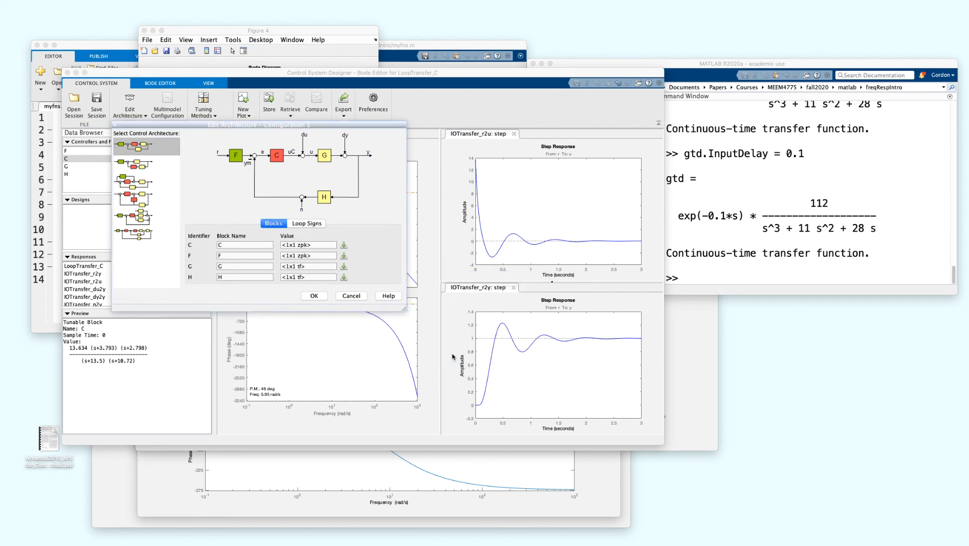
left_click(319, 296)
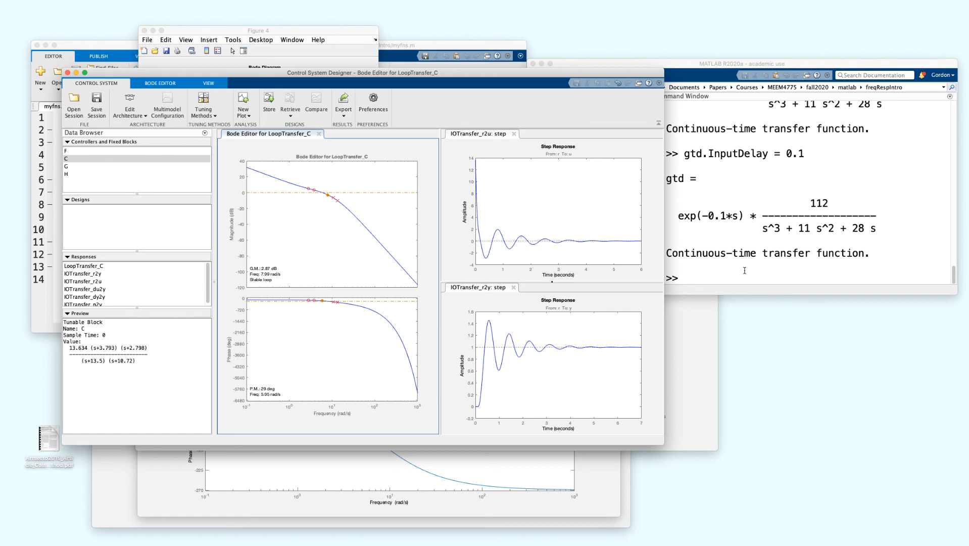
Set gtd.InputDelay to 0.2 in the MATLAB Command Window.
left_click(687, 276)
key("Up")
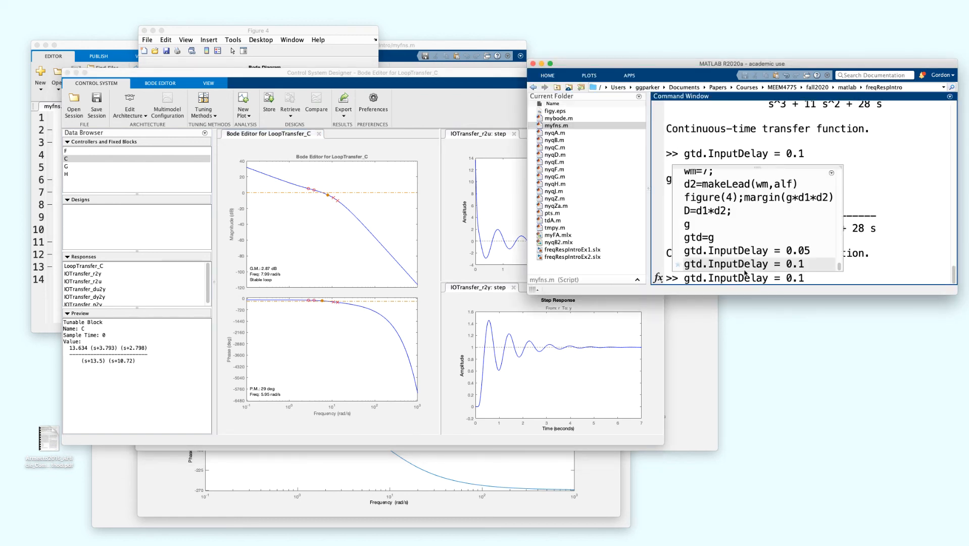
key("Return")
key("Up")
key("BackSpace")
type("2")
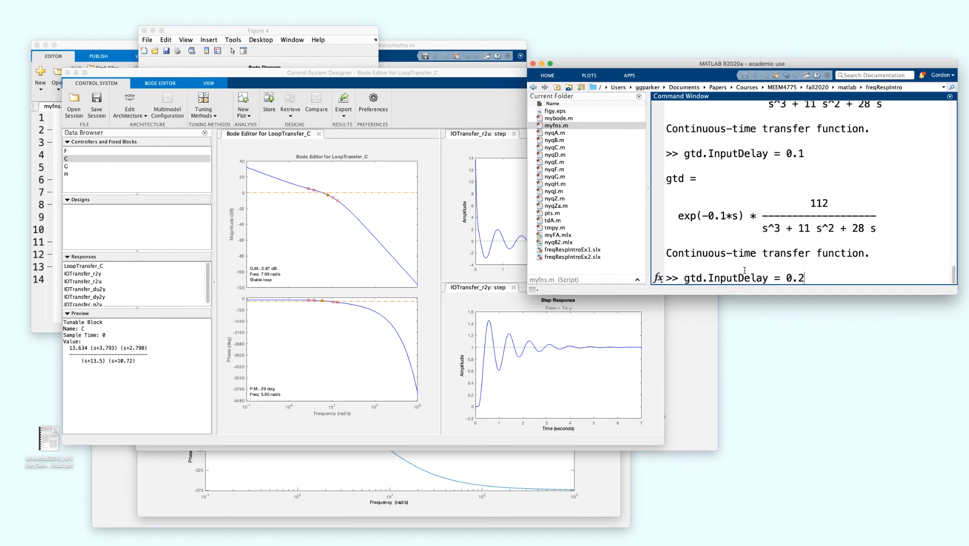
key("Return")
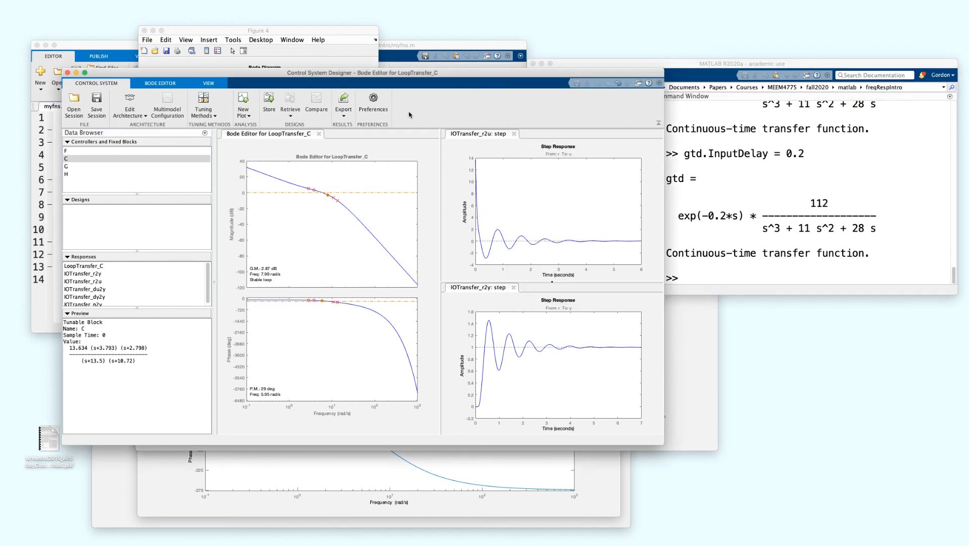
In Control System Designer, update plant block G by importing gtd with the 0.2 input delay from the base workspace.
left_click(137, 116)
left_click(145, 132)
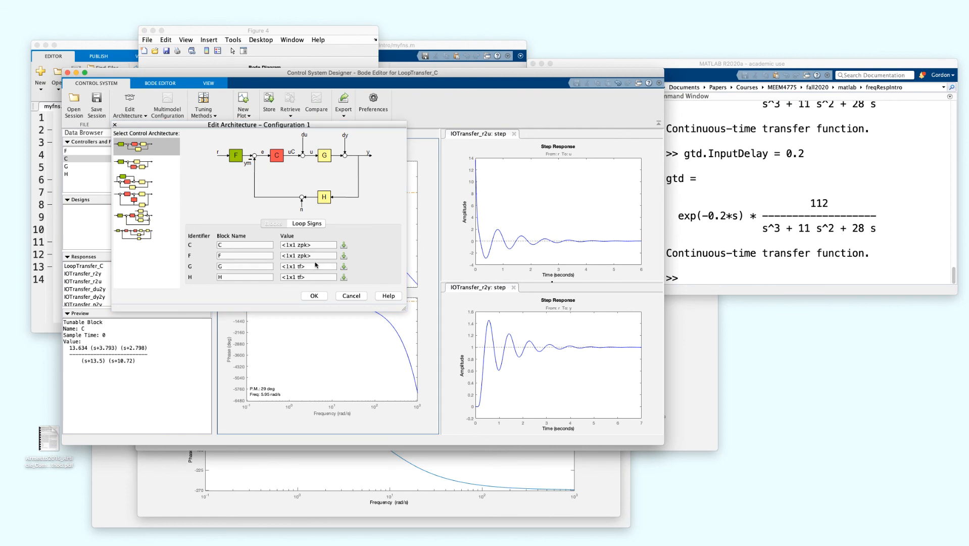
left_click(344, 267)
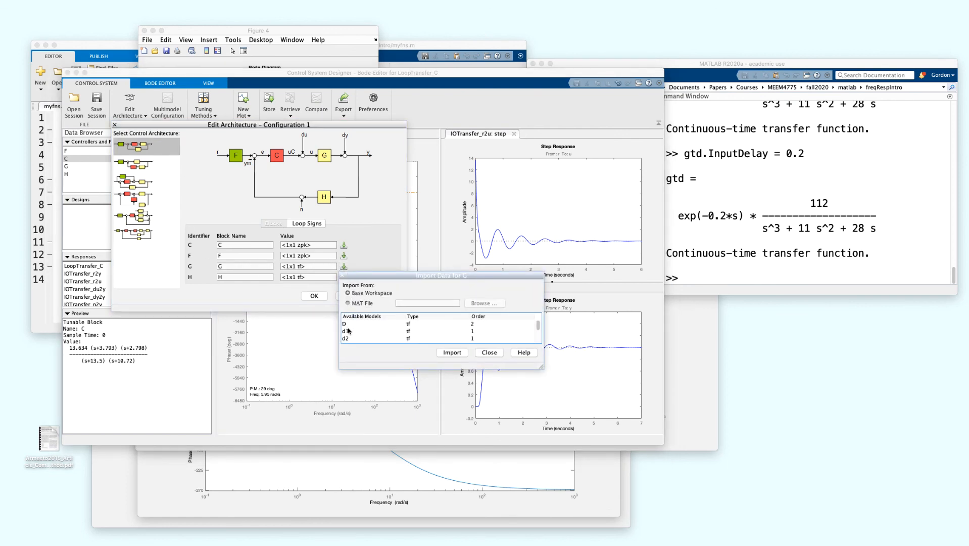
scroll(348, 330, "down", 3)
left_click(367, 331)
left_click(459, 356)
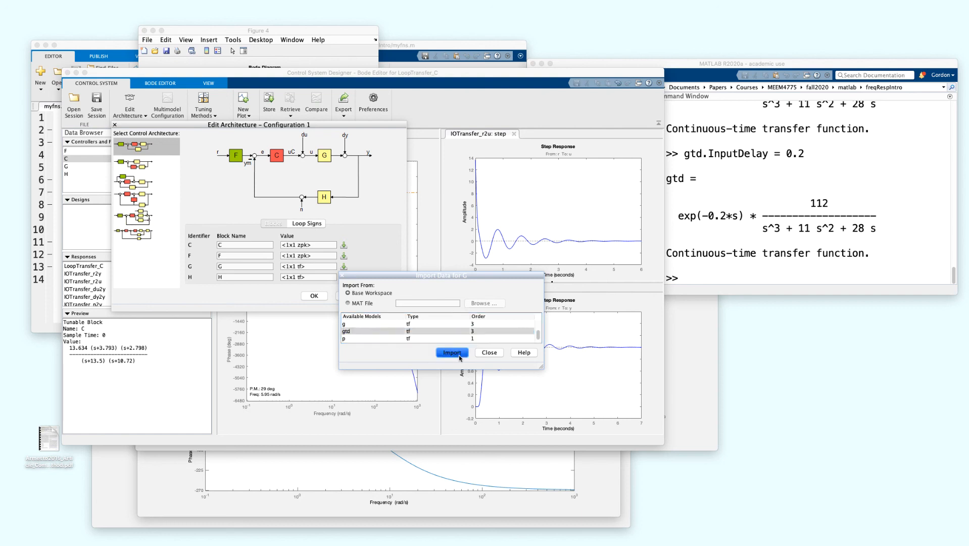
left_click(314, 296)
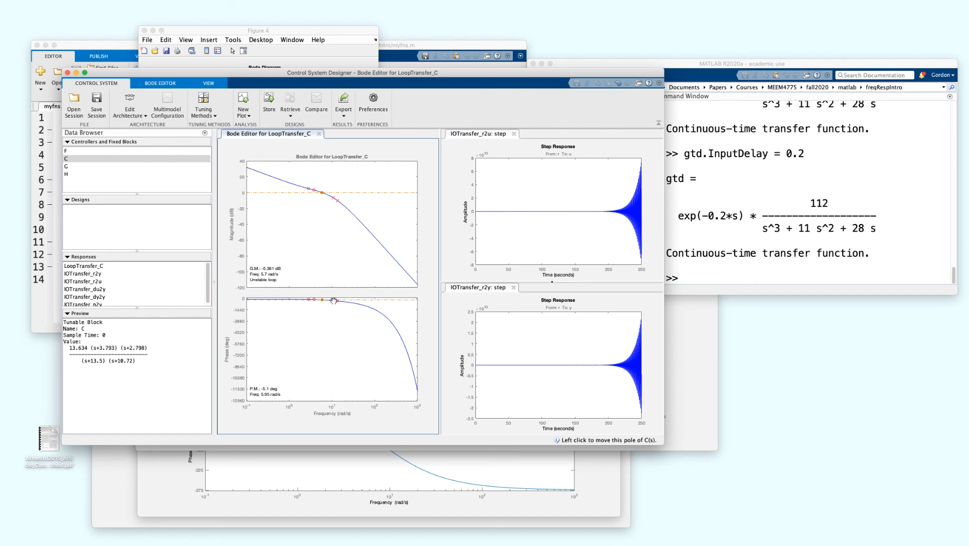
Move compensator C's poles along the Bode phase curve to about s=10.97 and s=-8.195.
left_click_drag(333, 301, 329, 300)
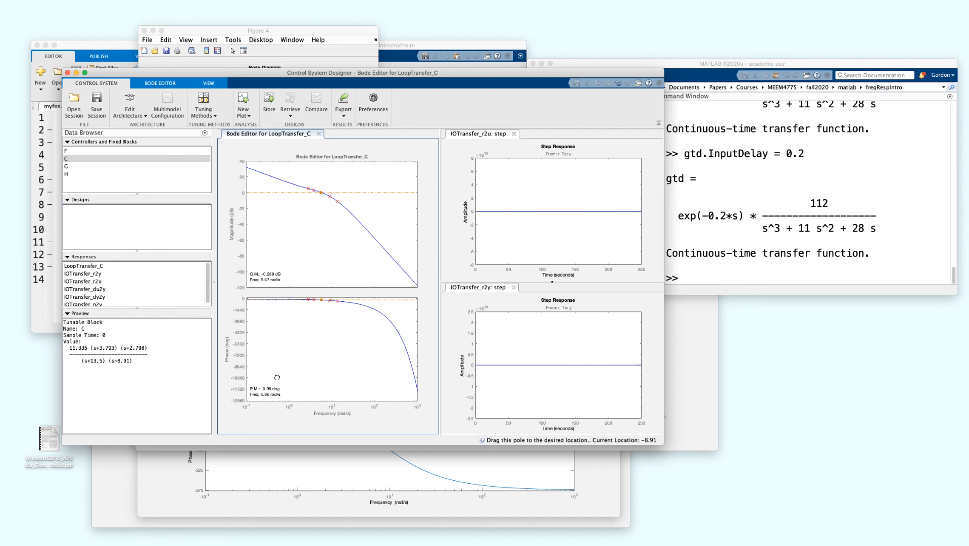
left_click_drag(337, 302, 333, 298)
left_click_drag(284, 376, 284, 378)
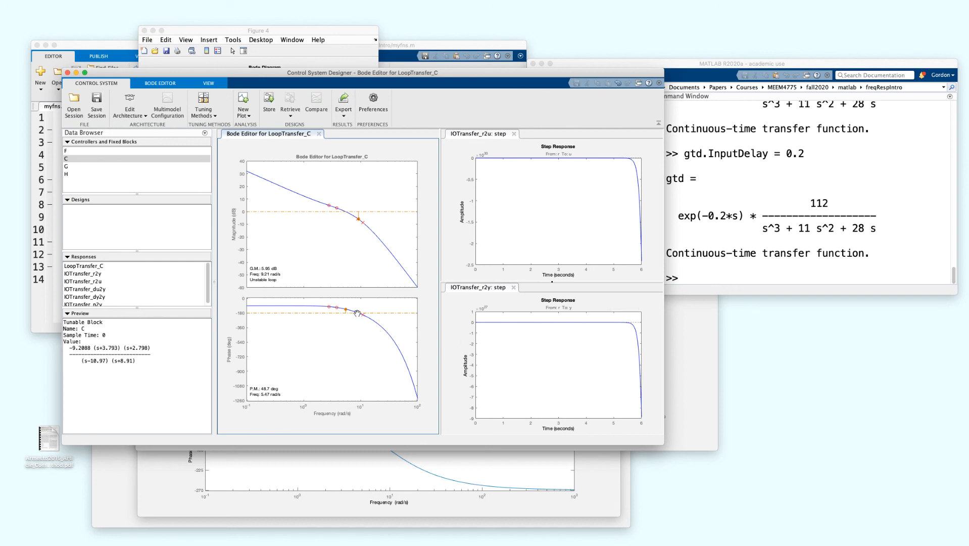
left_click_drag(357, 313, 355, 313)
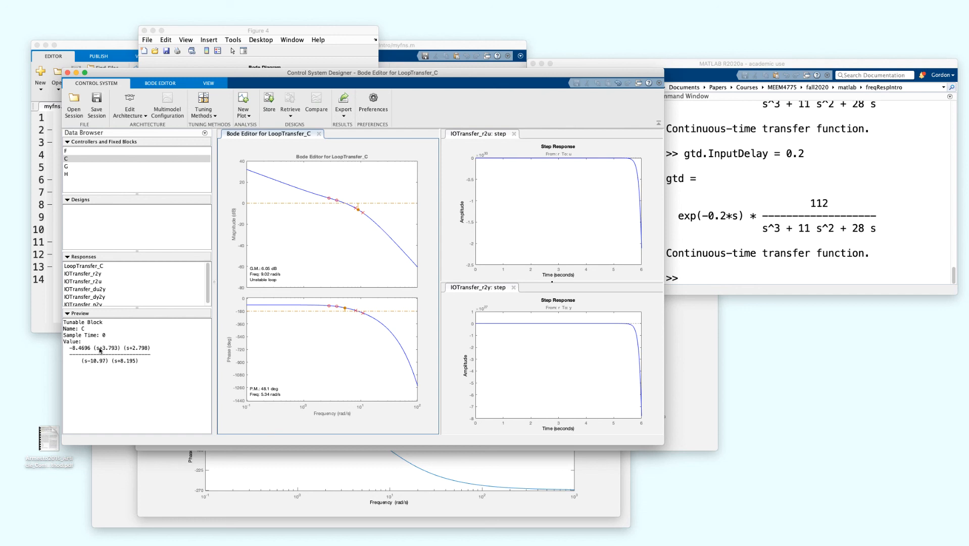
Display the original compensator D in the MATLAB Command Window and compute its poles with pole(D).
left_click(740, 281)
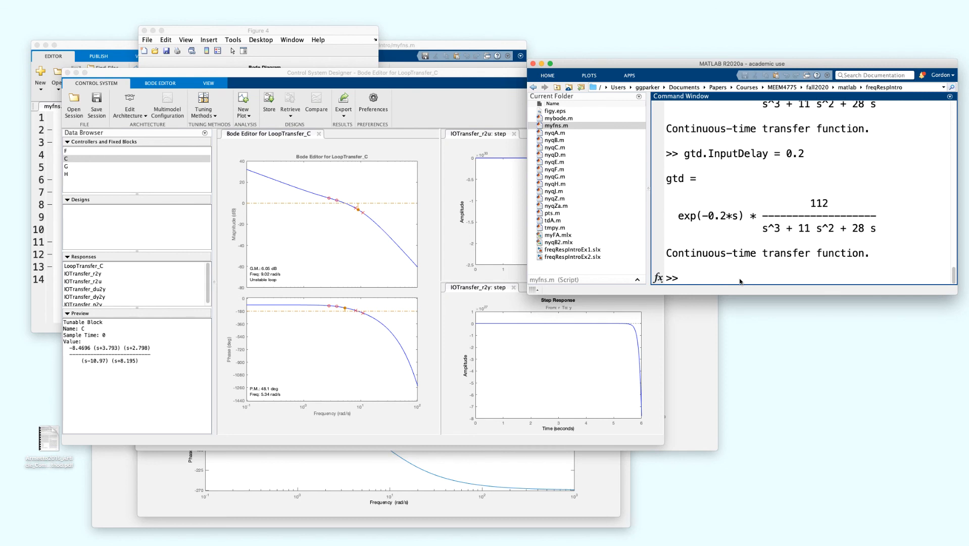
type("D")
key("Return")
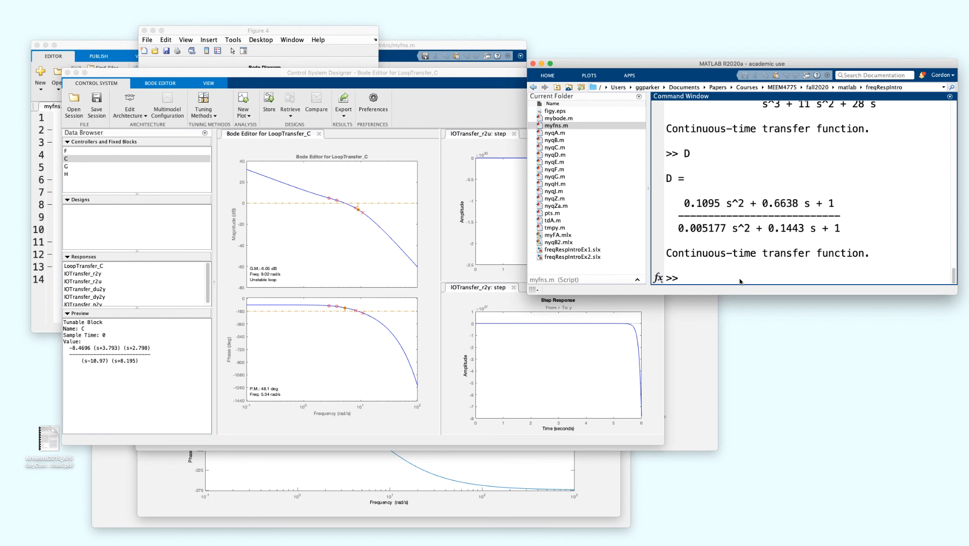
type("pole(D)")
key("Return")
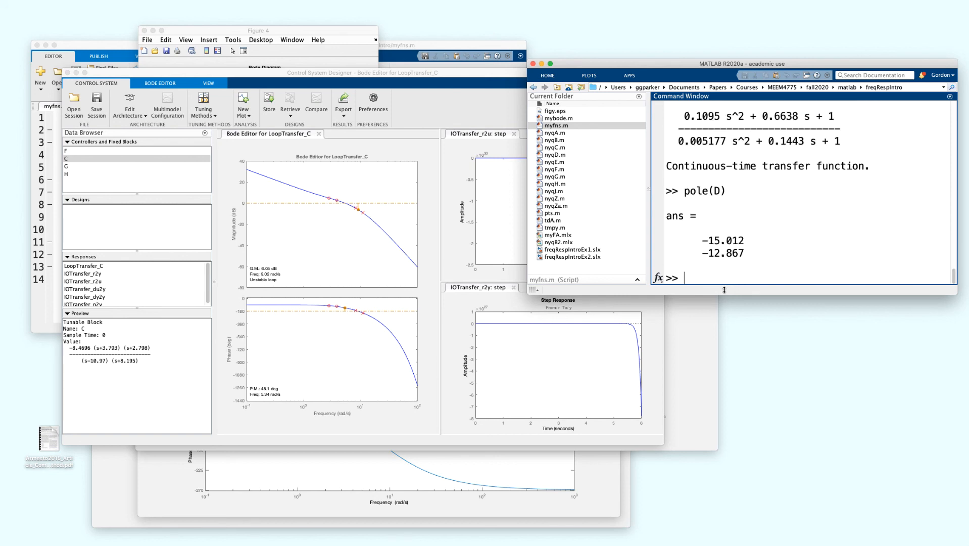
In Control System Designer's architecture settings, import D from the base workspace as compensator block C and apply the change.
left_click(409, 150)
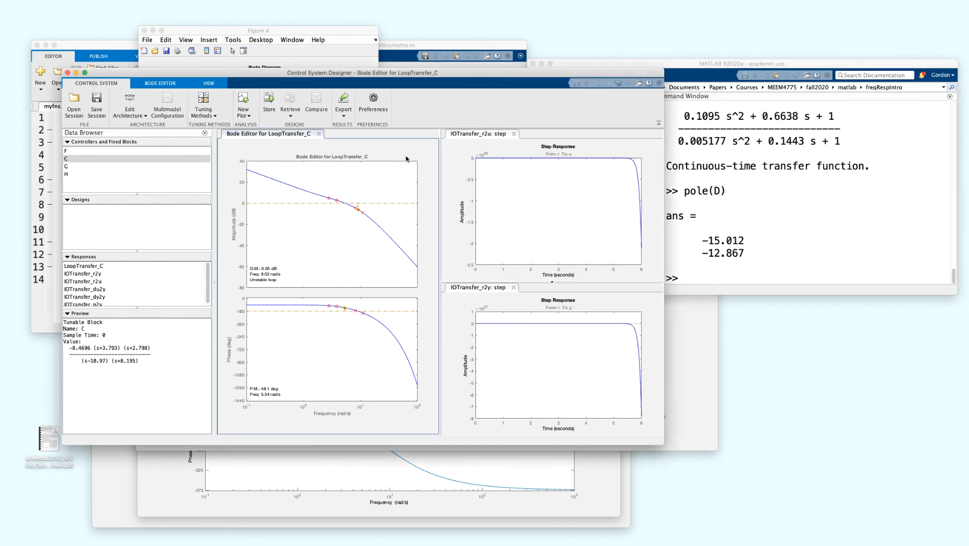
left_click(129, 112)
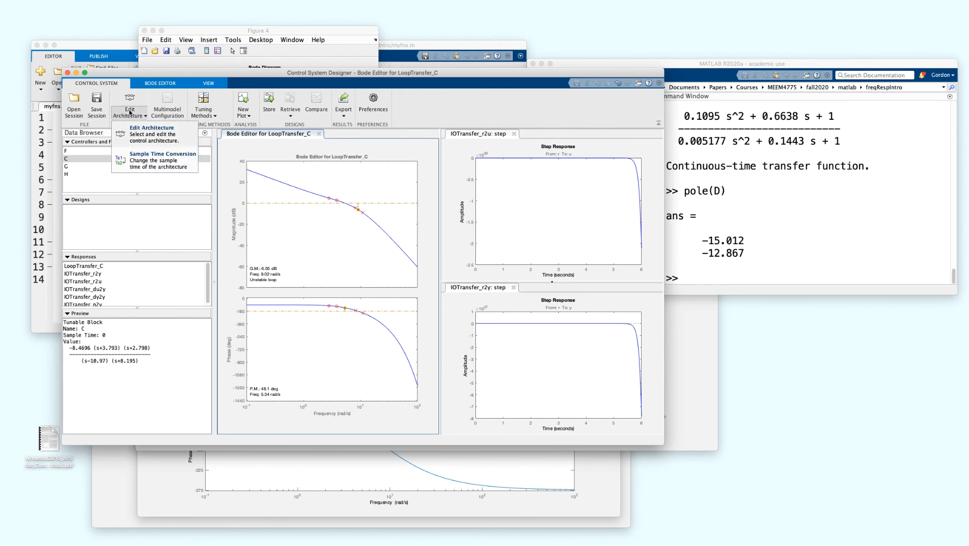
left_click(148, 133)
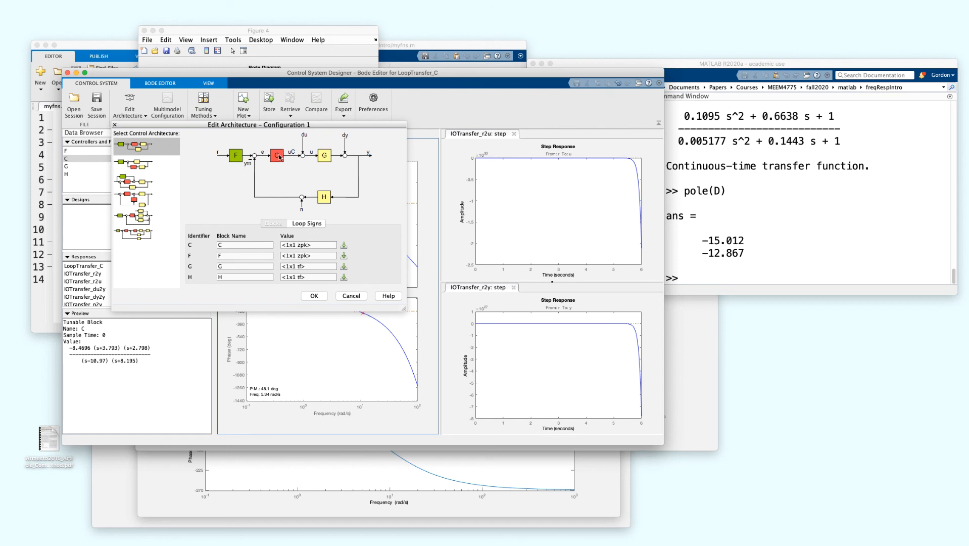
left_click(348, 246)
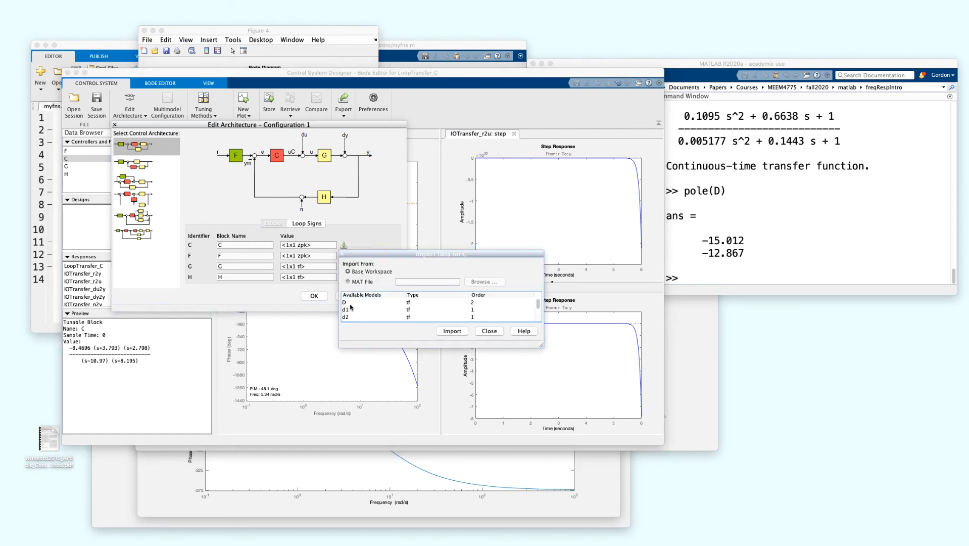
left_click(351, 302)
left_click(460, 334)
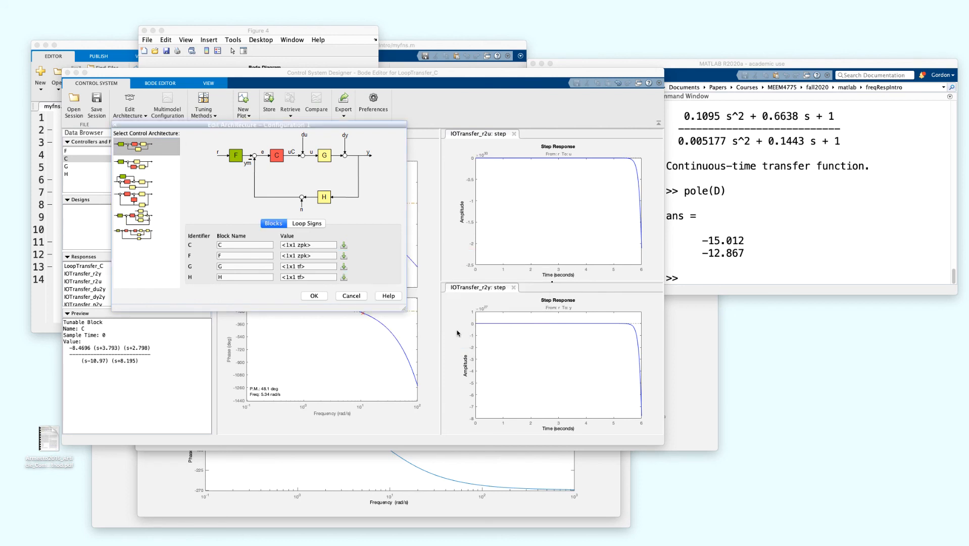
left_click(313, 297)
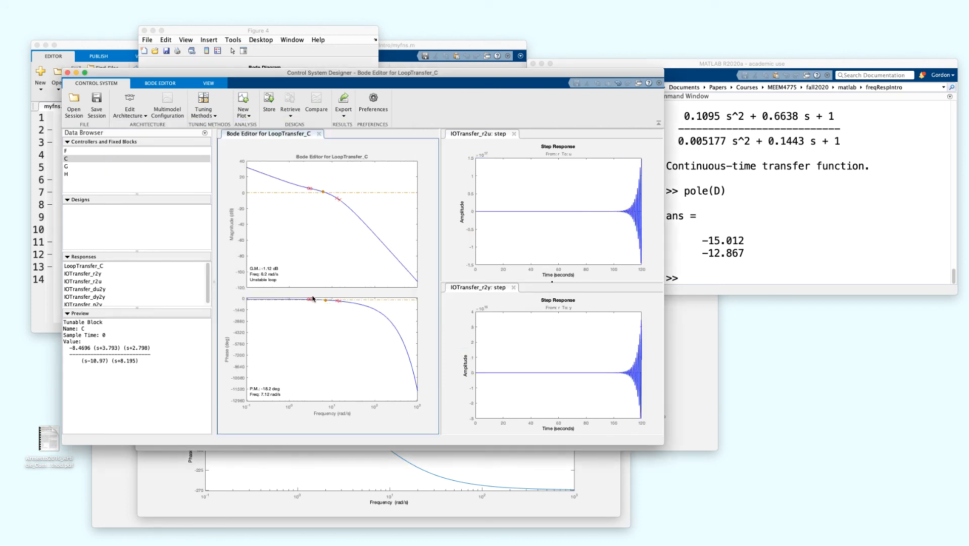
Replace plant block G with the undelayed model g from the base workspace and apply the architecture change.
left_click(132, 117)
left_click(135, 133)
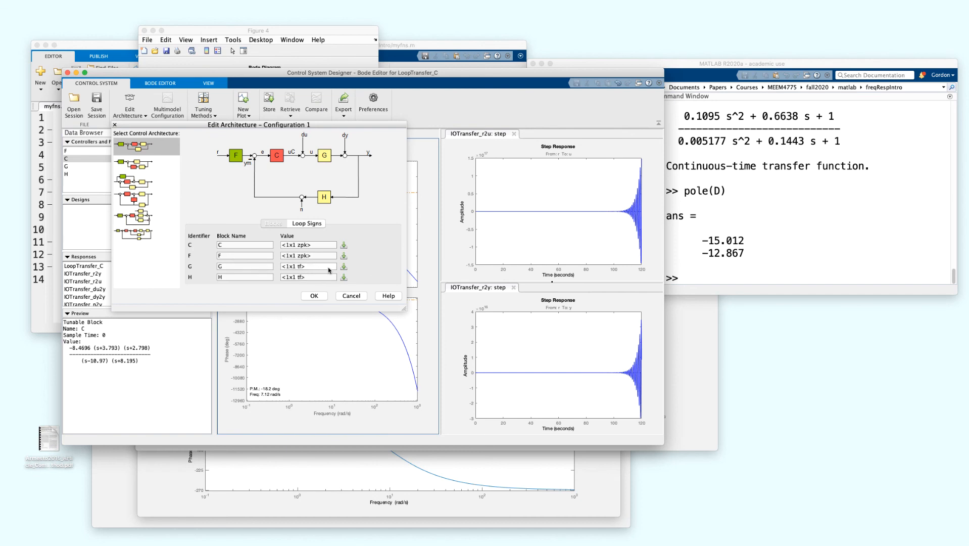
left_click(344, 269)
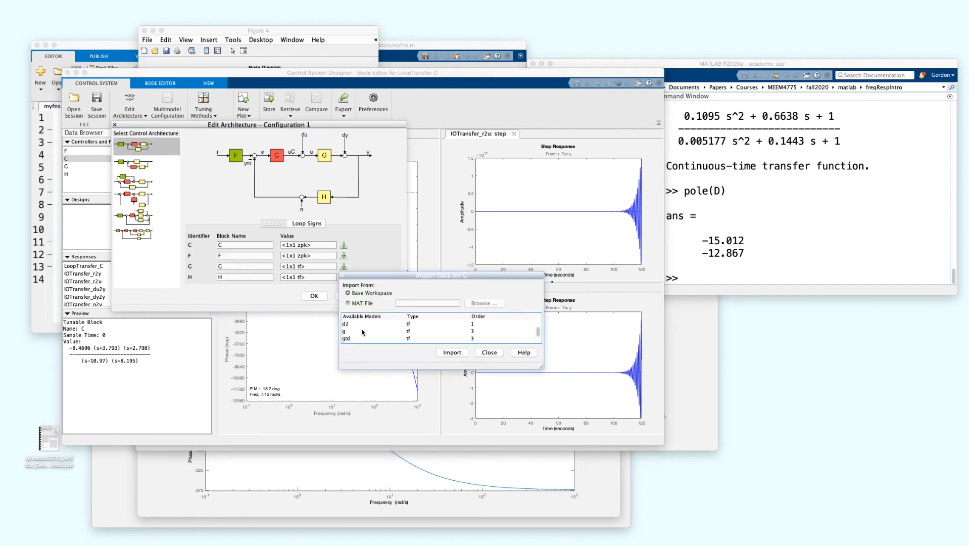
left_click(363, 332)
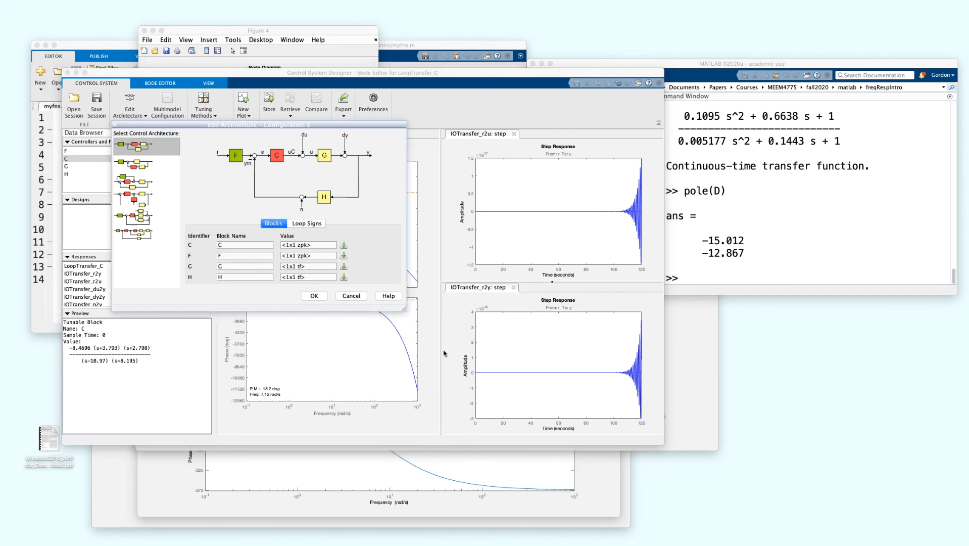
left_click(446, 353)
left_click(326, 297)
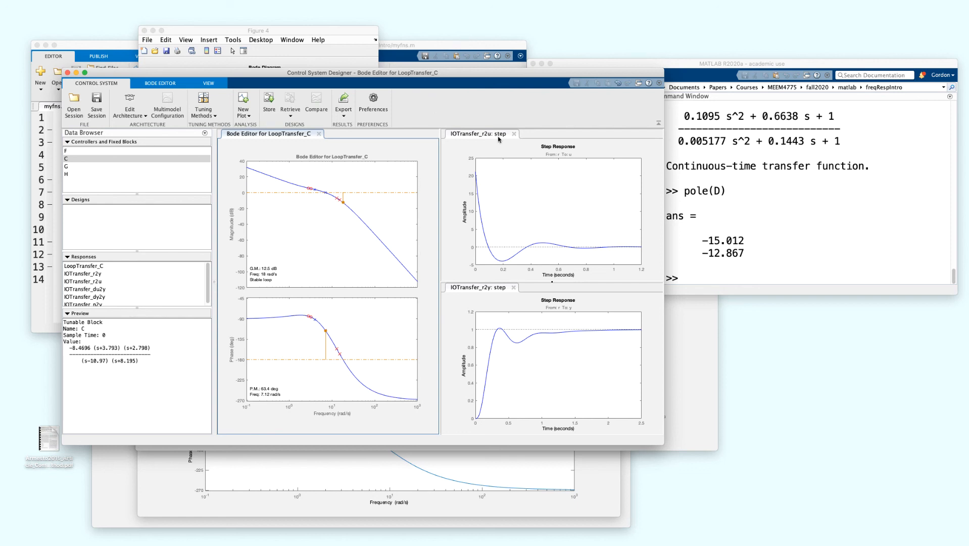
Close the IOTransfer_r2u step plot and add a Nyquist plot of the IOTransfer_du2y response.
left_click(514, 133)
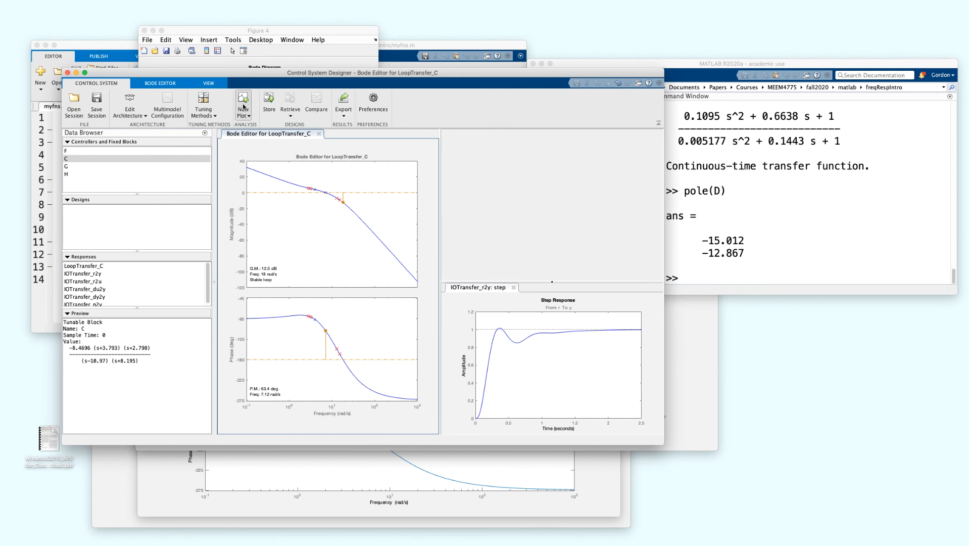
left_click(245, 111)
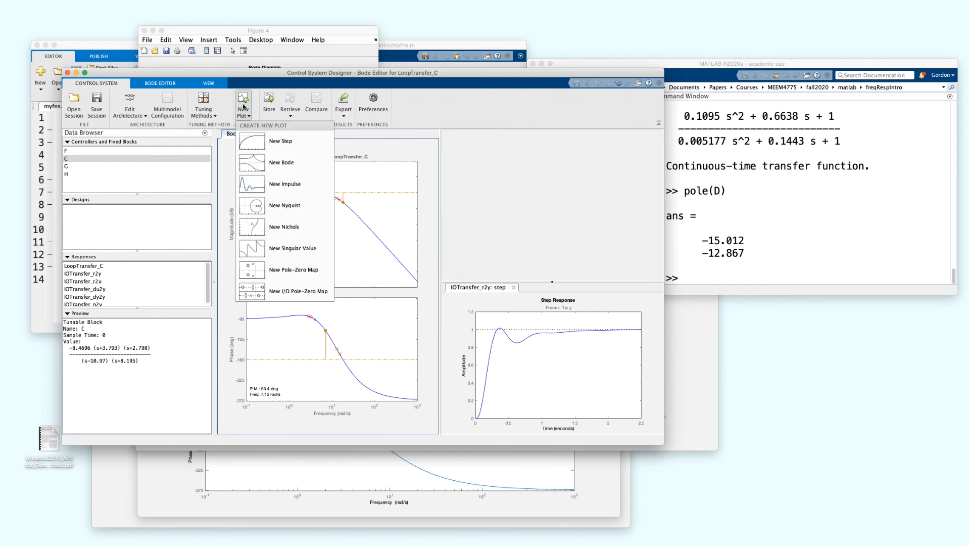
left_click(281, 207)
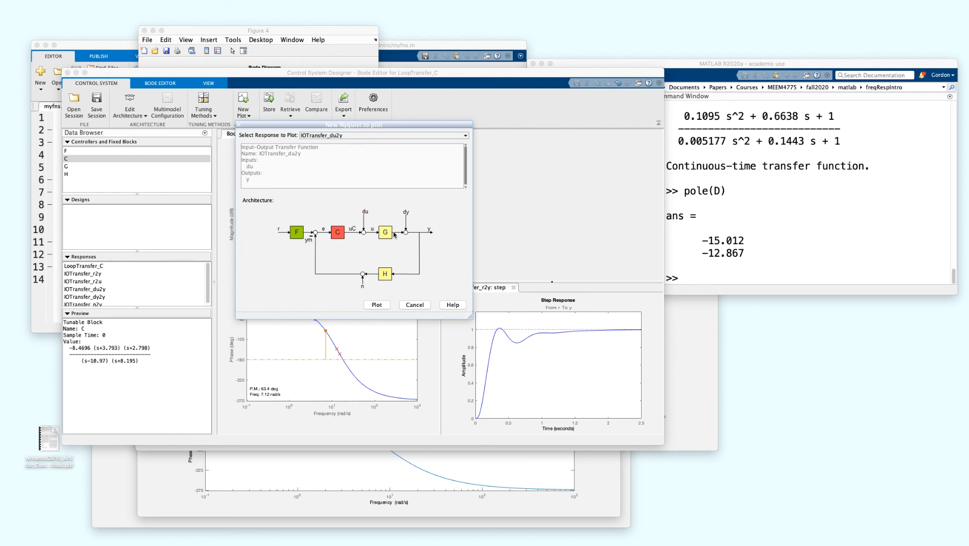
left_click(376, 305)
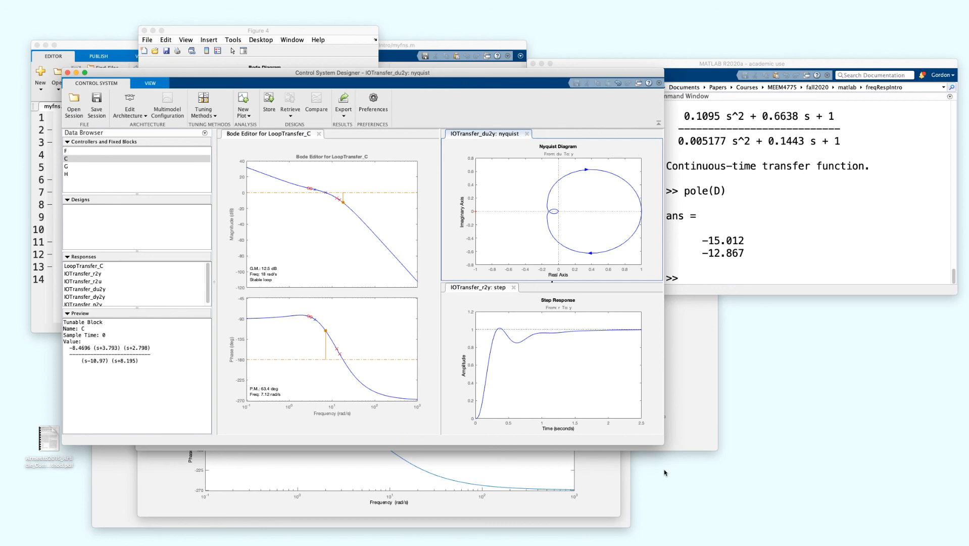
left_click(52, 0)
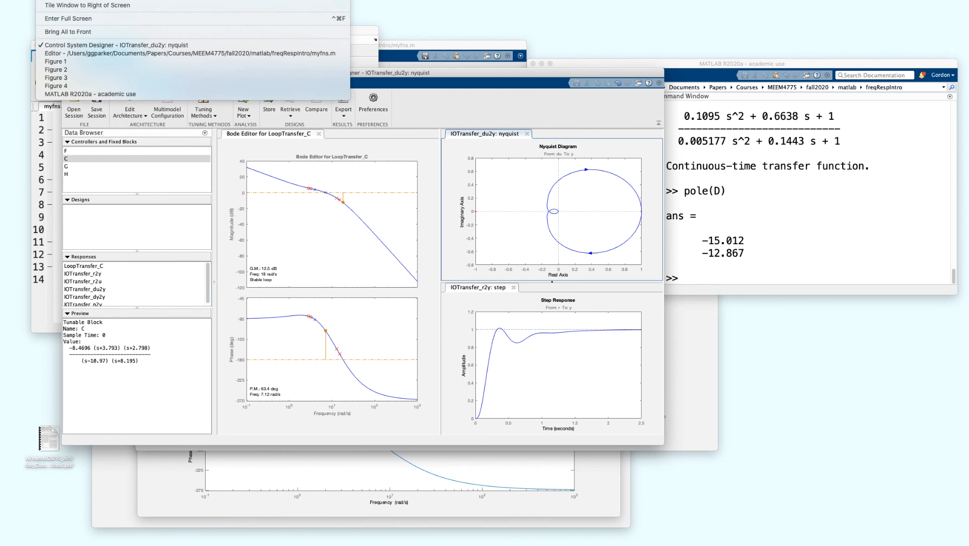
left_click(734, 534)
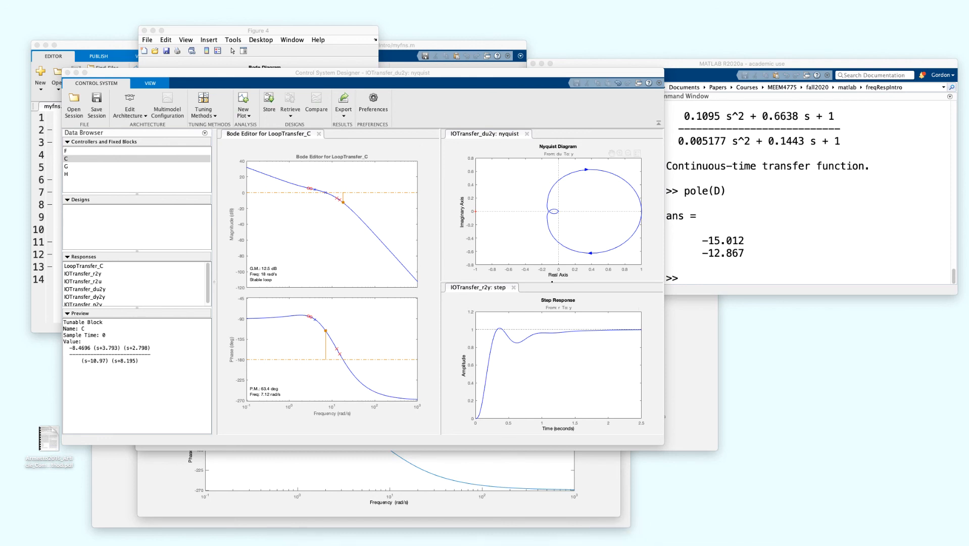
left_click(61, 0)
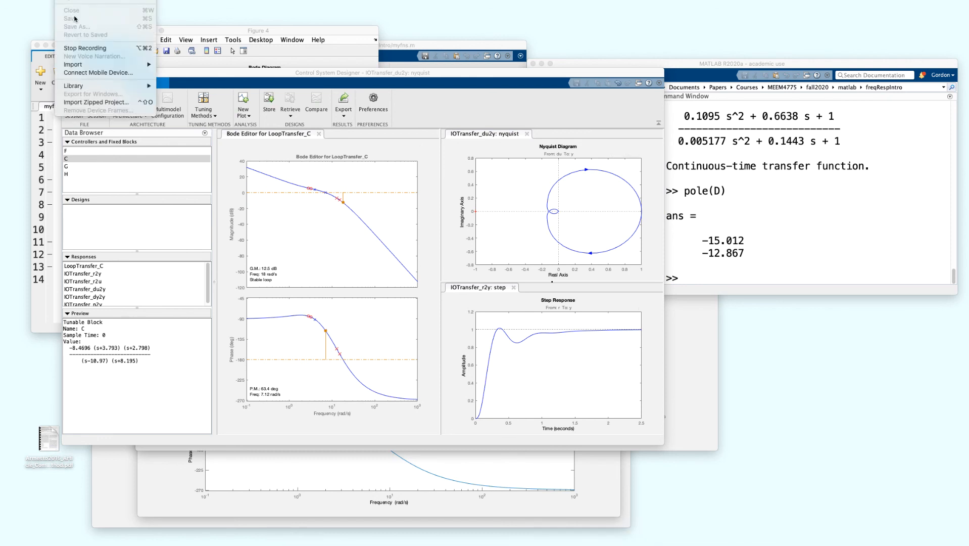